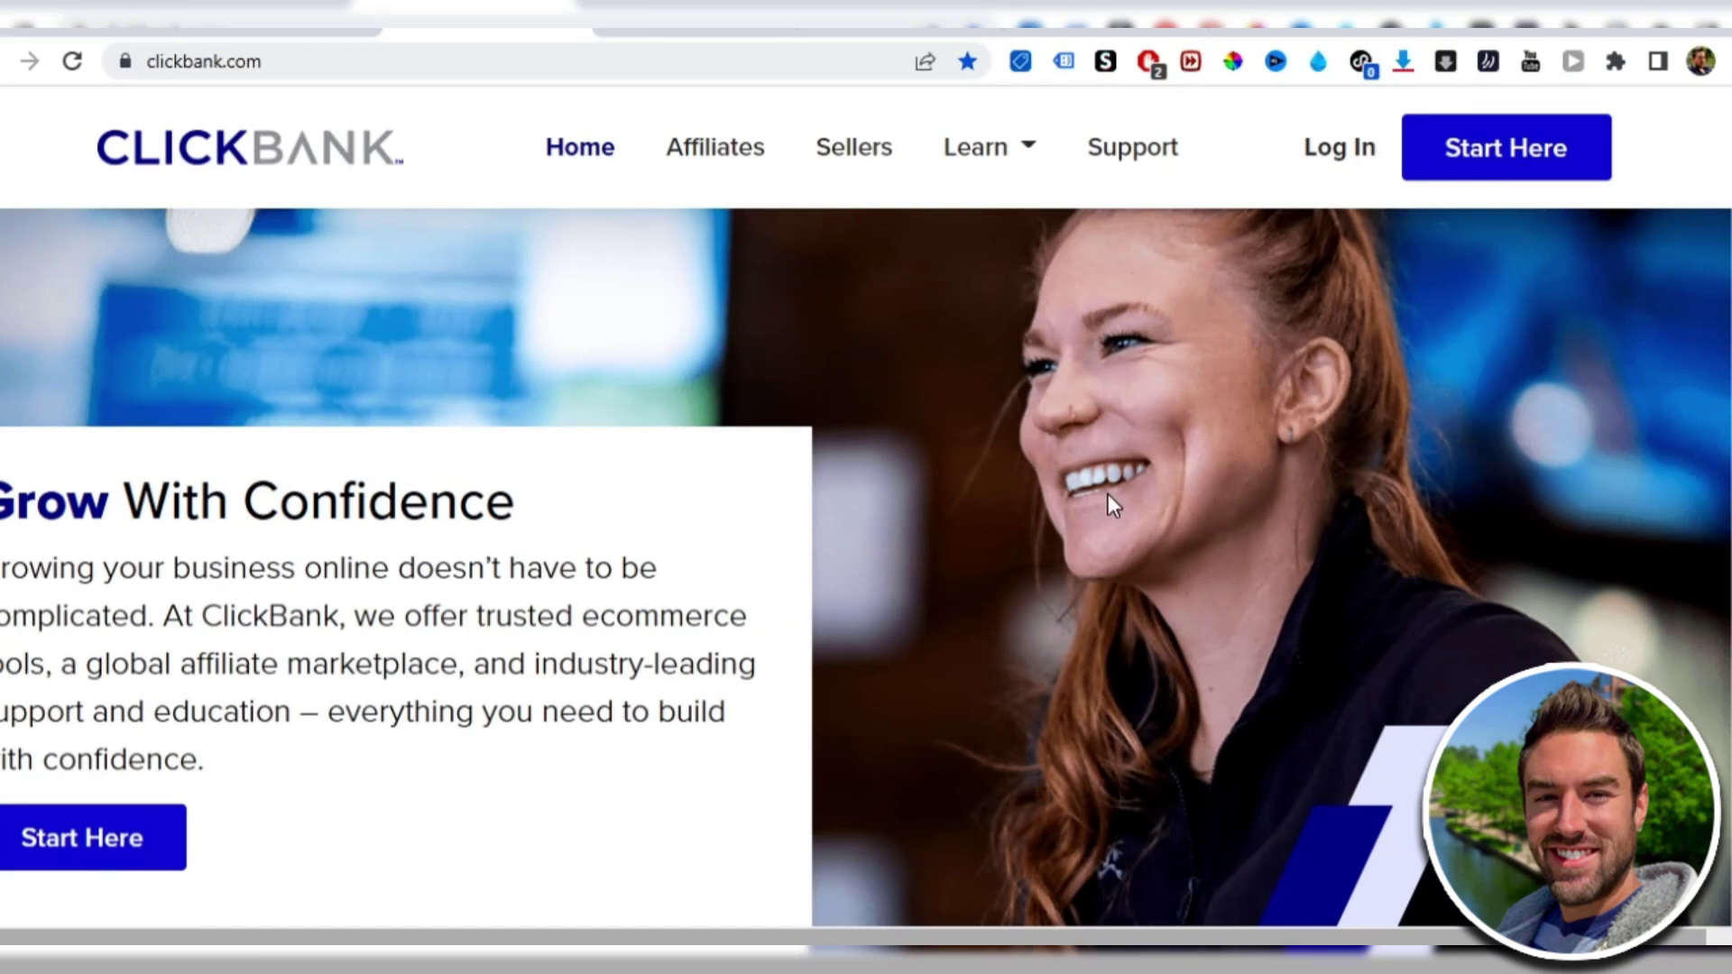
Start the ClickBank account sign-up from the Start Here button
{"action": "left_click", "coordinate": [1522, 151]}
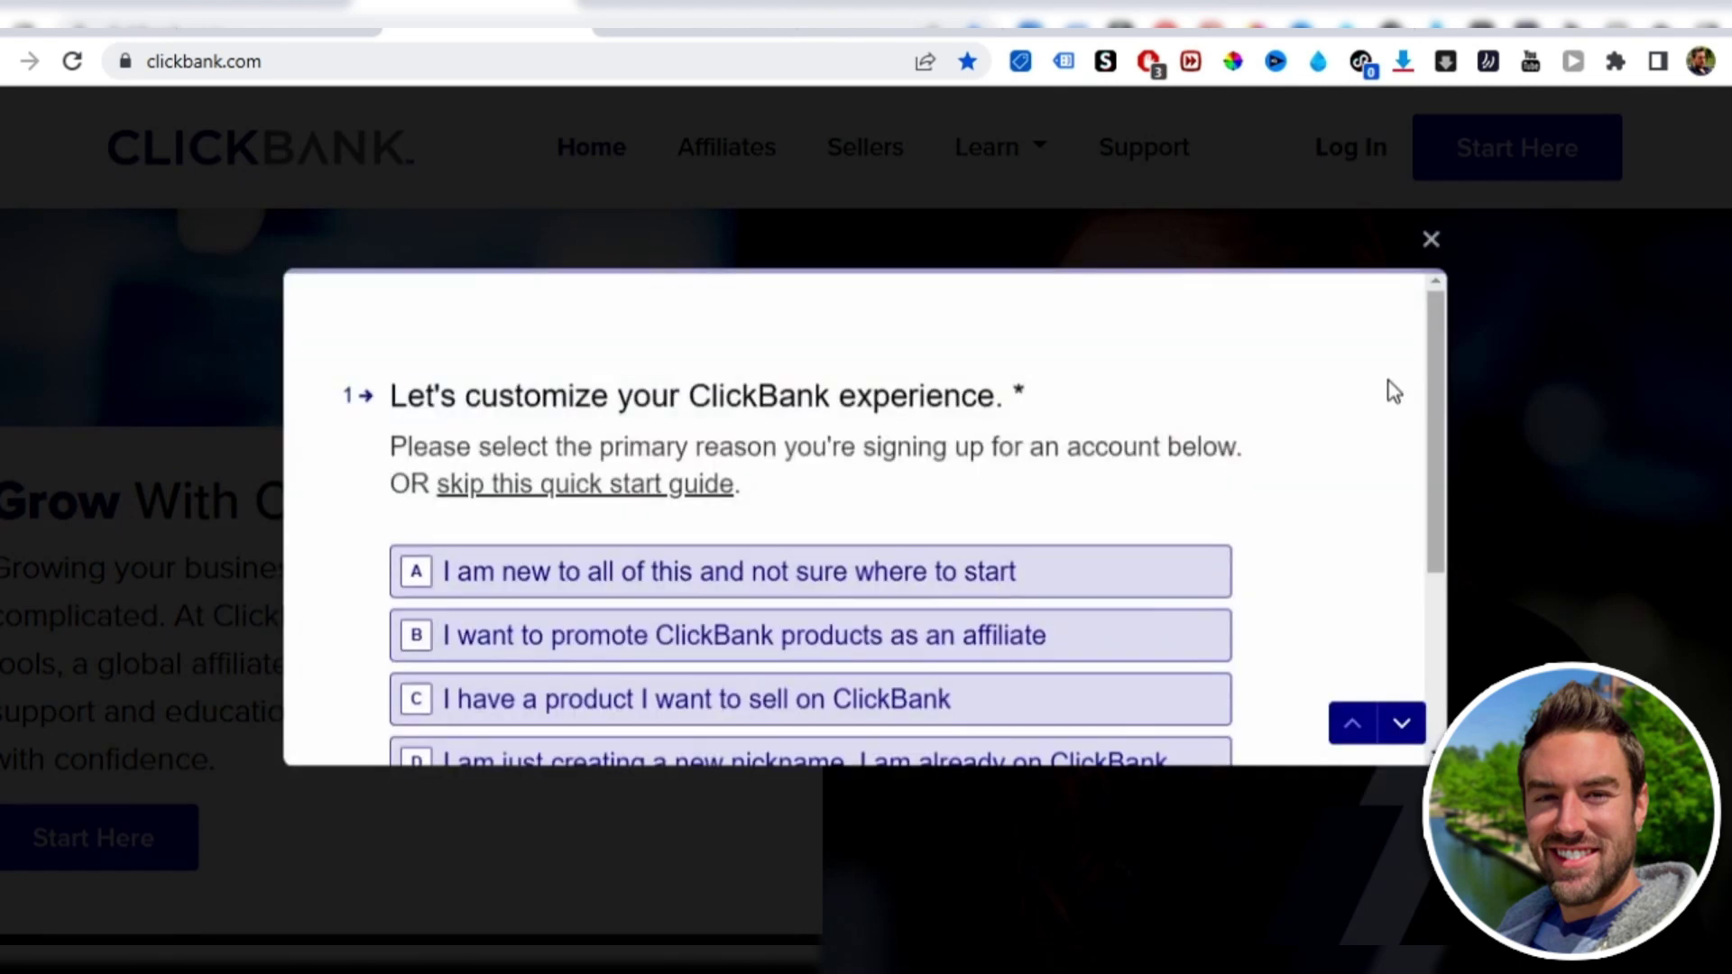
{"action": "scroll", "coordinate": [671, 481], "scroll_direction": "down", "scroll_amount": 2}
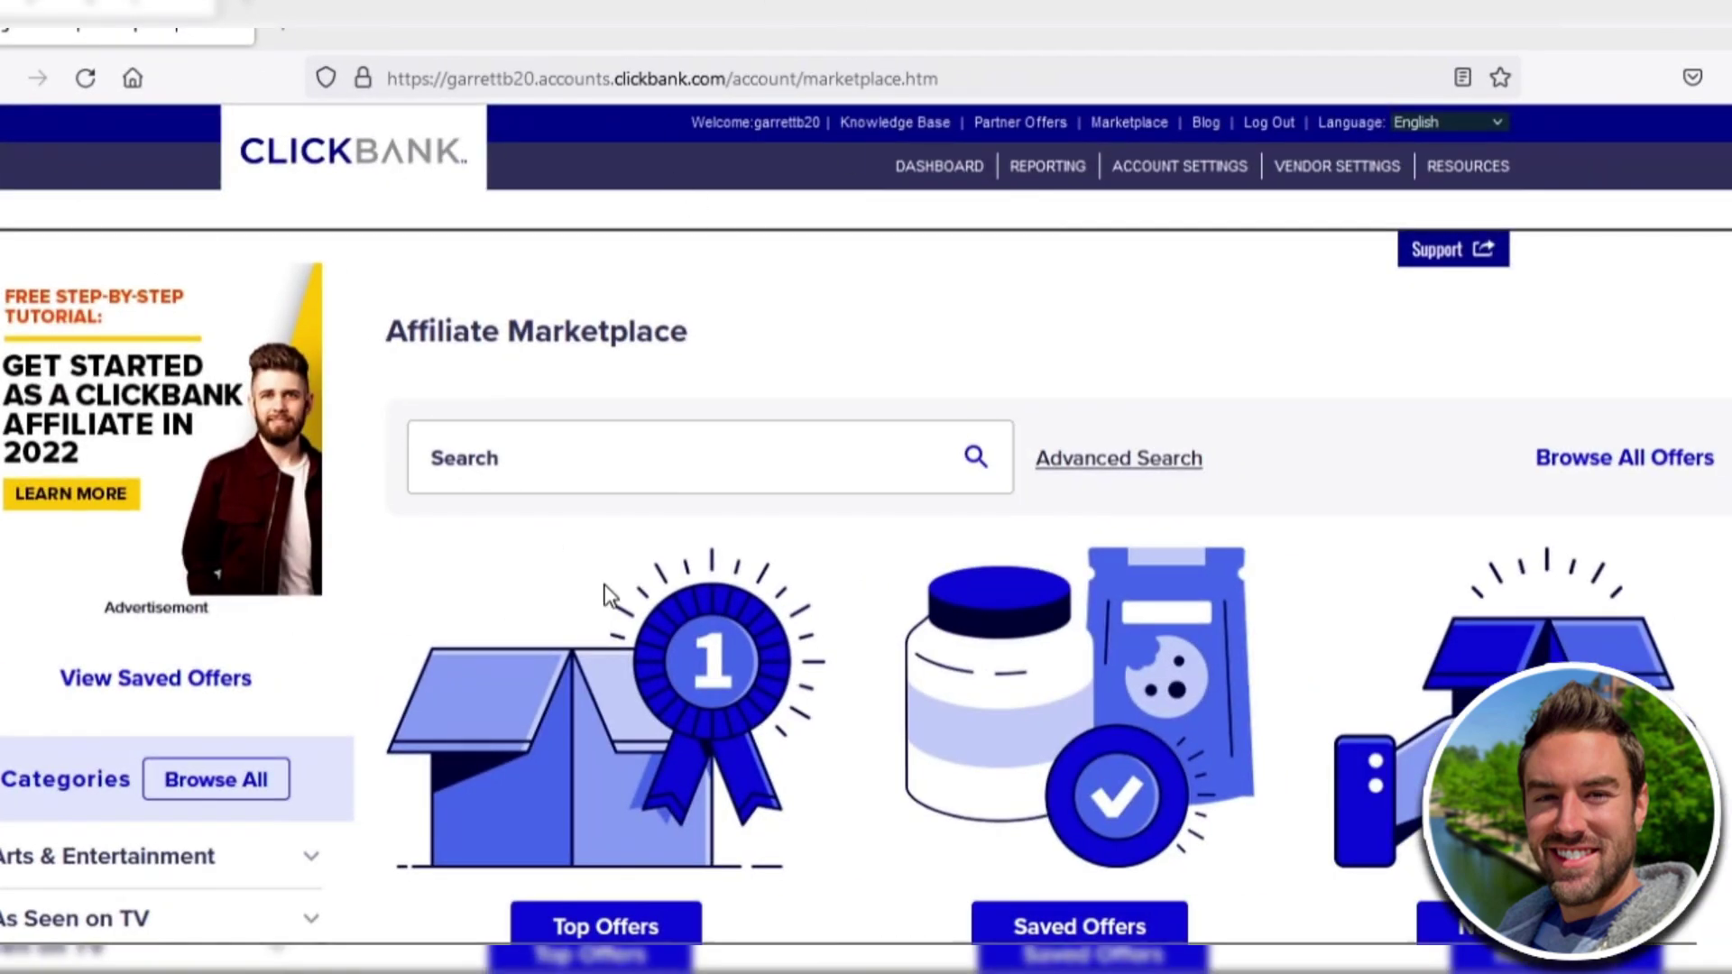
{"action": "left_click", "coordinate": [1141, 128]}
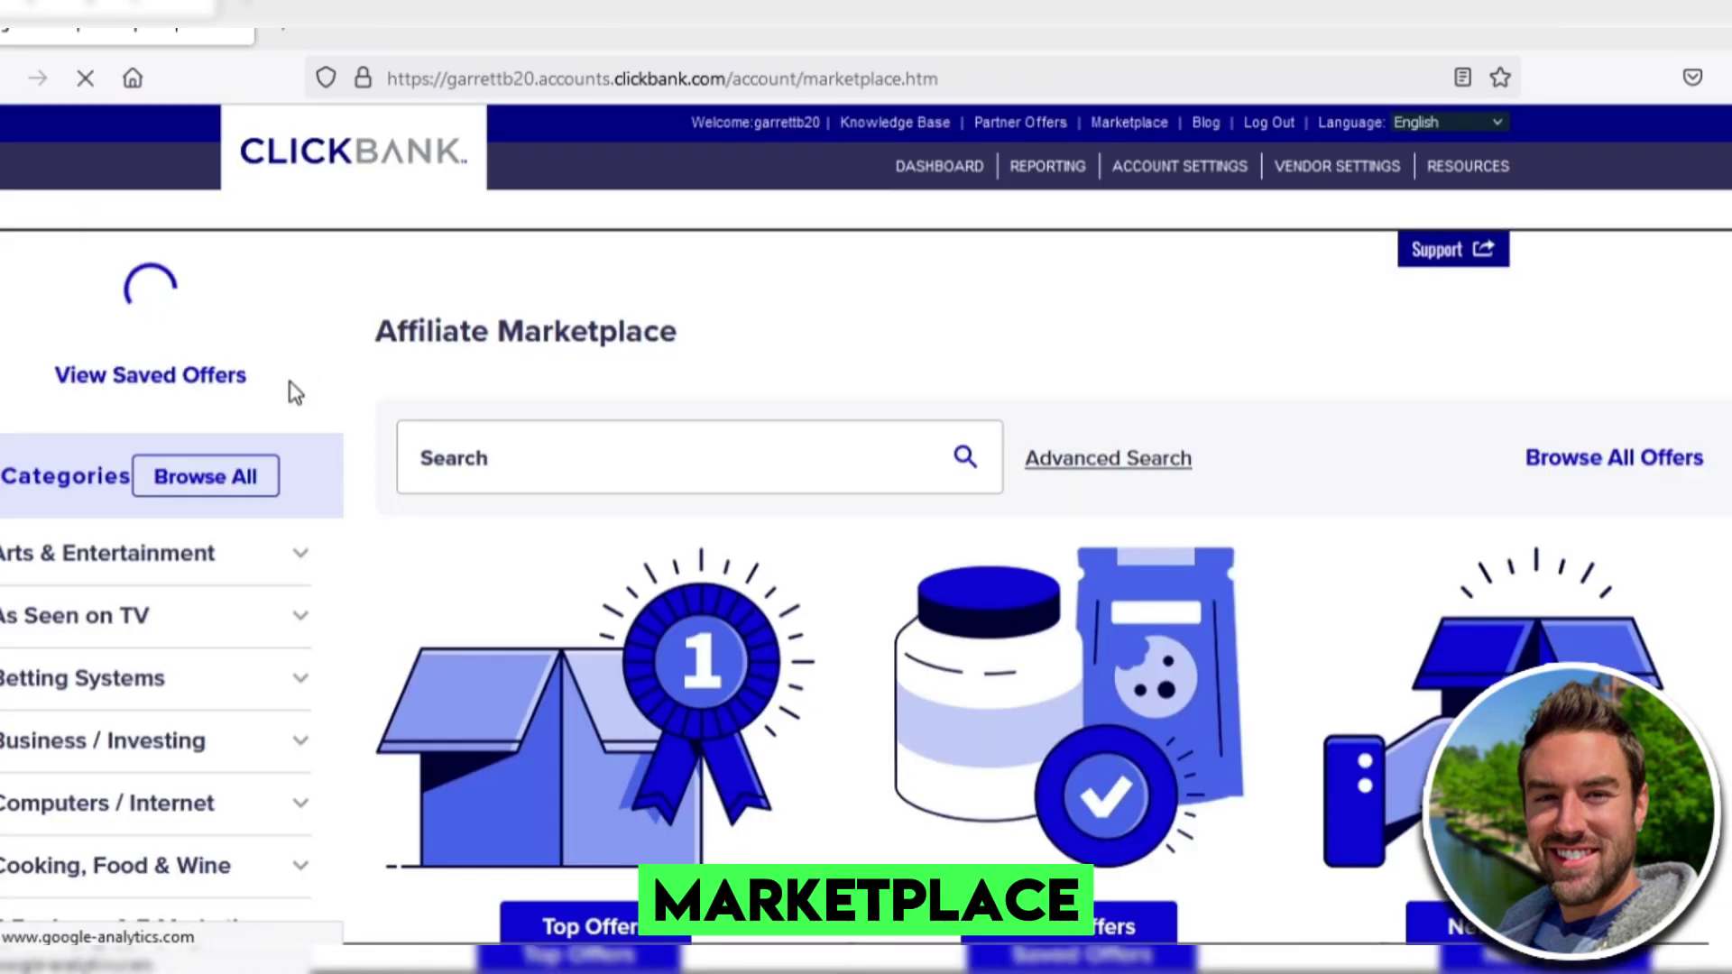
{"action": "scroll", "coordinate": [264, 387], "scroll_direction": "down", "scroll_amount": 3}
{"action": "scroll", "coordinate": [38, 363], "scroll_direction": "down", "scroll_amount": 3}
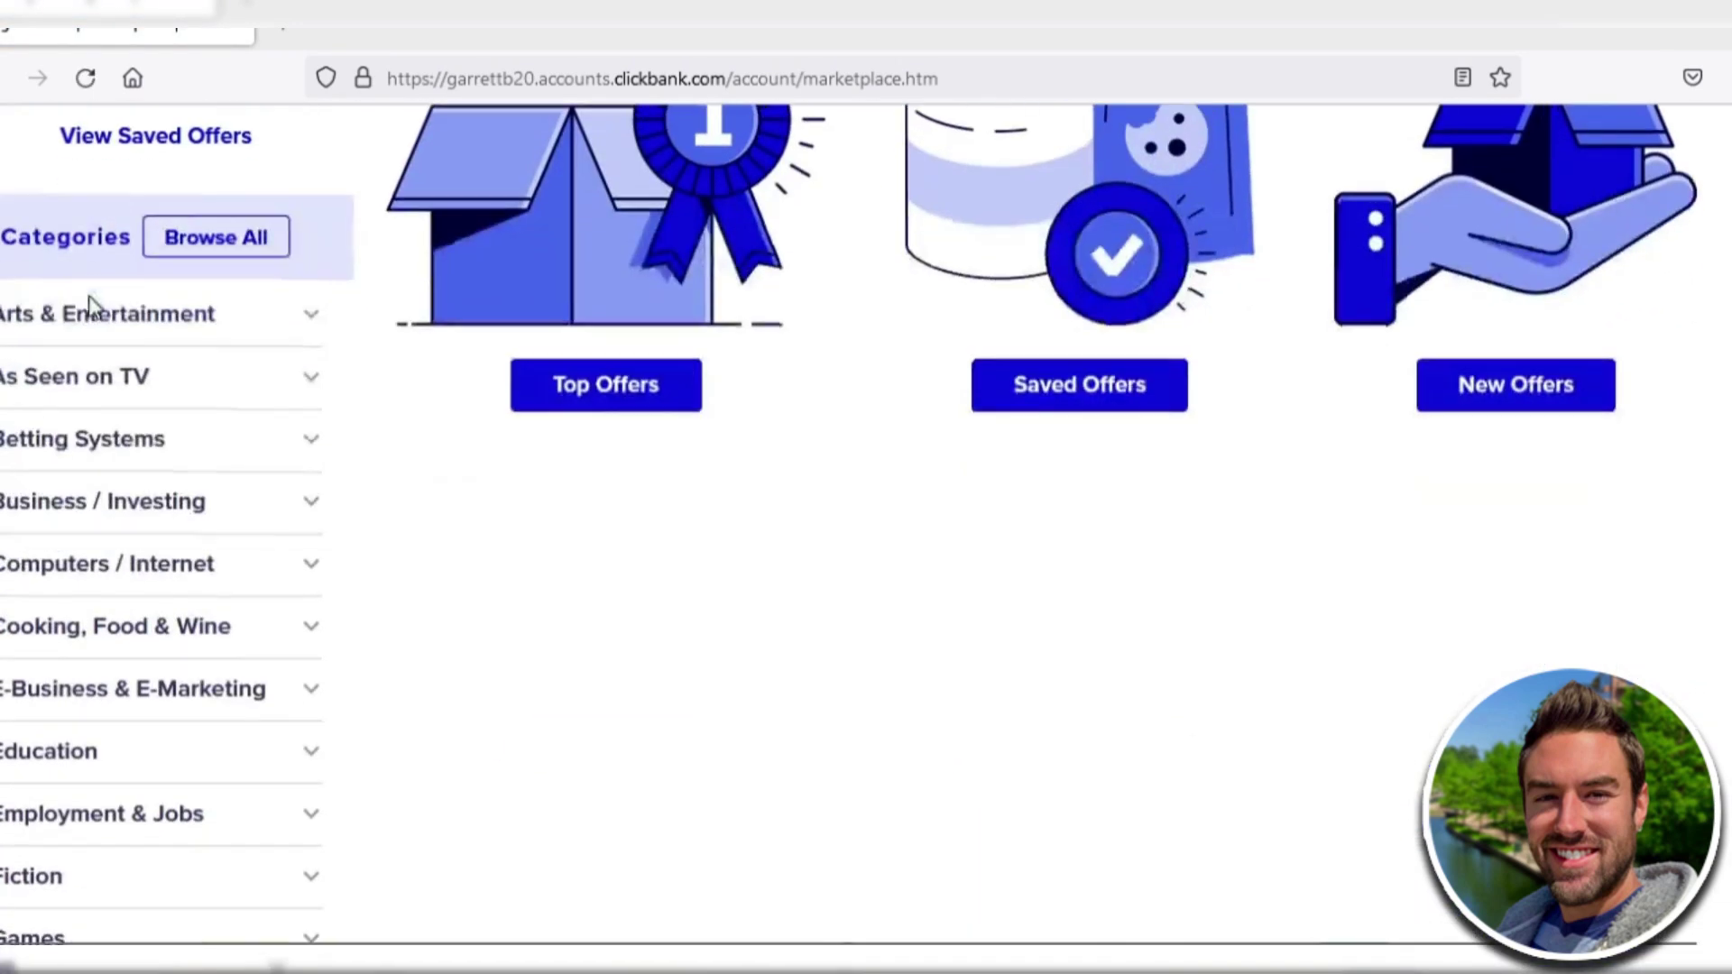
{"action": "scroll", "coordinate": [129, 363], "scroll_direction": "down", "scroll_amount": 1}
{"action": "scroll", "coordinate": [131, 266], "scroll_direction": "down", "scroll_amount": 1}
{"action": "scroll", "coordinate": [154, 452], "scroll_direction": "up", "scroll_amount": 1}
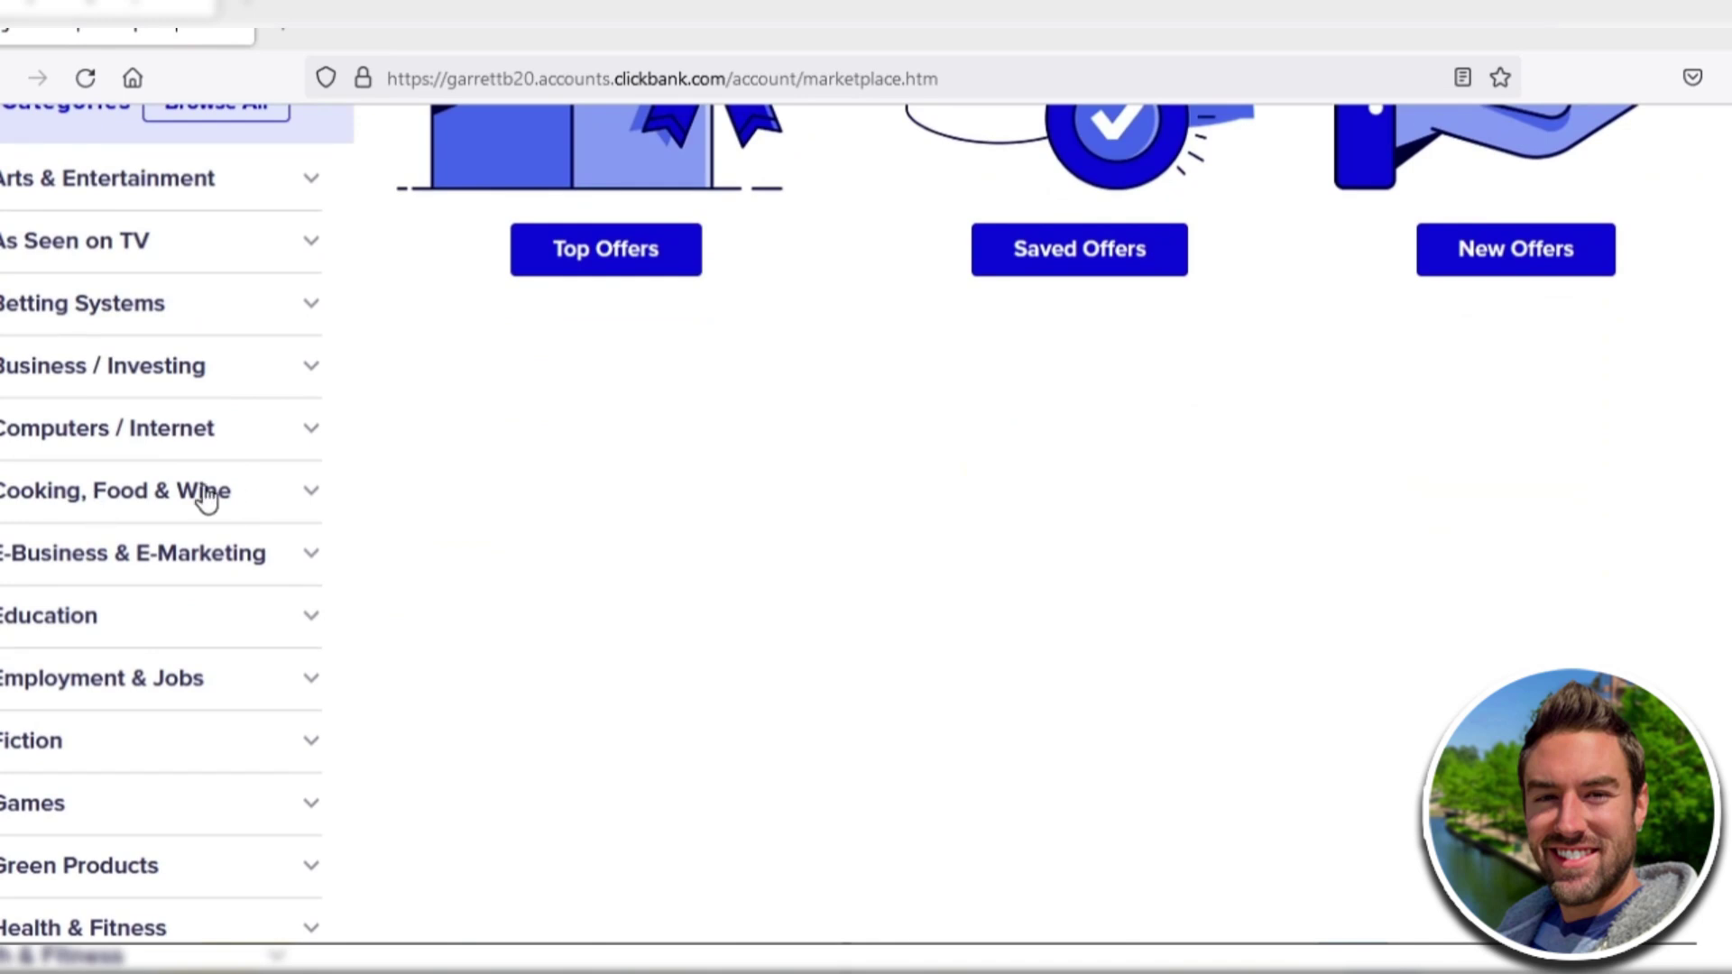
{"action": "scroll", "coordinate": [163, 258], "scroll_direction": "down", "scroll_amount": 1}
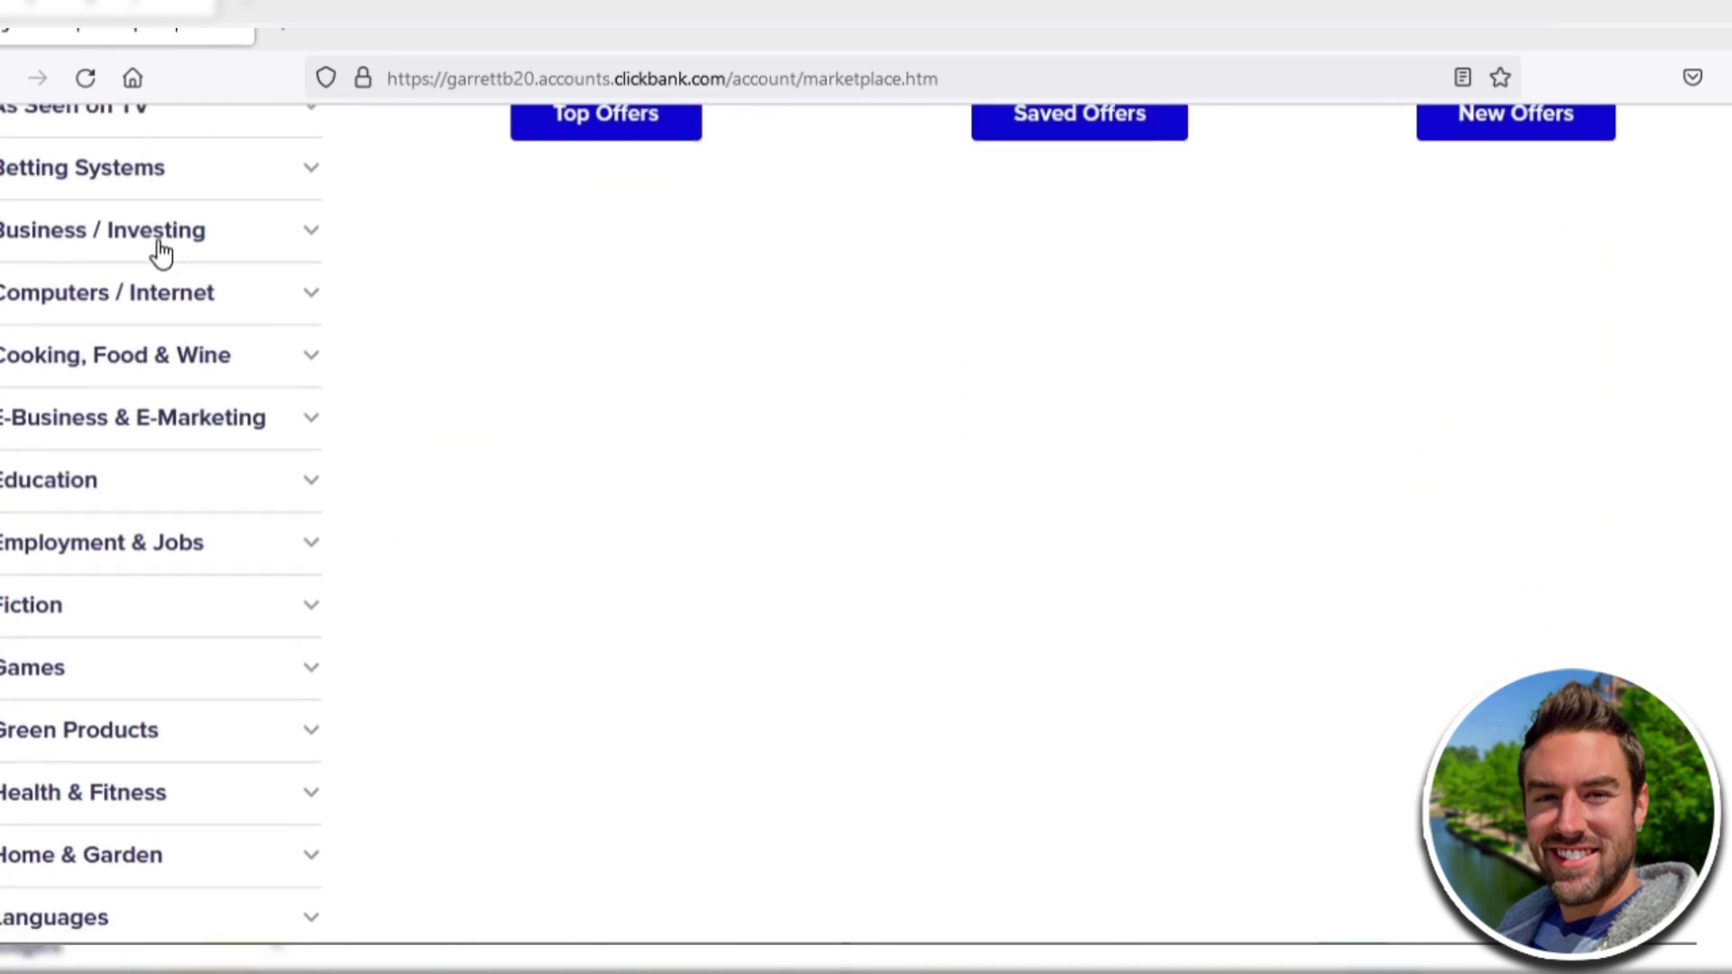
{"action": "scroll", "coordinate": [162, 265], "scroll_direction": "up", "scroll_amount": 2}
{"action": "scroll", "coordinate": [182, 302], "scroll_direction": "down", "scroll_amount": 1}
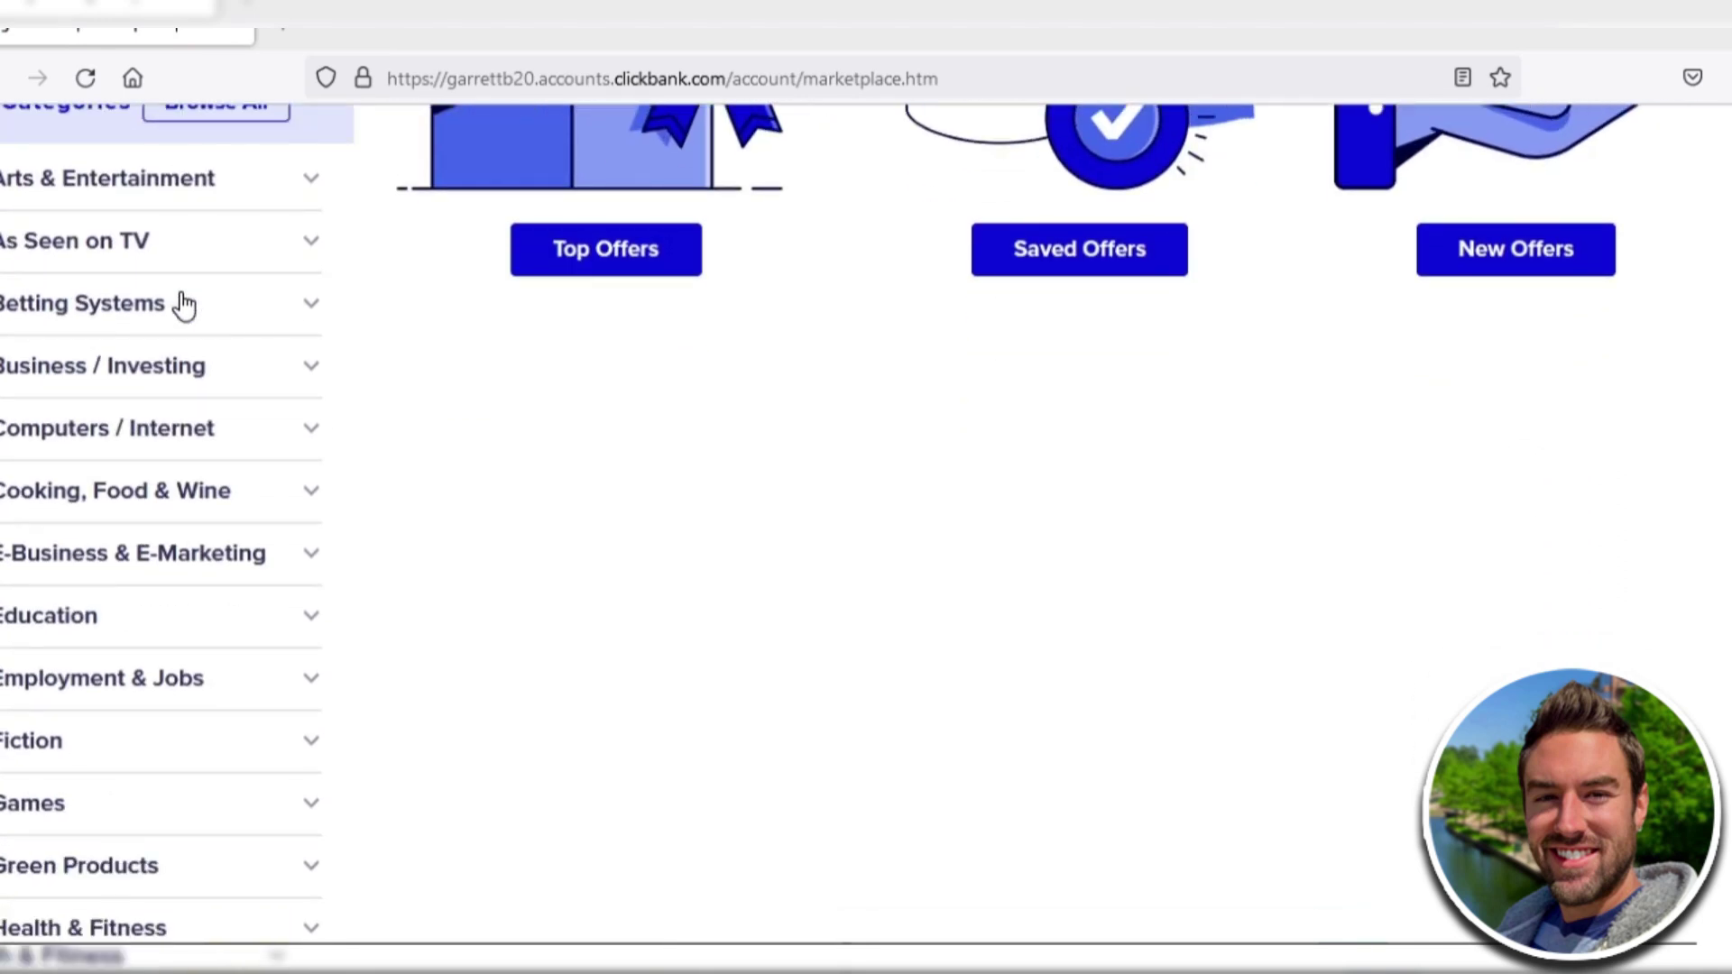
{"action": "scroll", "coordinate": [190, 339], "scroll_direction": "down", "scroll_amount": 1}
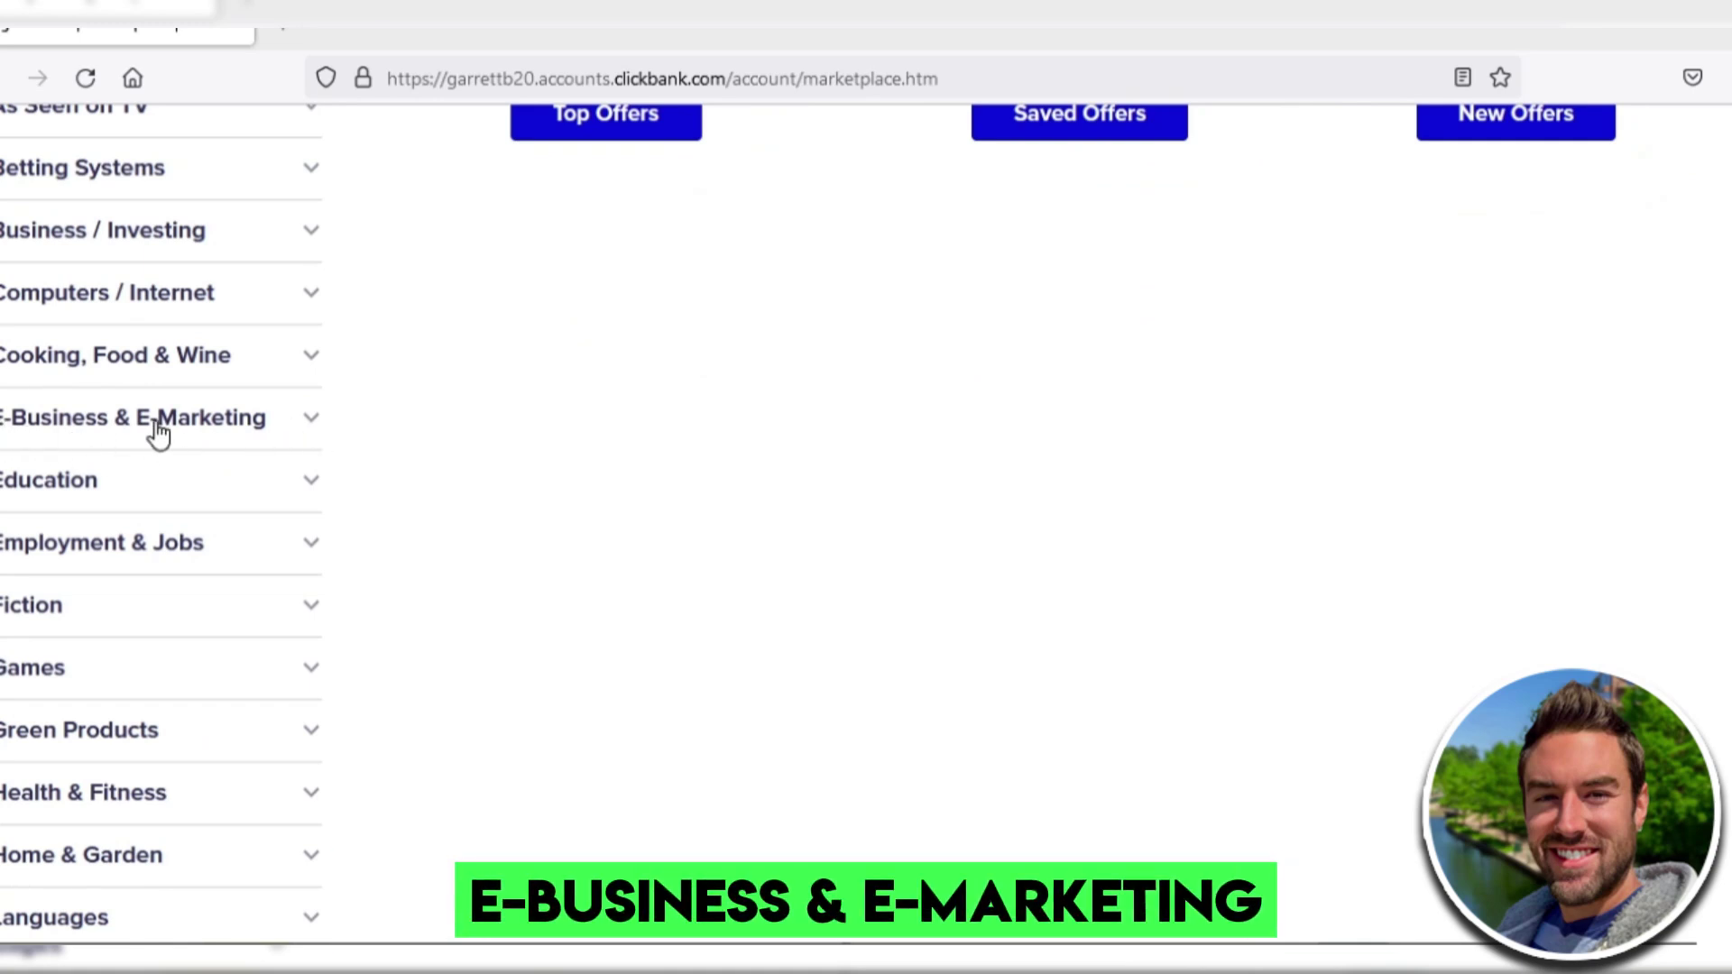
{"action": "scroll", "coordinate": [250, 422], "scroll_direction": "down", "scroll_amount": 1}
{"action": "scroll", "coordinate": [246, 420], "scroll_direction": "down", "scroll_amount": 1}
{"action": "scroll", "coordinate": [247, 420], "scroll_direction": "down", "scroll_amount": 1}
{"action": "scroll", "coordinate": [249, 421], "scroll_direction": "up", "scroll_amount": 1}
{"action": "scroll", "coordinate": [243, 419], "scroll_direction": "up", "scroll_amount": 2}
{"action": "scroll", "coordinate": [190, 461], "scroll_direction": "up", "scroll_amount": 1}
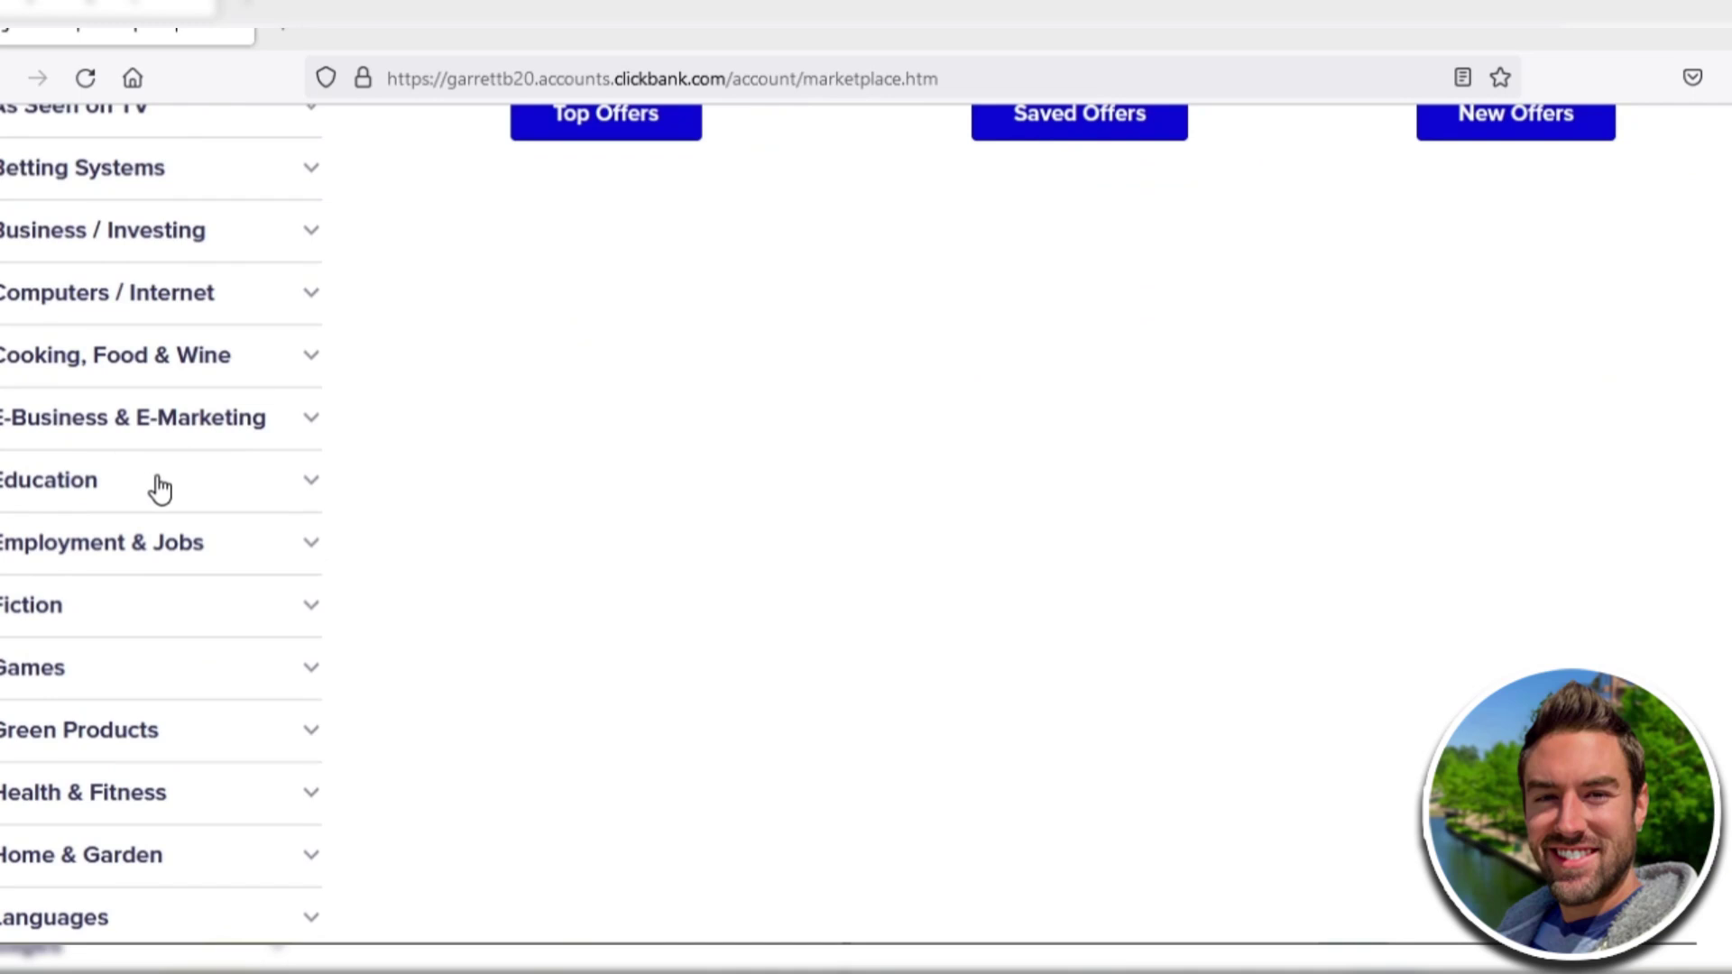
List the E-Business & E-Marketing offers sorted by Gravity
{"action": "left_click", "coordinate": [126, 430]}
{"action": "scroll", "coordinate": [677, 636], "scroll_direction": "down", "scroll_amount": 1}
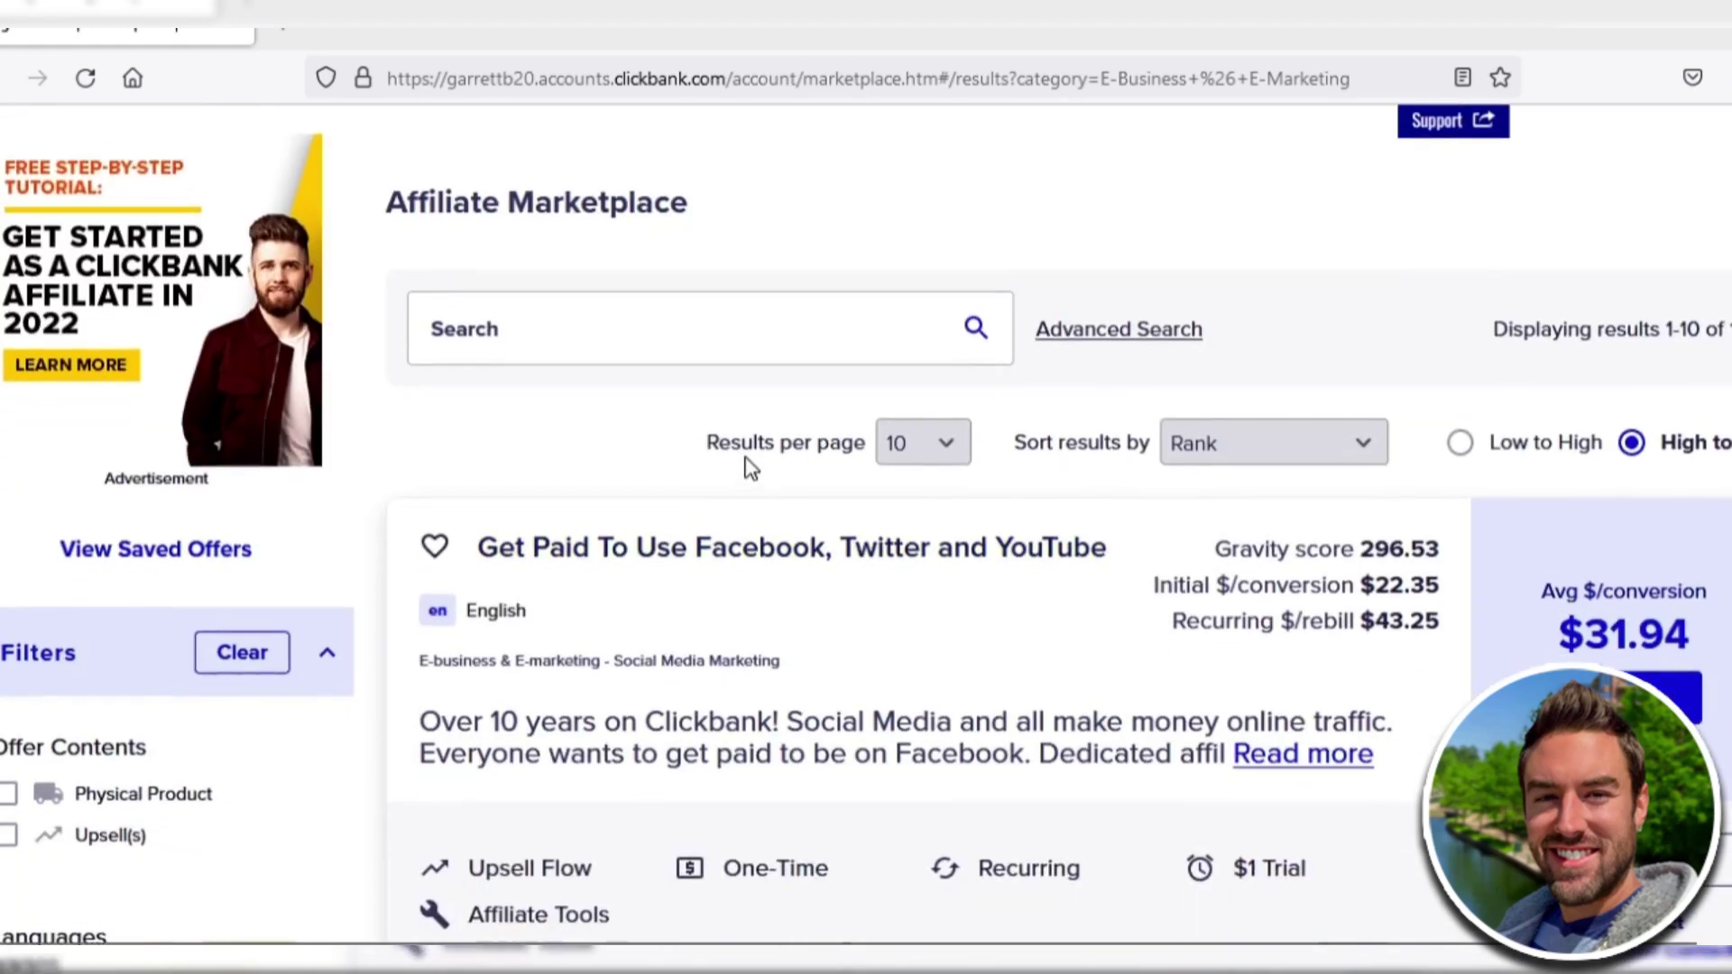
{"action": "scroll", "coordinate": [748, 460], "scroll_direction": "down", "scroll_amount": 3}
{"action": "scroll", "coordinate": [747, 460], "scroll_direction": "down", "scroll_amount": 1}
{"action": "scroll", "coordinate": [751, 483], "scroll_direction": "down", "scroll_amount": 4}
{"action": "scroll", "coordinate": [751, 484], "scroll_direction": "down", "scroll_amount": 2}
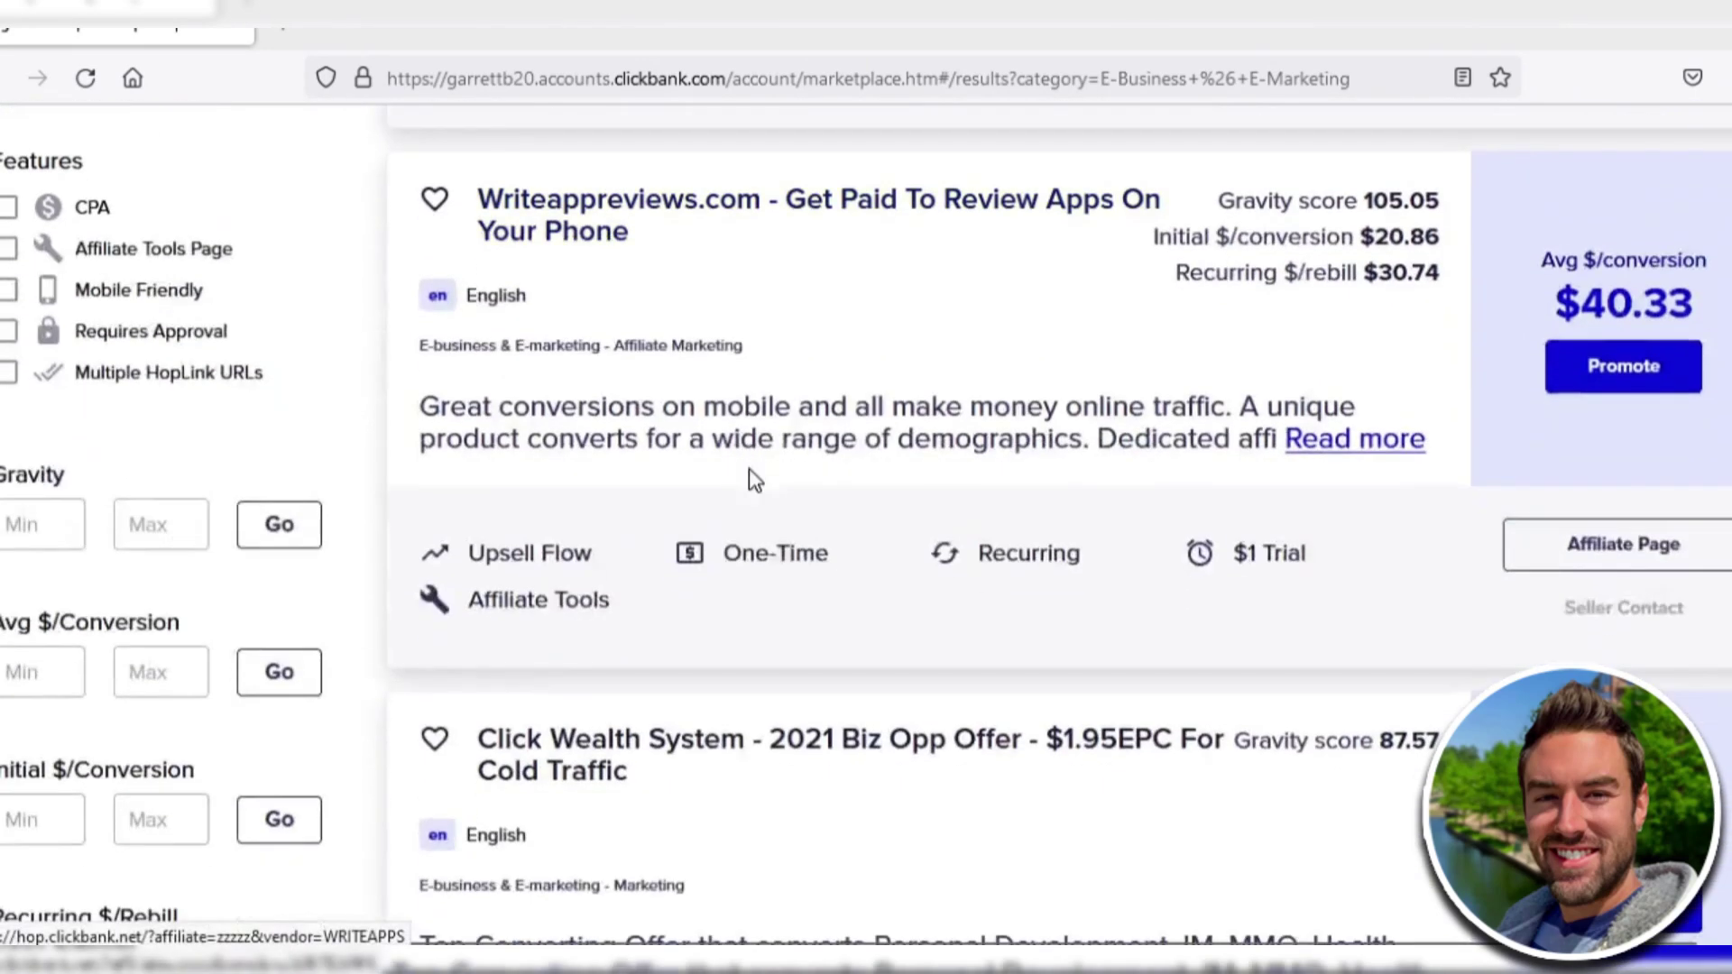
{"action": "scroll", "coordinate": [751, 484], "scroll_direction": "down", "scroll_amount": 1}
{"action": "scroll", "coordinate": [751, 483], "scroll_direction": "down", "scroll_amount": 3}
{"action": "scroll", "coordinate": [752, 482], "scroll_direction": "down", "scroll_amount": 2}
{"action": "scroll", "coordinate": [748, 468], "scroll_direction": "up", "scroll_amount": 2}
{"action": "scroll", "coordinate": [812, 500], "scroll_direction": "up", "scroll_amount": 8}
{"action": "scroll", "coordinate": [880, 526], "scroll_direction": "up", "scroll_amount": 8}
{"action": "scroll", "coordinate": [908, 535], "scroll_direction": "down", "scroll_amount": 2}
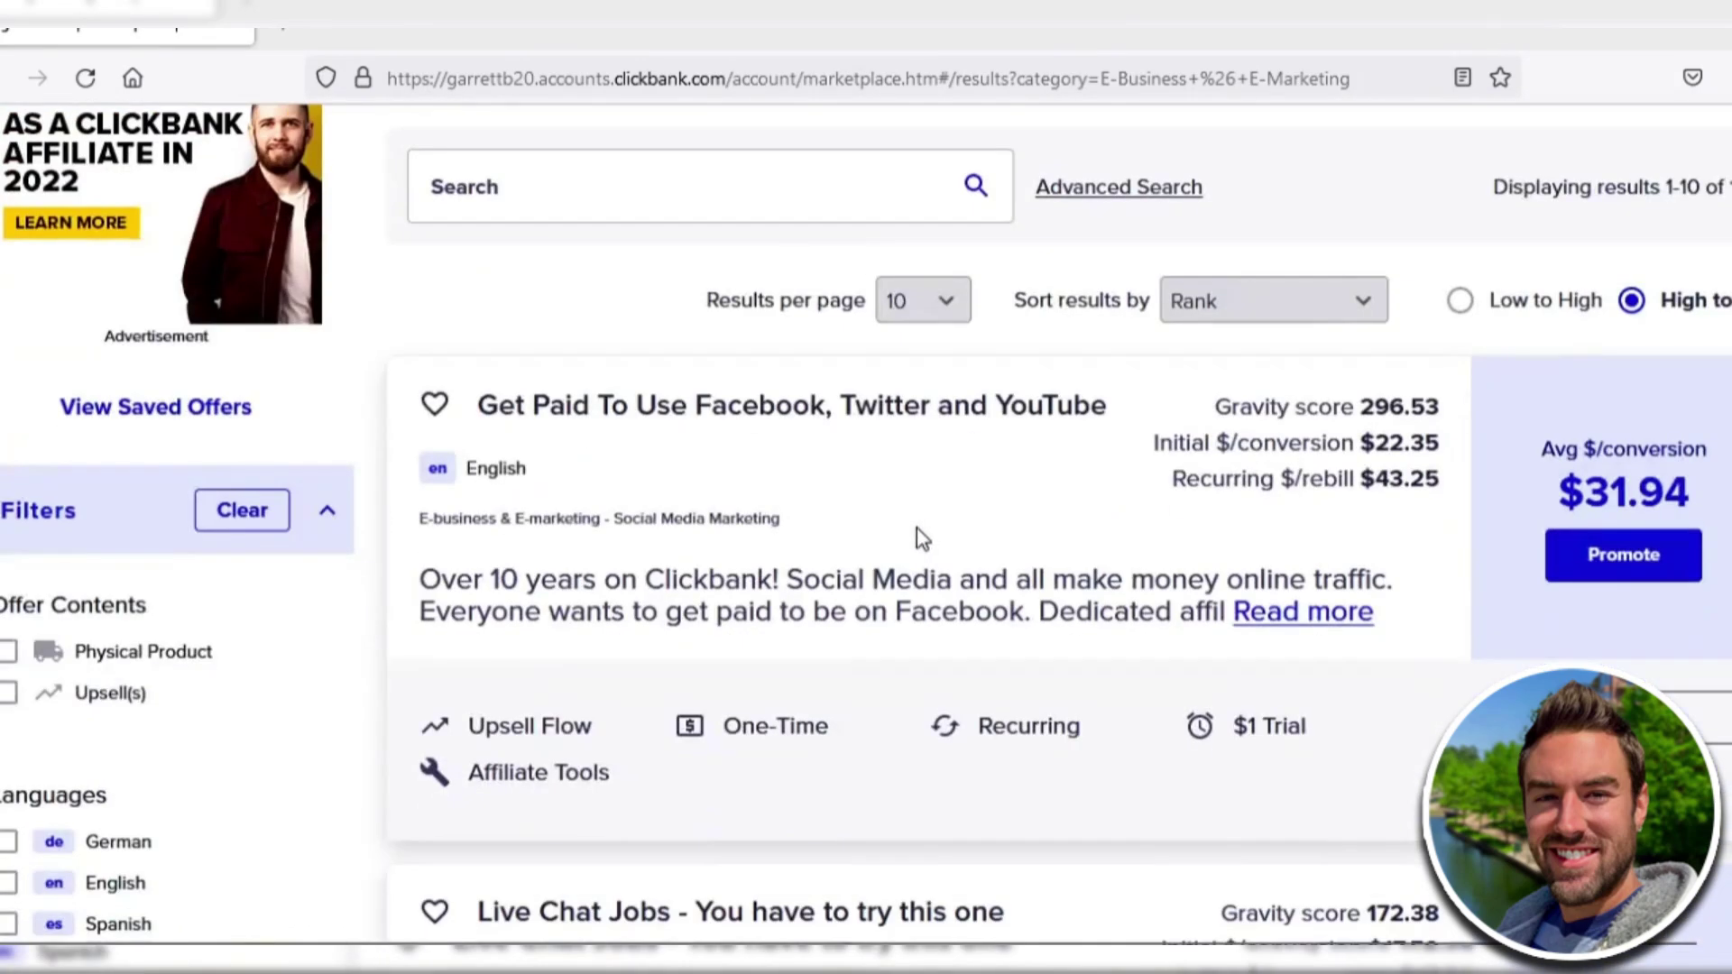
{"action": "scroll", "coordinate": [921, 510], "scroll_direction": "down", "scroll_amount": 1}
{"action": "scroll", "coordinate": [881, 530], "scroll_direction": "up", "scroll_amount": 1}
{"action": "left_click", "coordinate": [1273, 301]}
{"action": "left_click", "coordinate": [1300, 581]}
{"action": "scroll", "coordinate": [1219, 379], "scroll_direction": "down", "scroll_amount": 1}
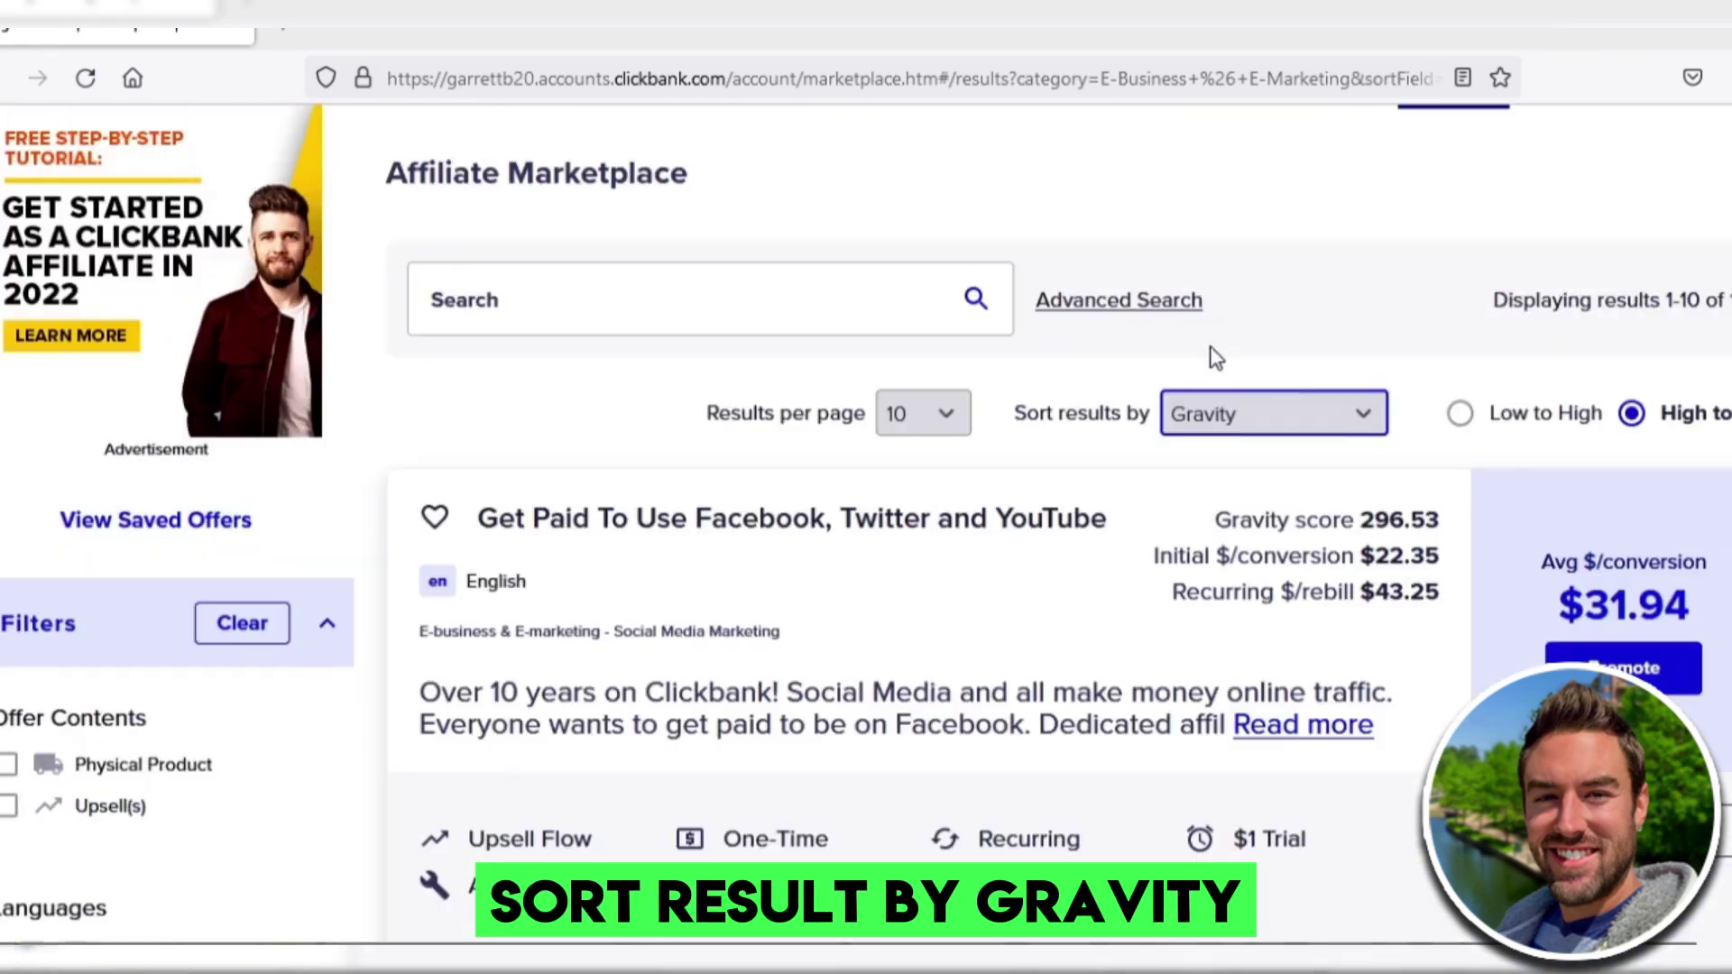
{"action": "scroll", "coordinate": [1218, 340], "scroll_direction": "down", "scroll_amount": 1}
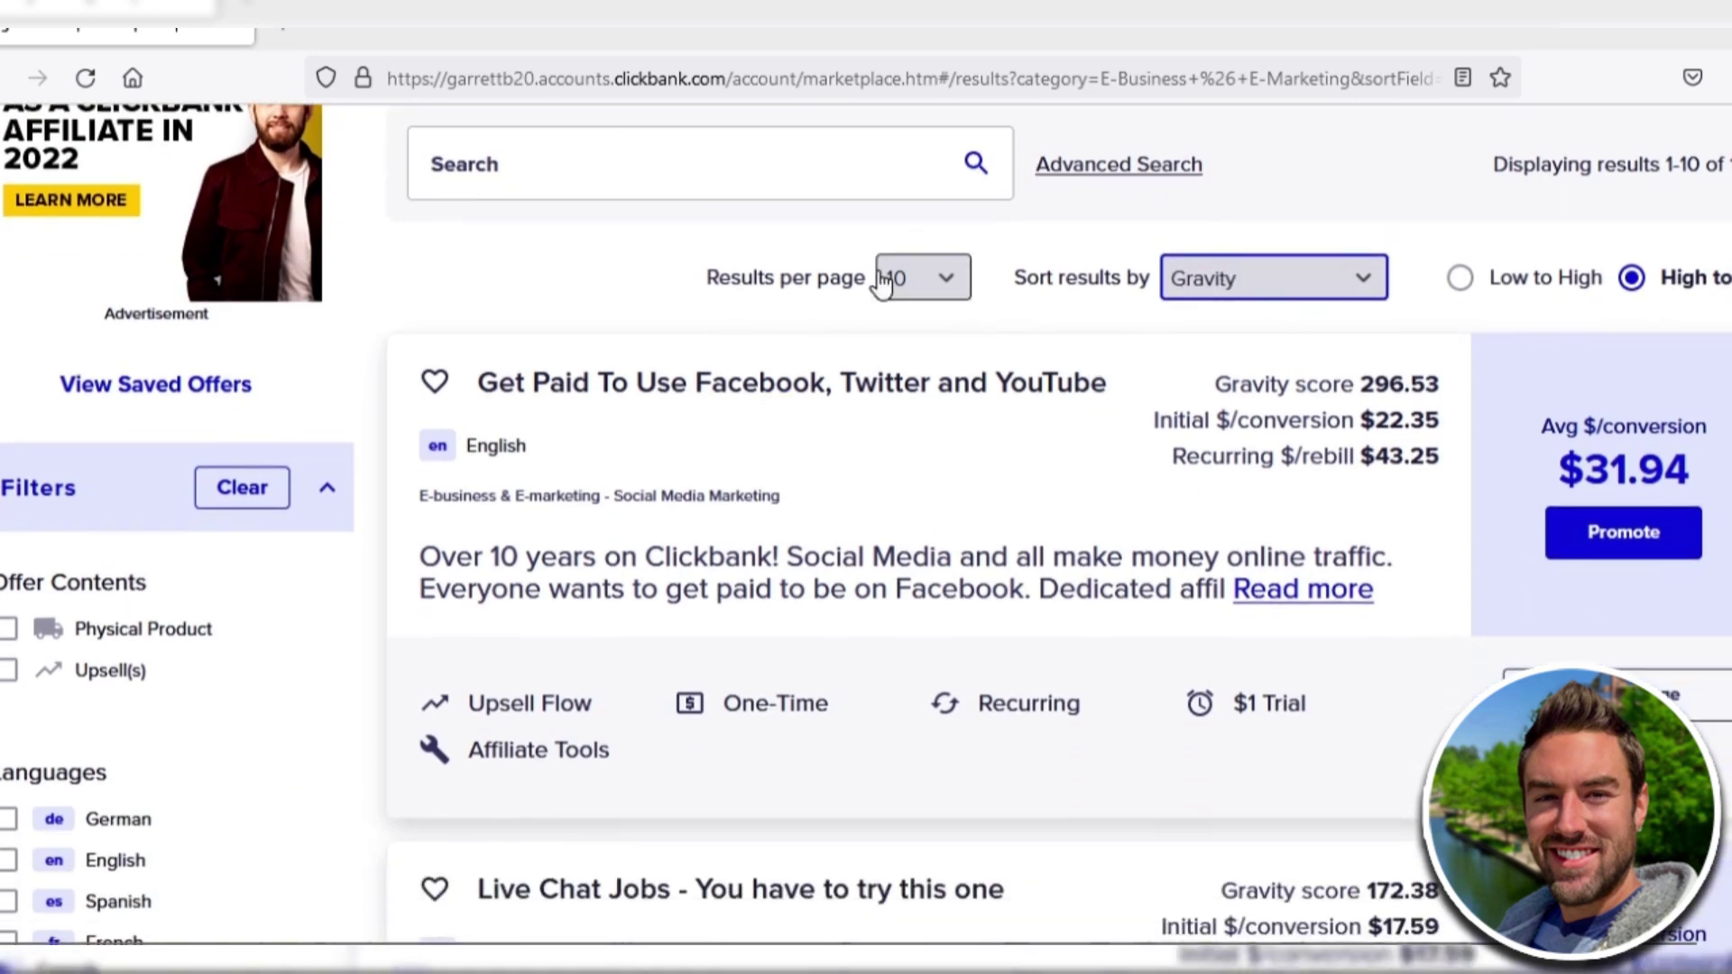
Highlight the top offer's gravity score and conversion figures to point them out
{"action": "left_click_drag", "start_coordinate": [1365, 390], "coordinate": [1405, 381]}
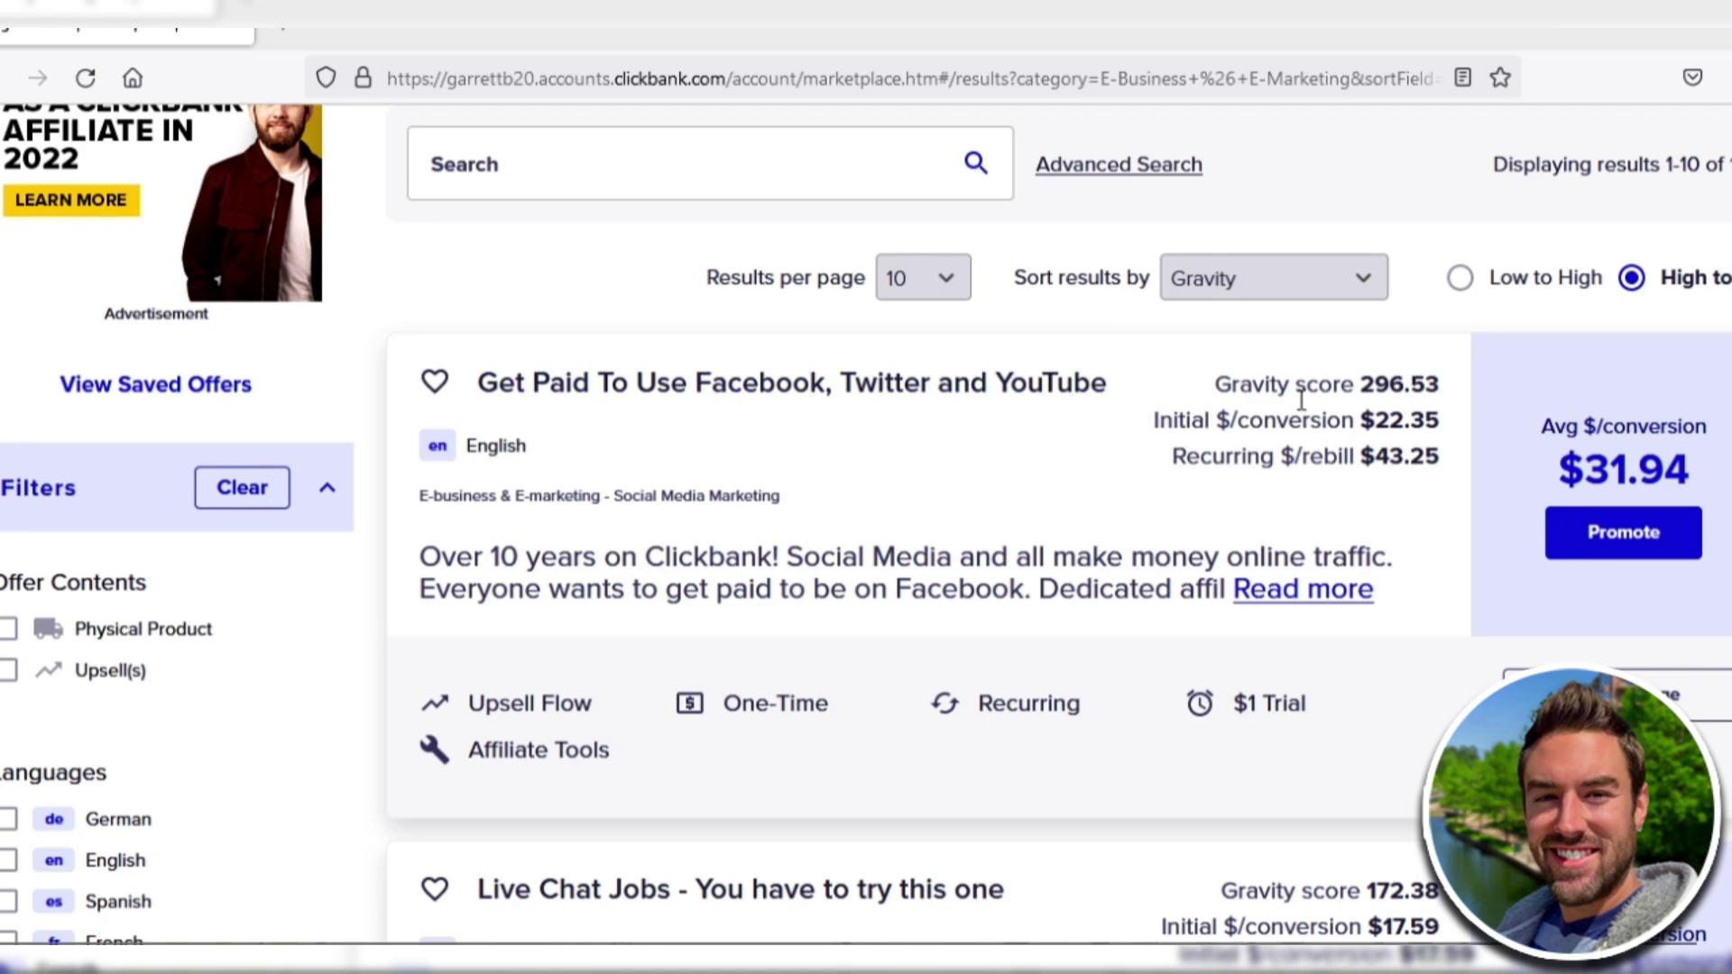
{"action": "scroll", "coordinate": [1479, 379], "scroll_direction": "up", "scroll_amount": 1}
{"action": "scroll", "coordinate": [1480, 380], "scroll_direction": "down", "scroll_amount": 2}
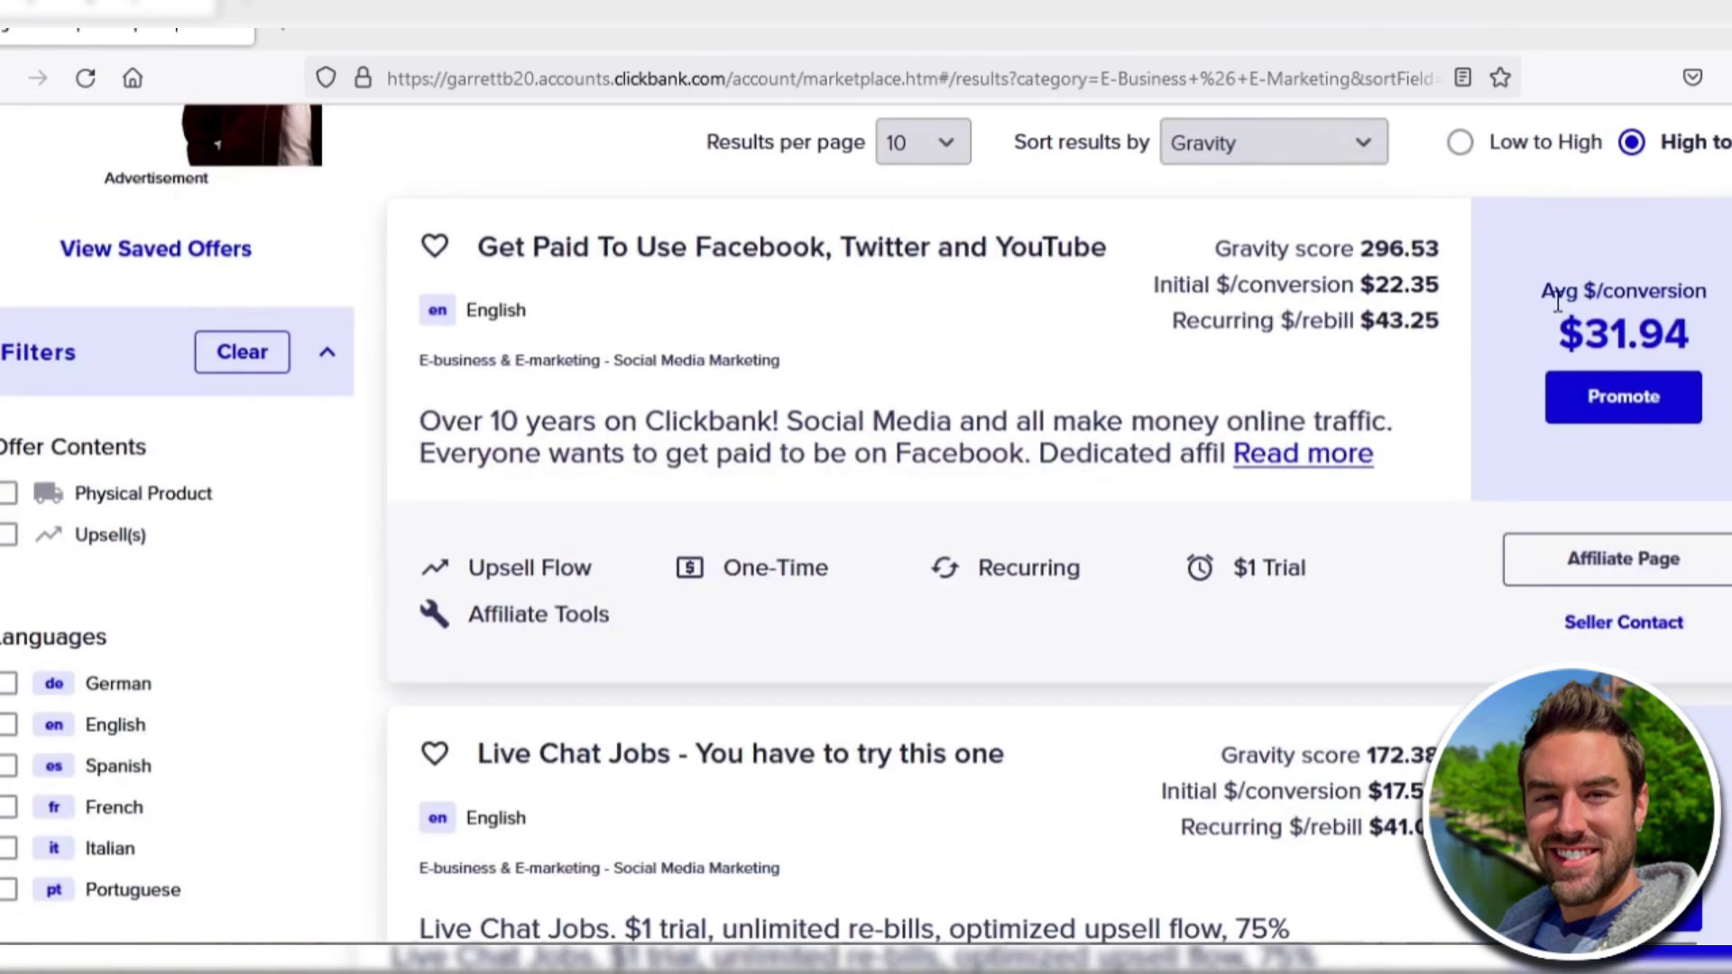
{"action": "mouse_move", "coordinate": [1543, 292]}
{"action": "left_mouse_down"}
{"action": "mouse_move", "coordinate": [1647, 292]}
{"action": "mouse_move", "coordinate": [1706, 340]}
{"action": "left_mouse_up"}
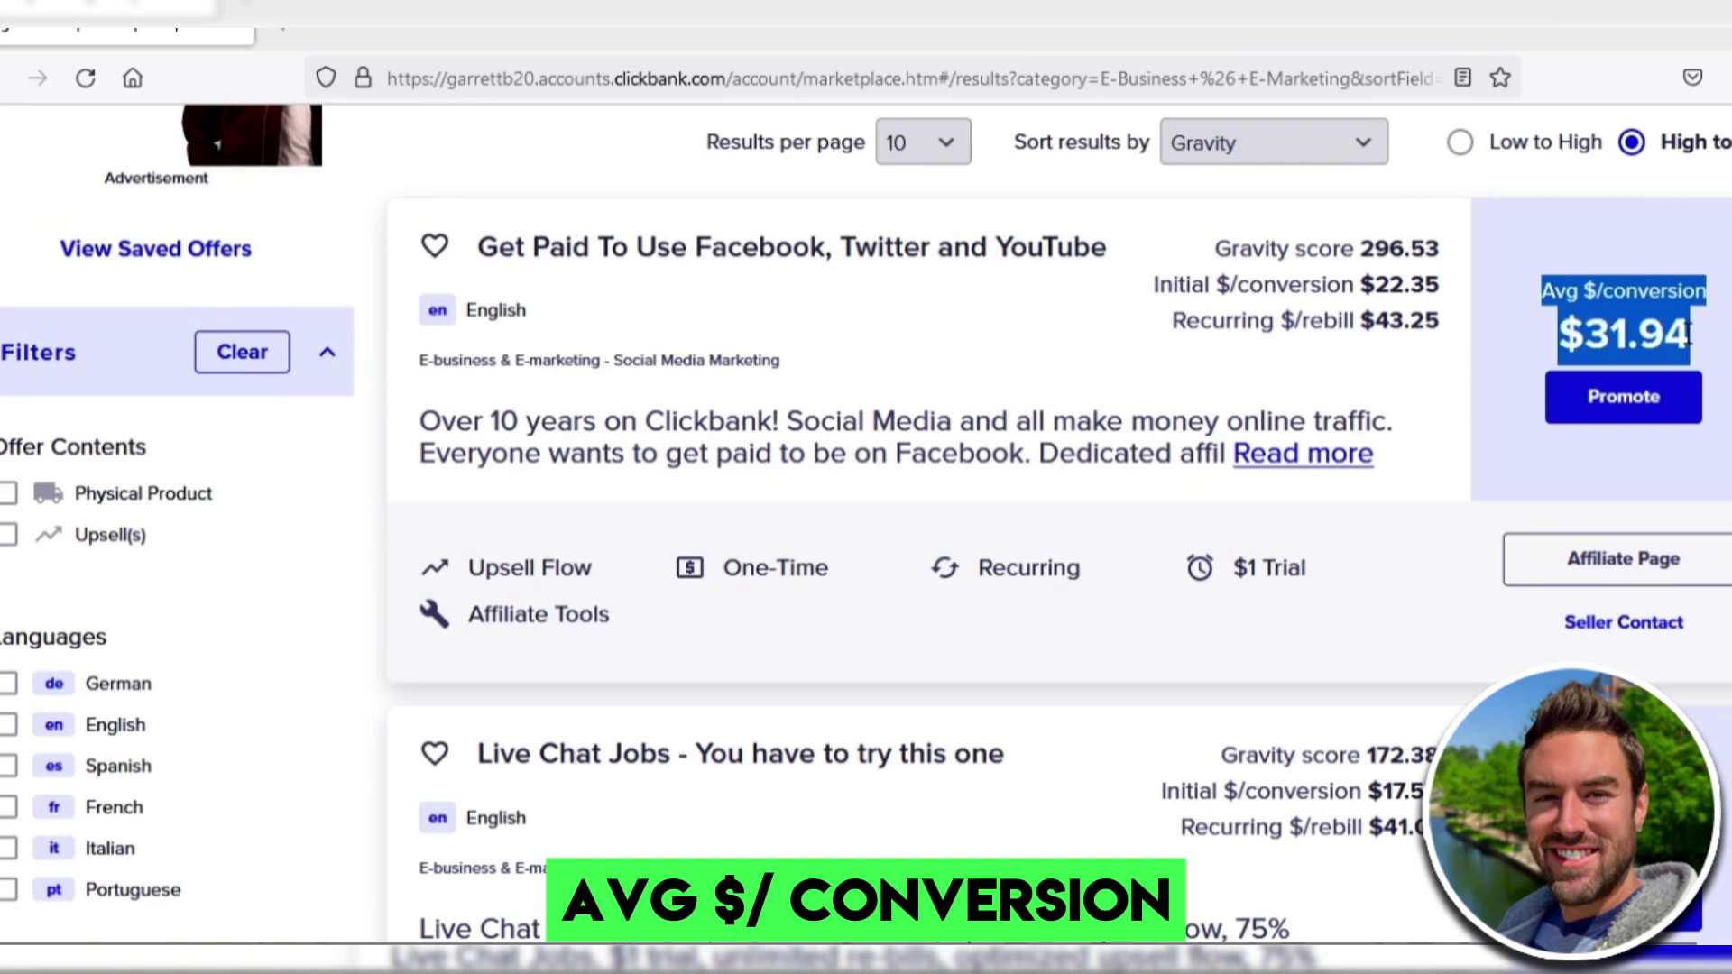
{"action": "left_click", "coordinate": [1651, 264]}
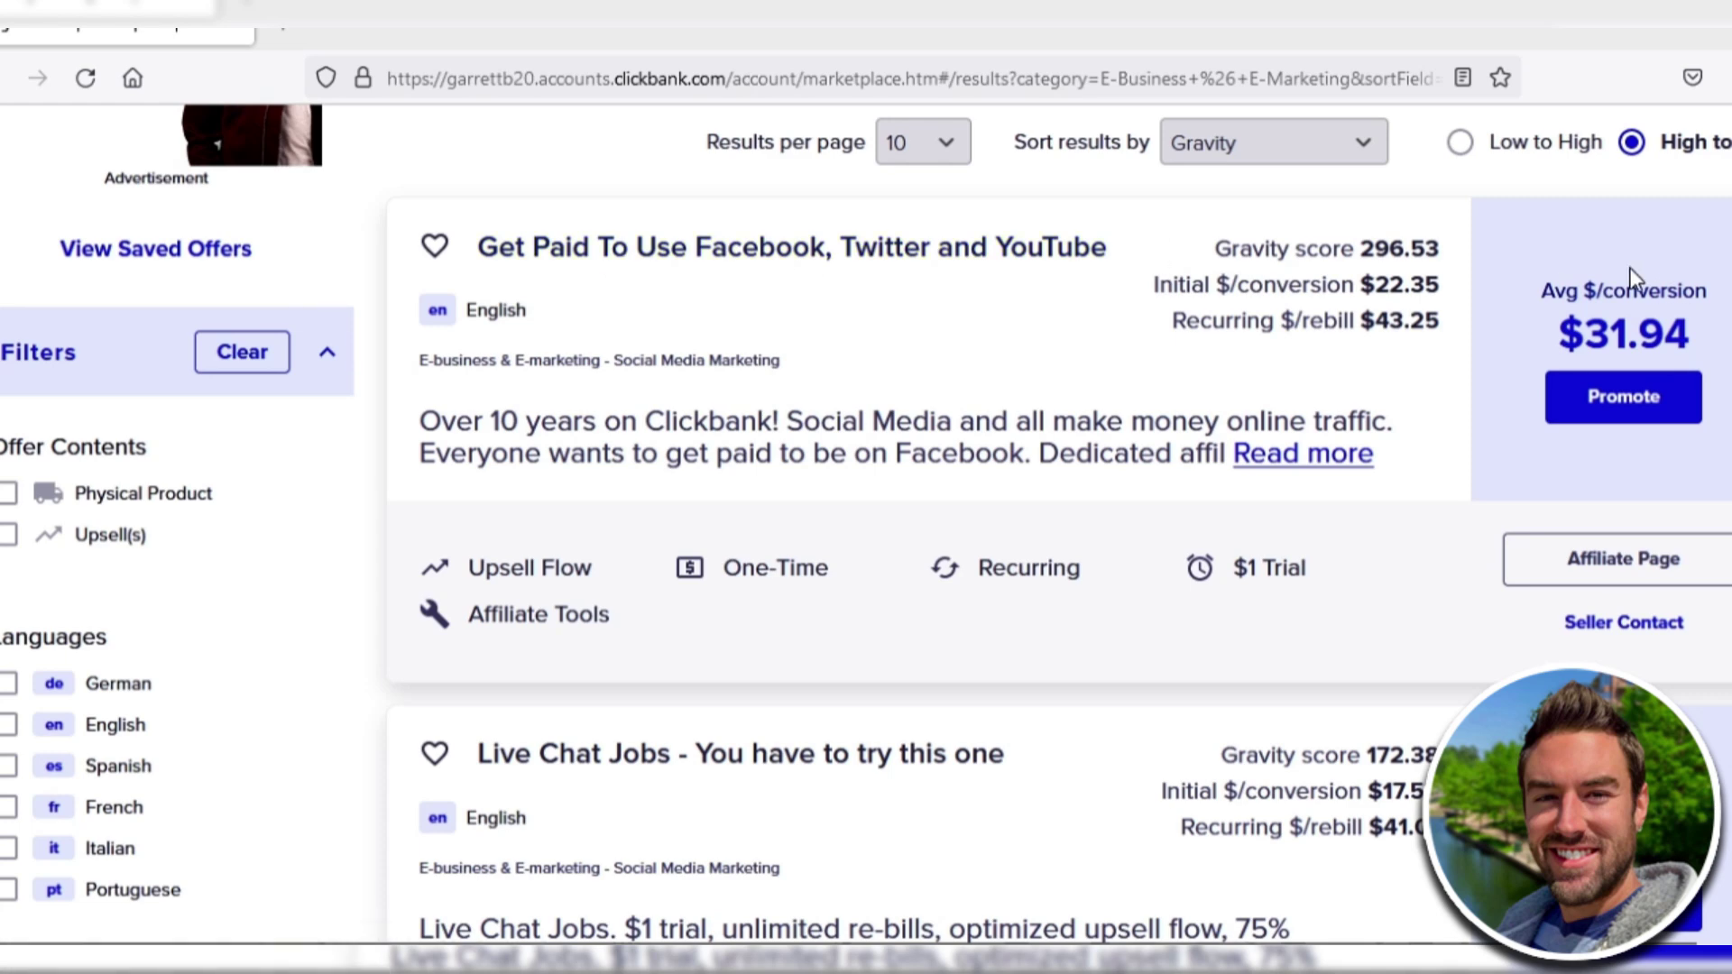
{"action": "scroll", "coordinate": [1641, 291], "scroll_direction": "down", "scroll_amount": 2}
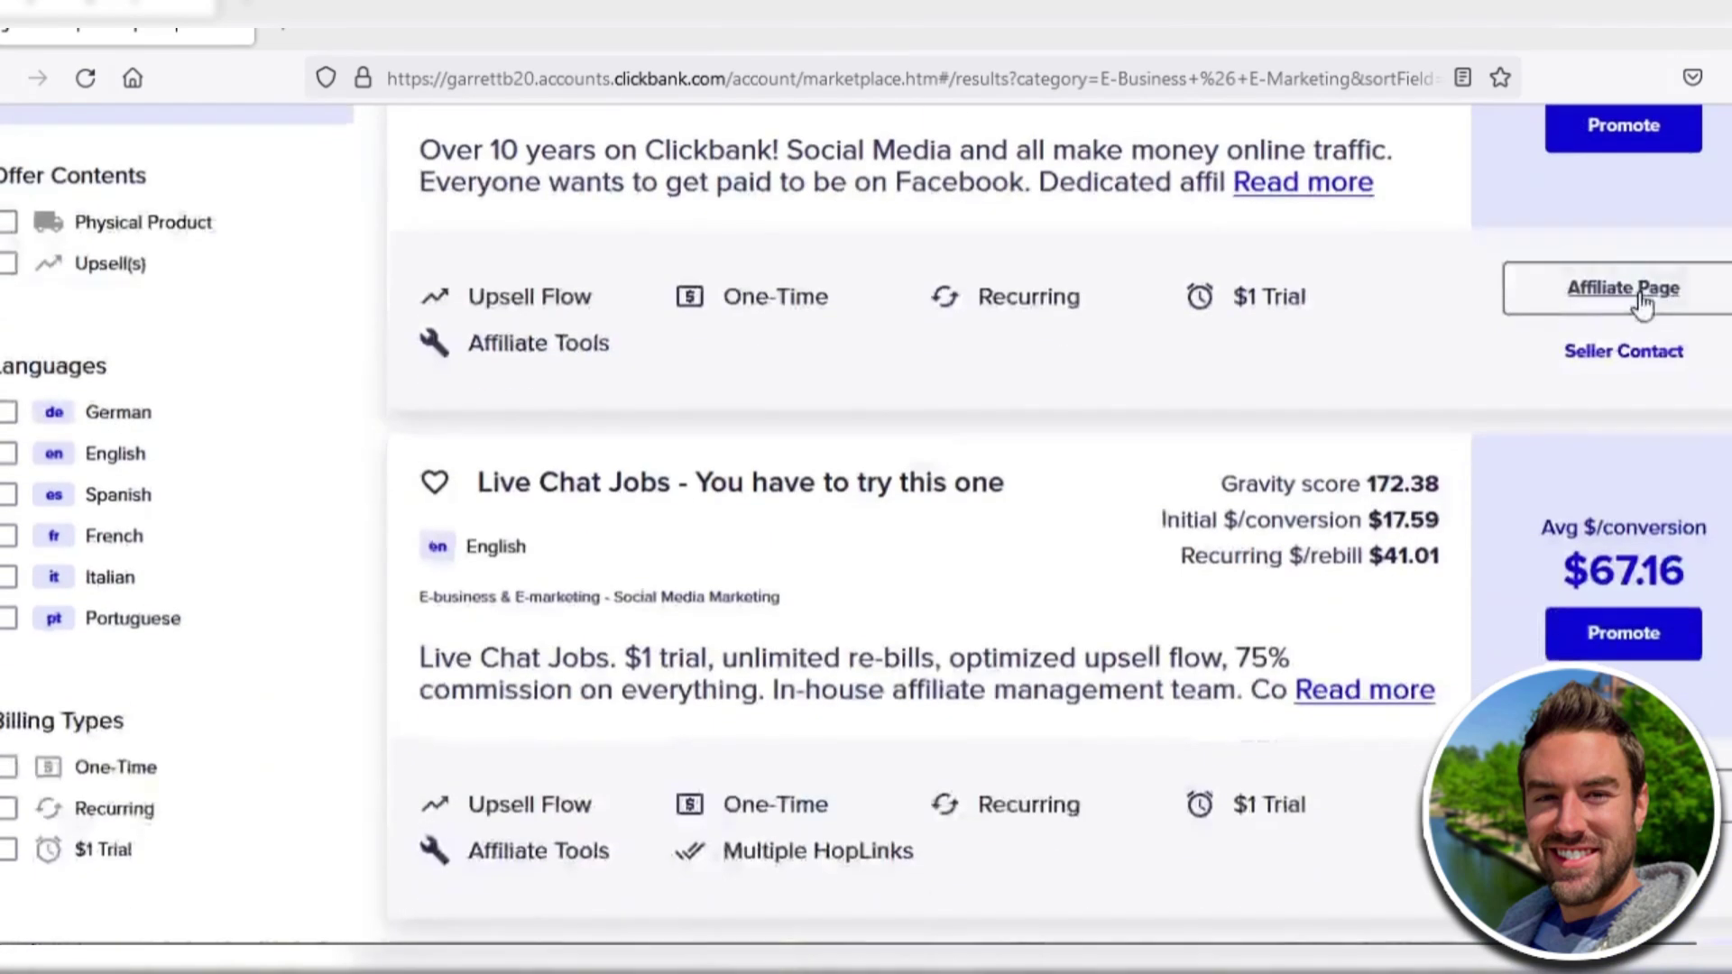
{"action": "scroll", "coordinate": [1655, 293], "scroll_direction": "down", "scroll_amount": 2}
{"action": "scroll", "coordinate": [1659, 301], "scroll_direction": "up", "scroll_amount": 1}
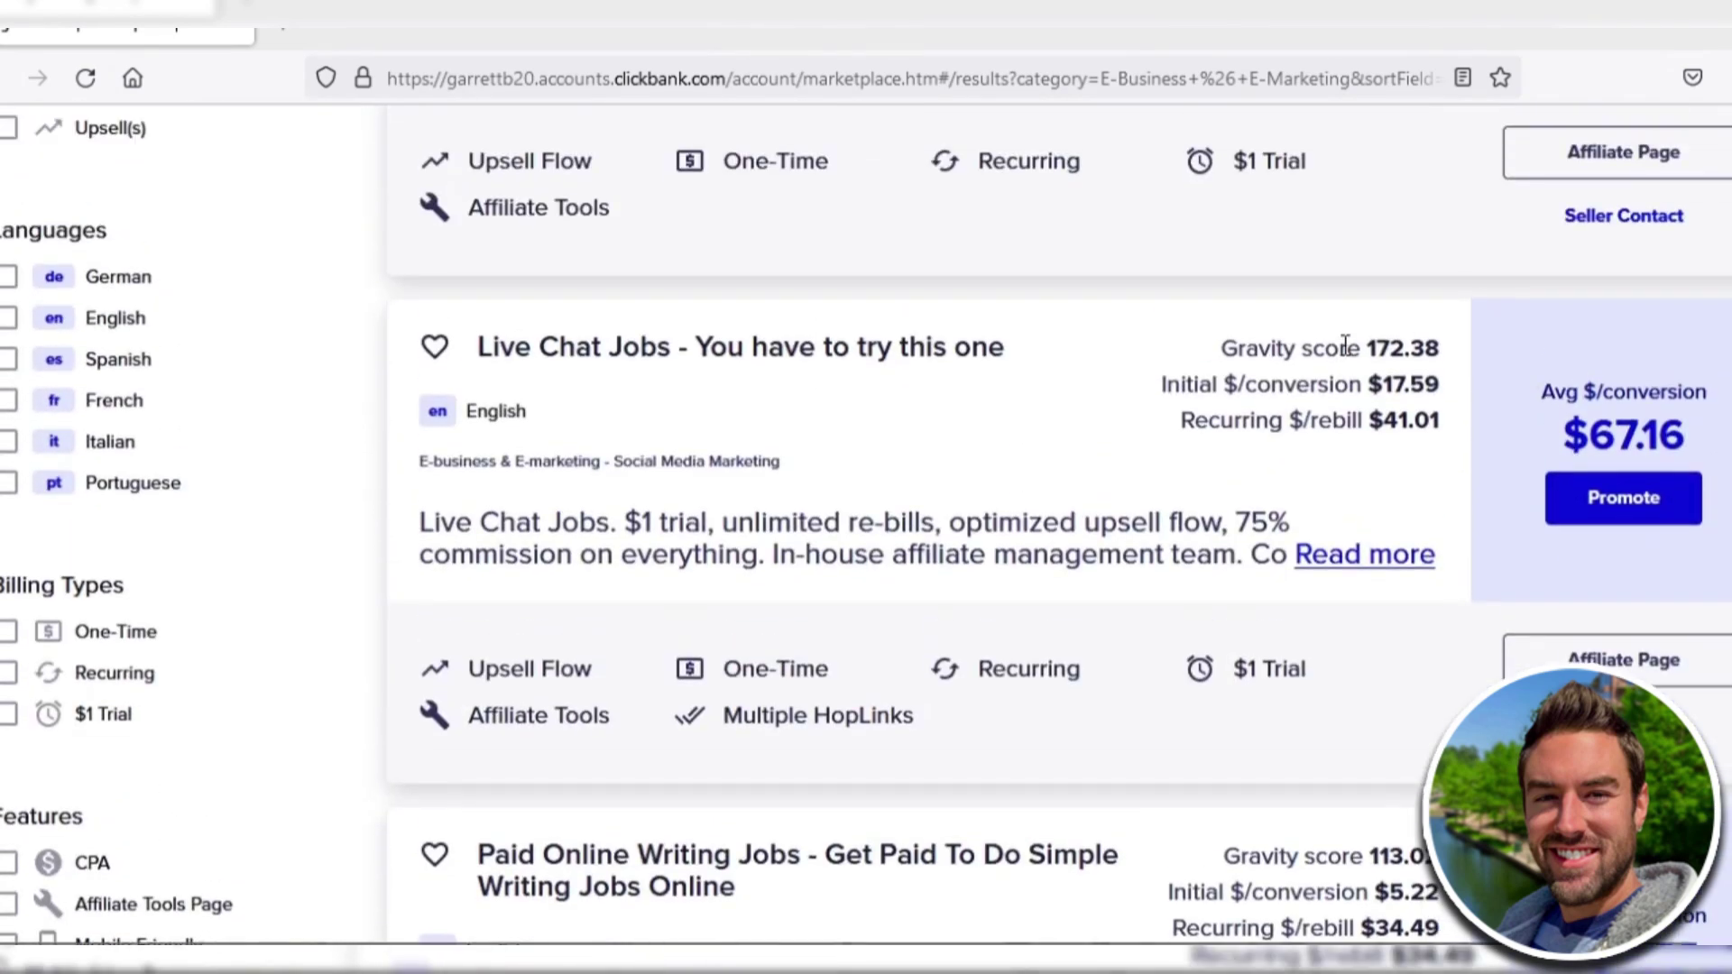
{"action": "left_click", "coordinate": [1451, 351]}
{"action": "scroll", "coordinate": [1353, 406], "scroll_direction": "up", "scroll_amount": 1}
{"action": "scroll", "coordinate": [1320, 448], "scroll_direction": "up", "scroll_amount": 1}
{"action": "scroll", "coordinate": [1421, 352], "scroll_direction": "up", "scroll_amount": 1}
{"action": "scroll", "coordinate": [1260, 326], "scroll_direction": "up", "scroll_amount": 1}
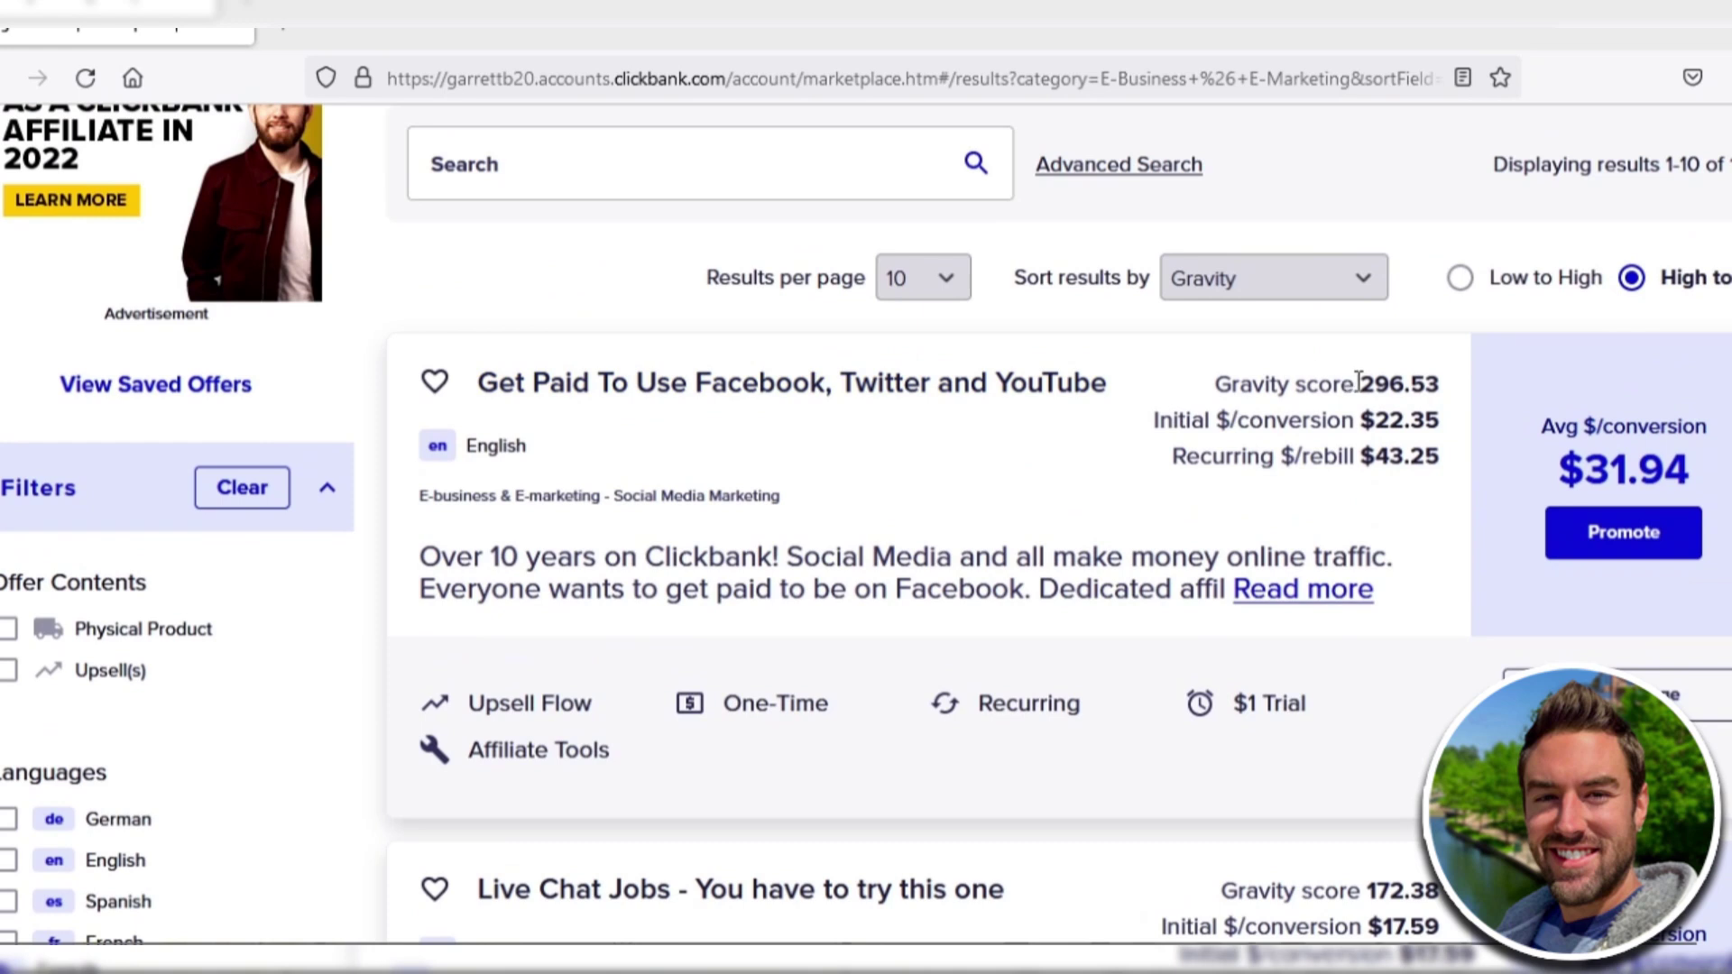
{"action": "left_click", "coordinate": [1525, 475]}
{"action": "scroll", "coordinate": [781, 288], "scroll_direction": "down", "scroll_amount": 2}
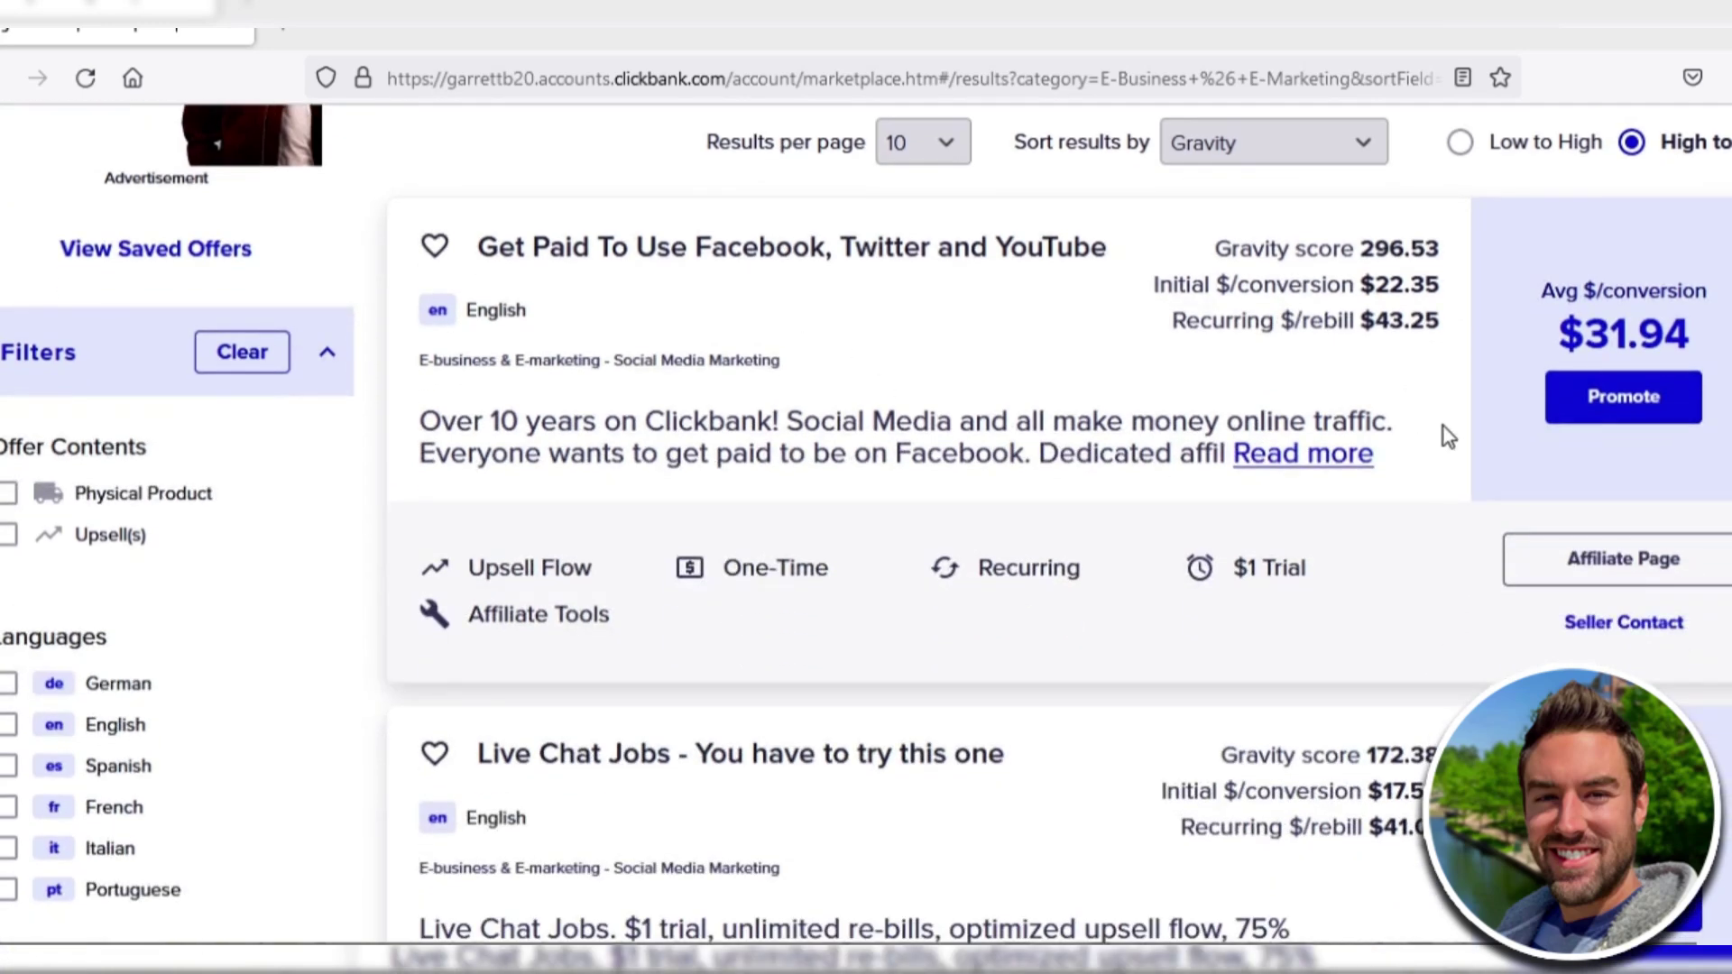
Generate the encrypted HopLink for the top offer and copy it
{"action": "left_click", "coordinate": [1631, 401]}
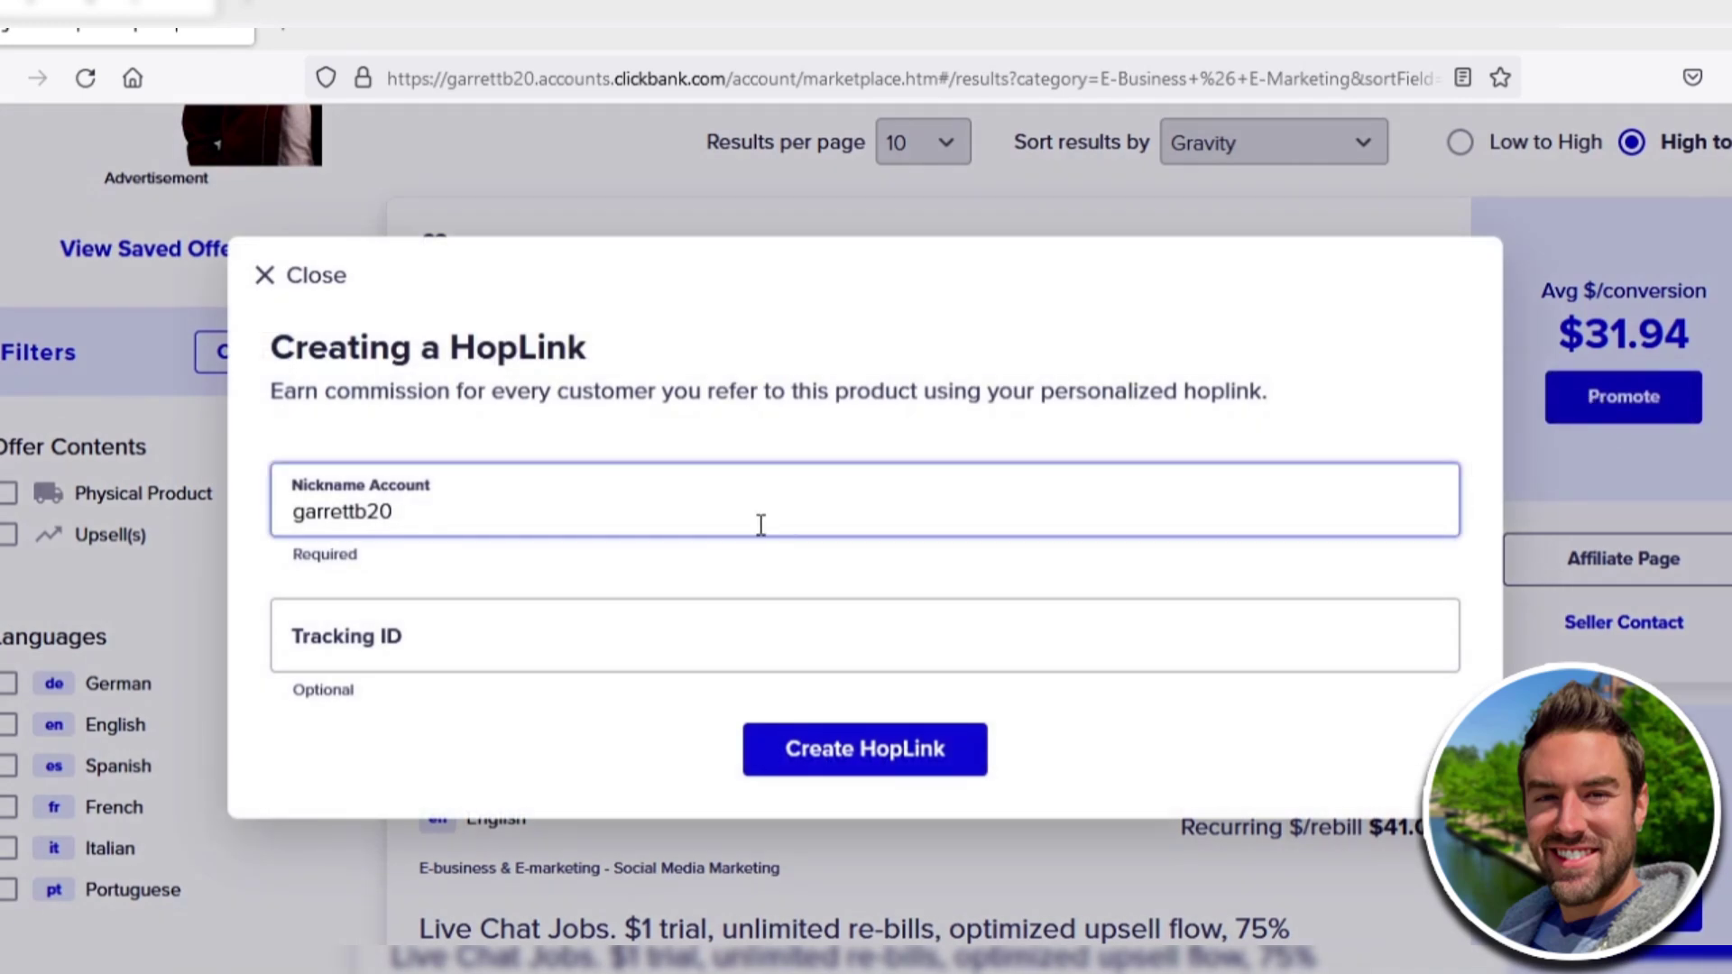
{"action": "left_click", "coordinate": [921, 752]}
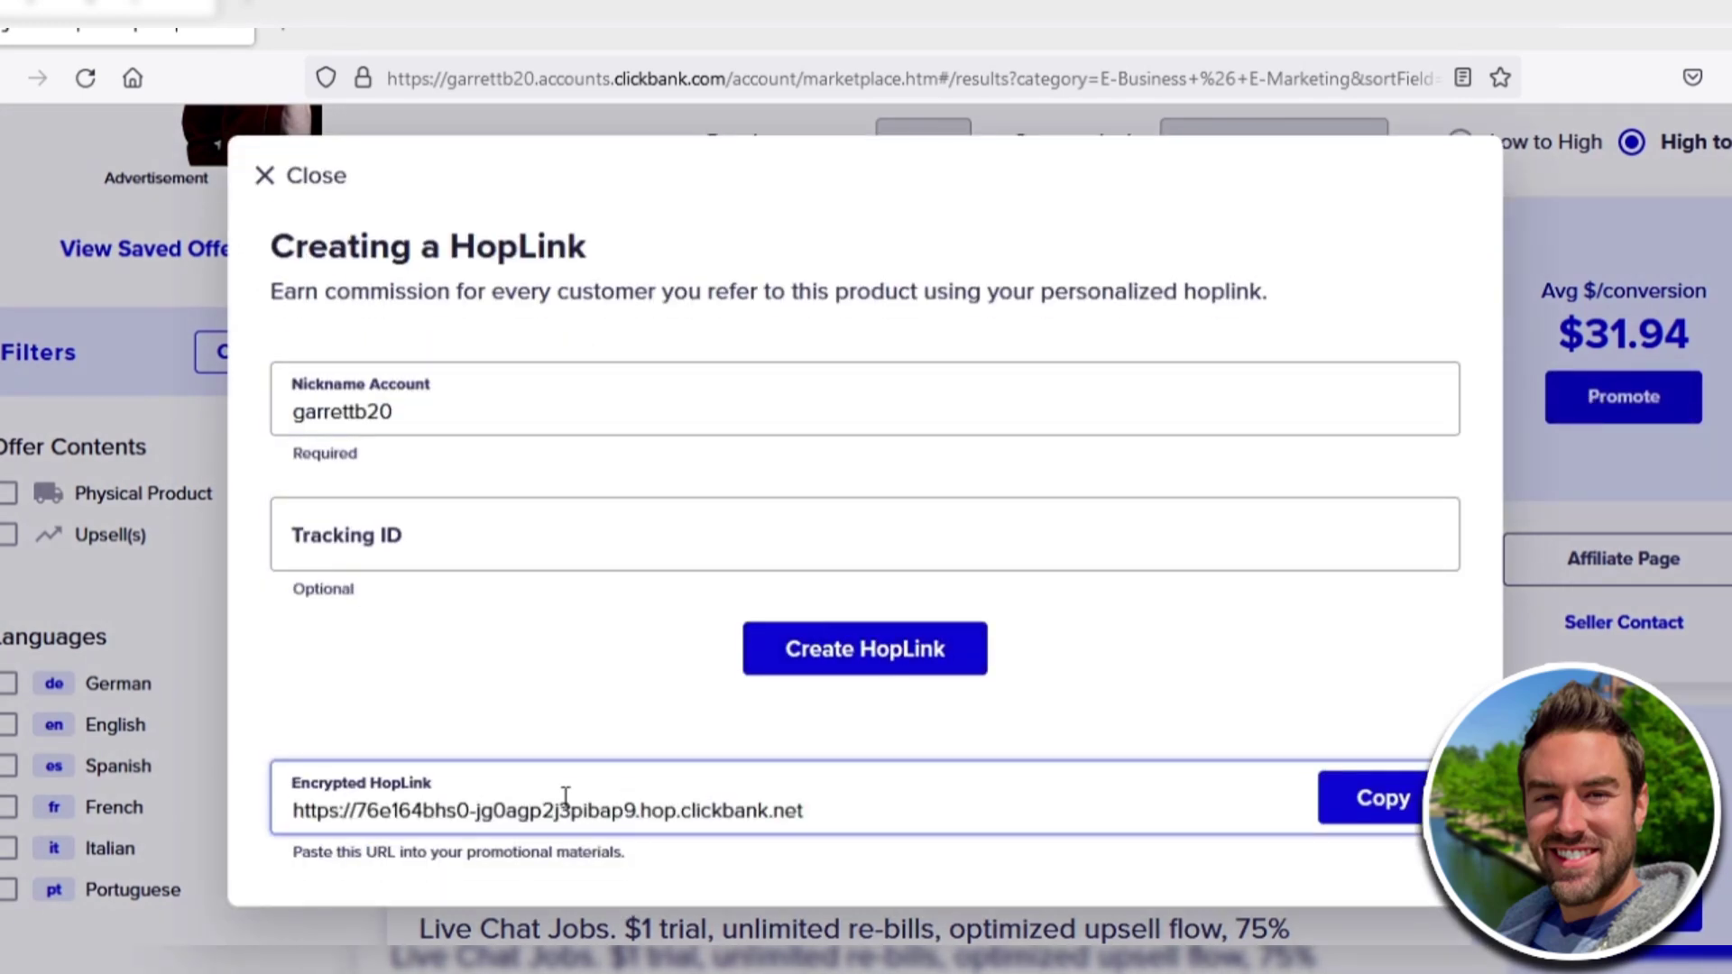
{"action": "triple_click", "coordinate": [565, 813]}
{"action": "right_click", "coordinate": [584, 810]}
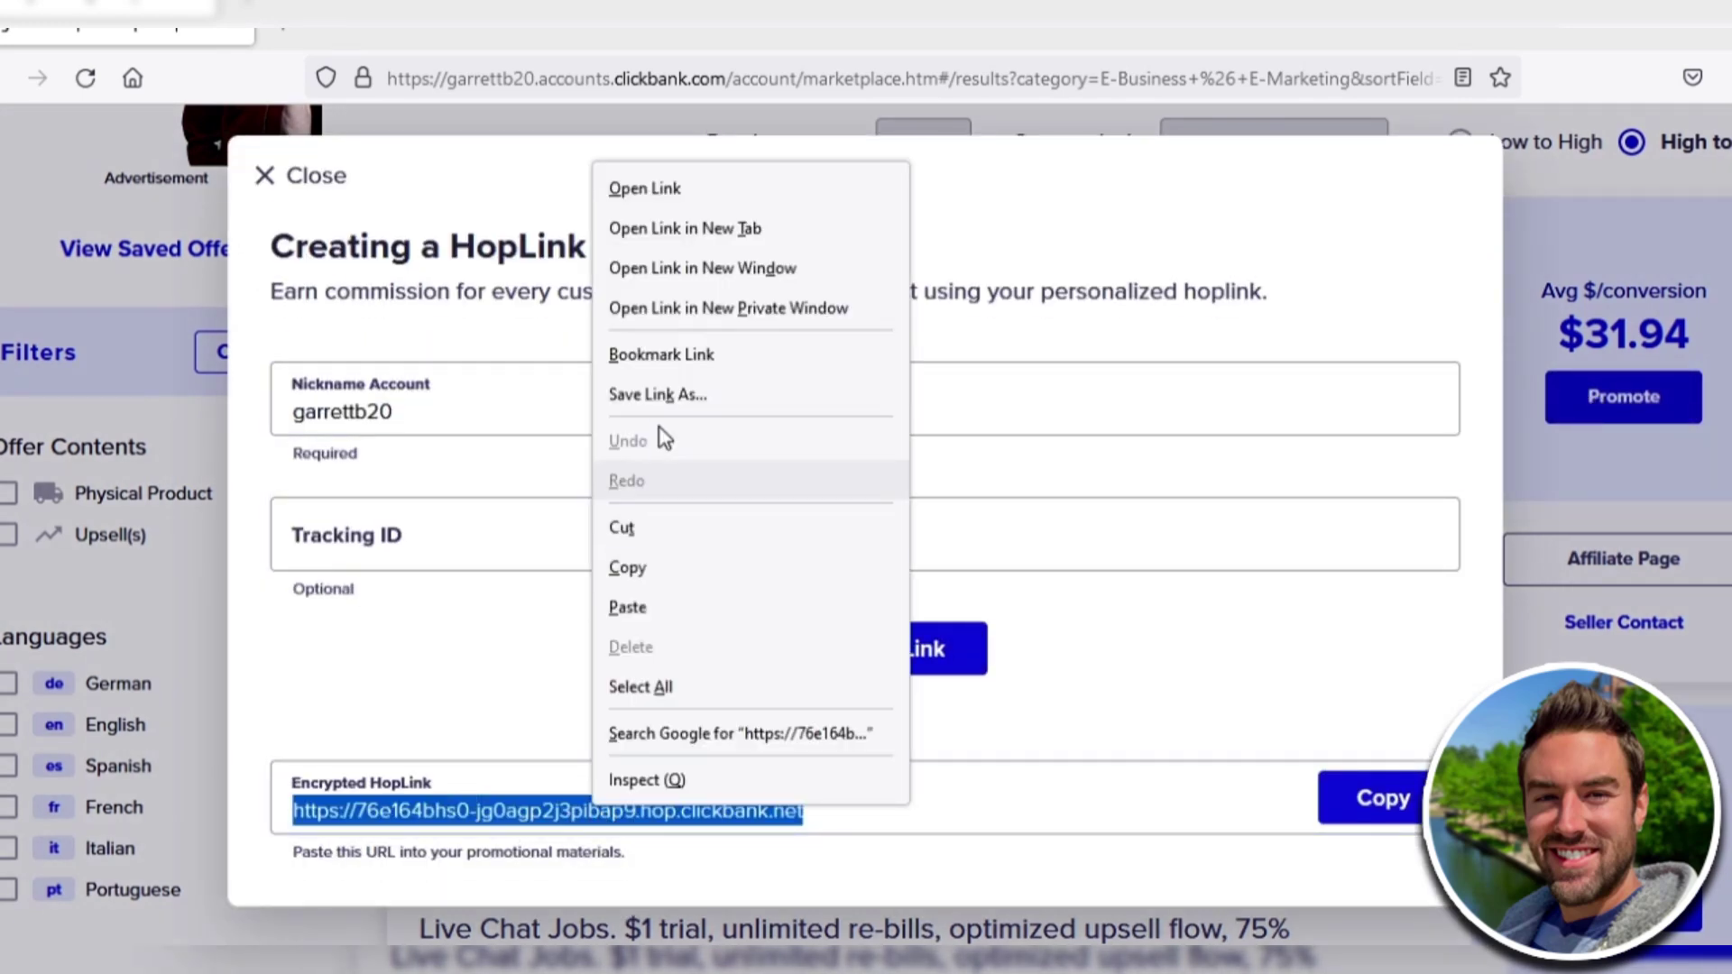
{"action": "left_click", "coordinate": [661, 569]}
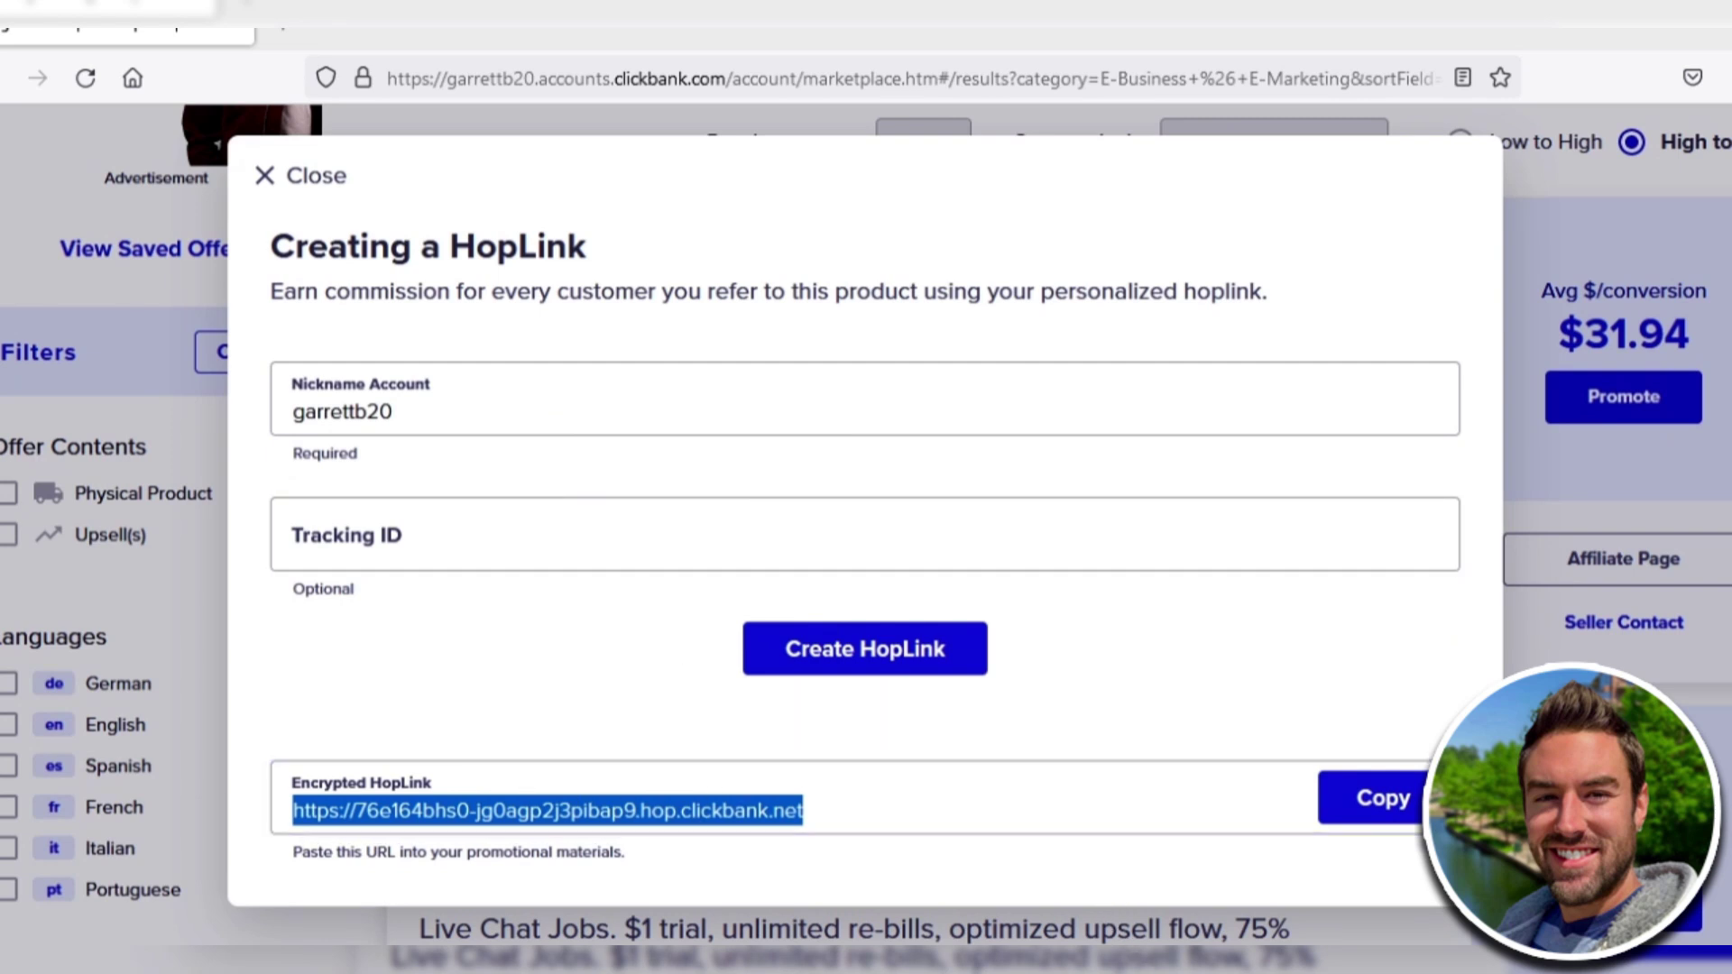
Paste the HopLink into a new Notepad note and close the HopLink dialog
{"action": "key", "text": "alt+Tab"}
{"action": "right_click", "coordinate": [719, 362]}
{"action": "left_click", "coordinate": [825, 548]}
{"action": "left_click", "coordinate": [1274, 237]}
{"action": "key", "text": "Escape"}
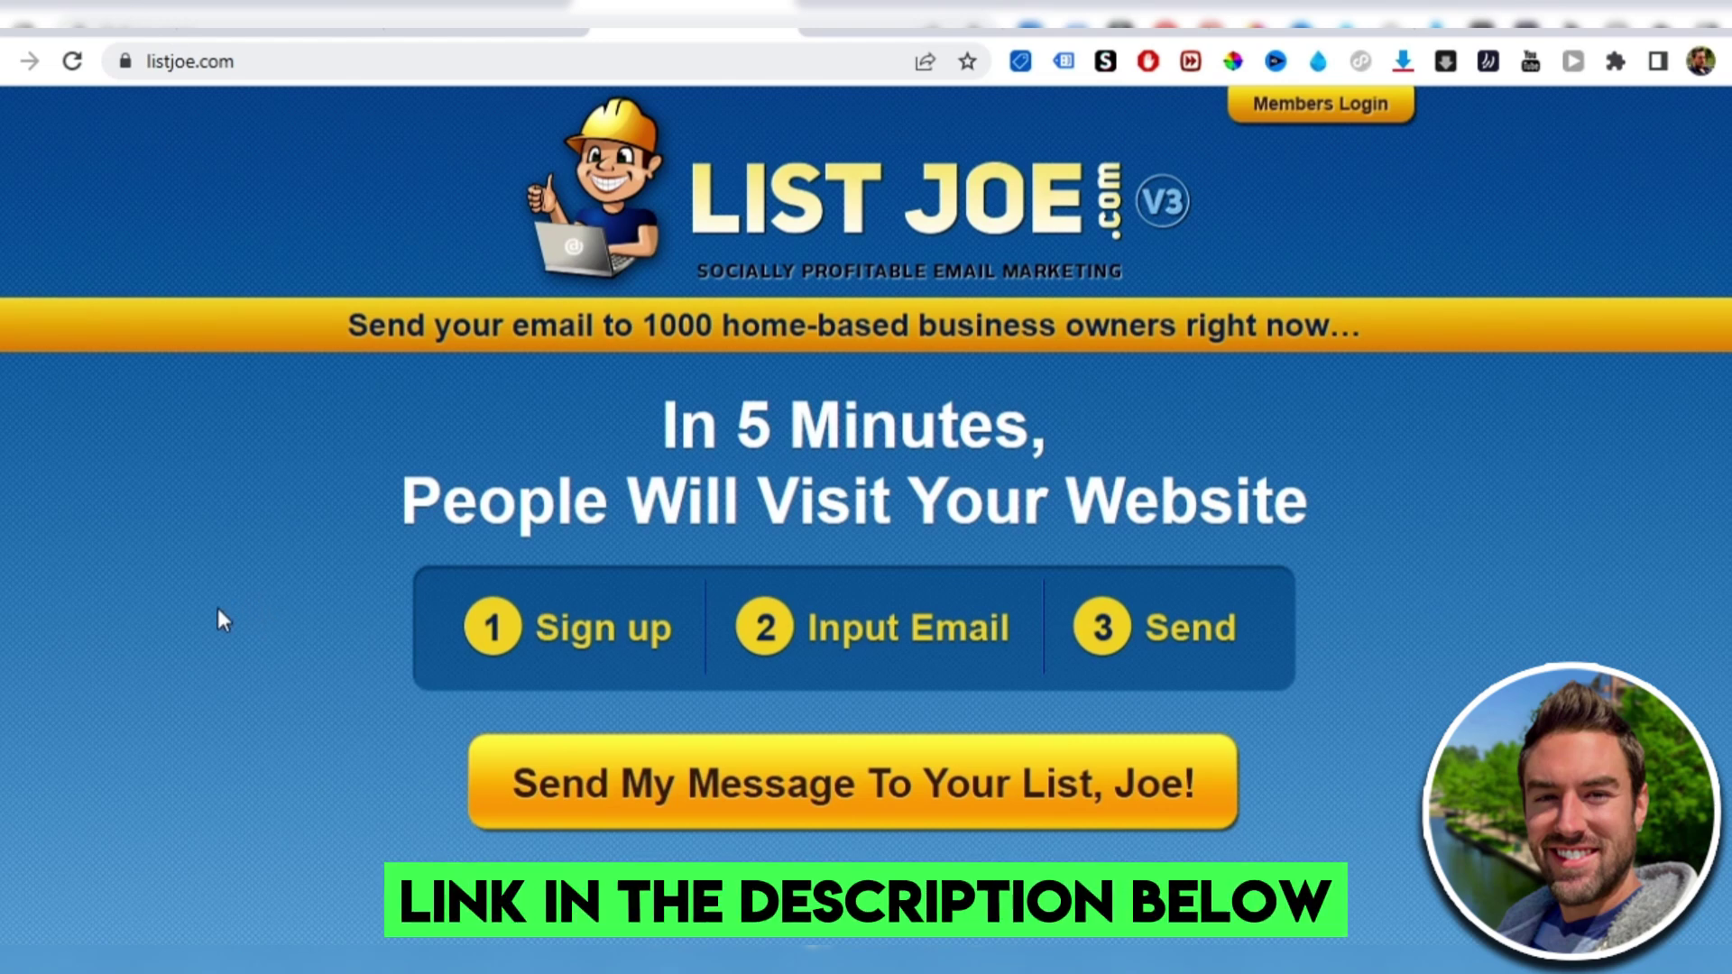
{"action": "scroll", "coordinate": [184, 554], "scroll_direction": "down", "scroll_amount": 3}
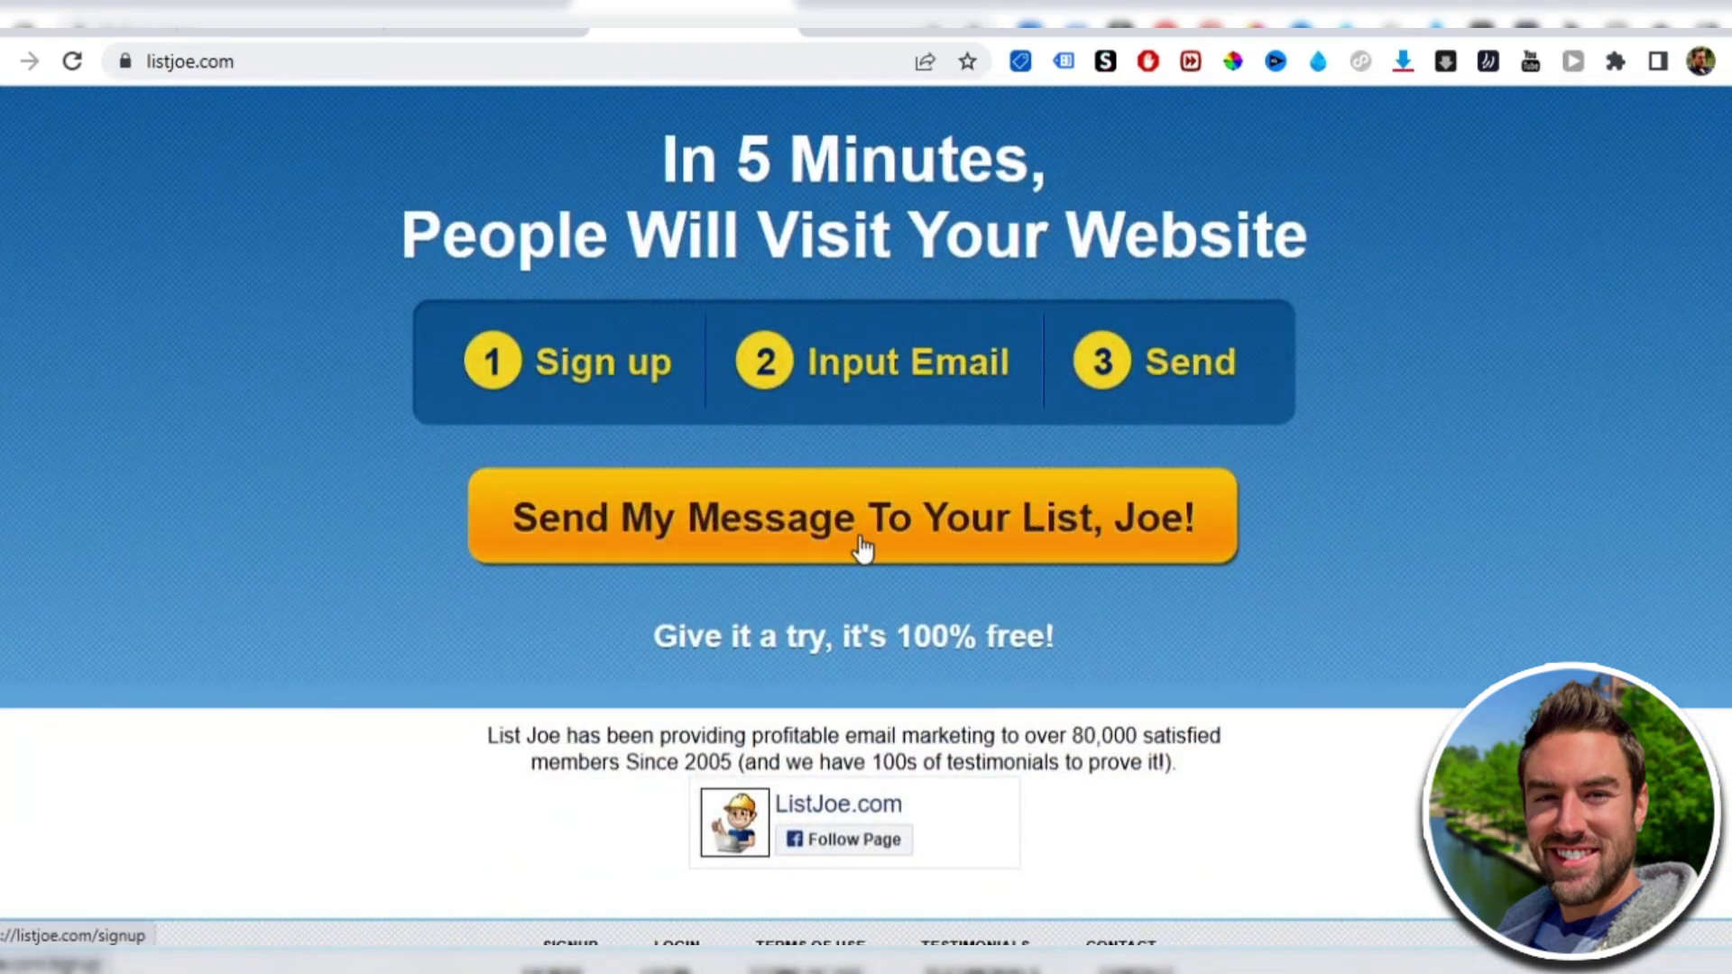
Go to ListJoe's signup form via 'Send My Message To Your List, Joe!'
{"action": "left_click", "coordinate": [926, 547]}
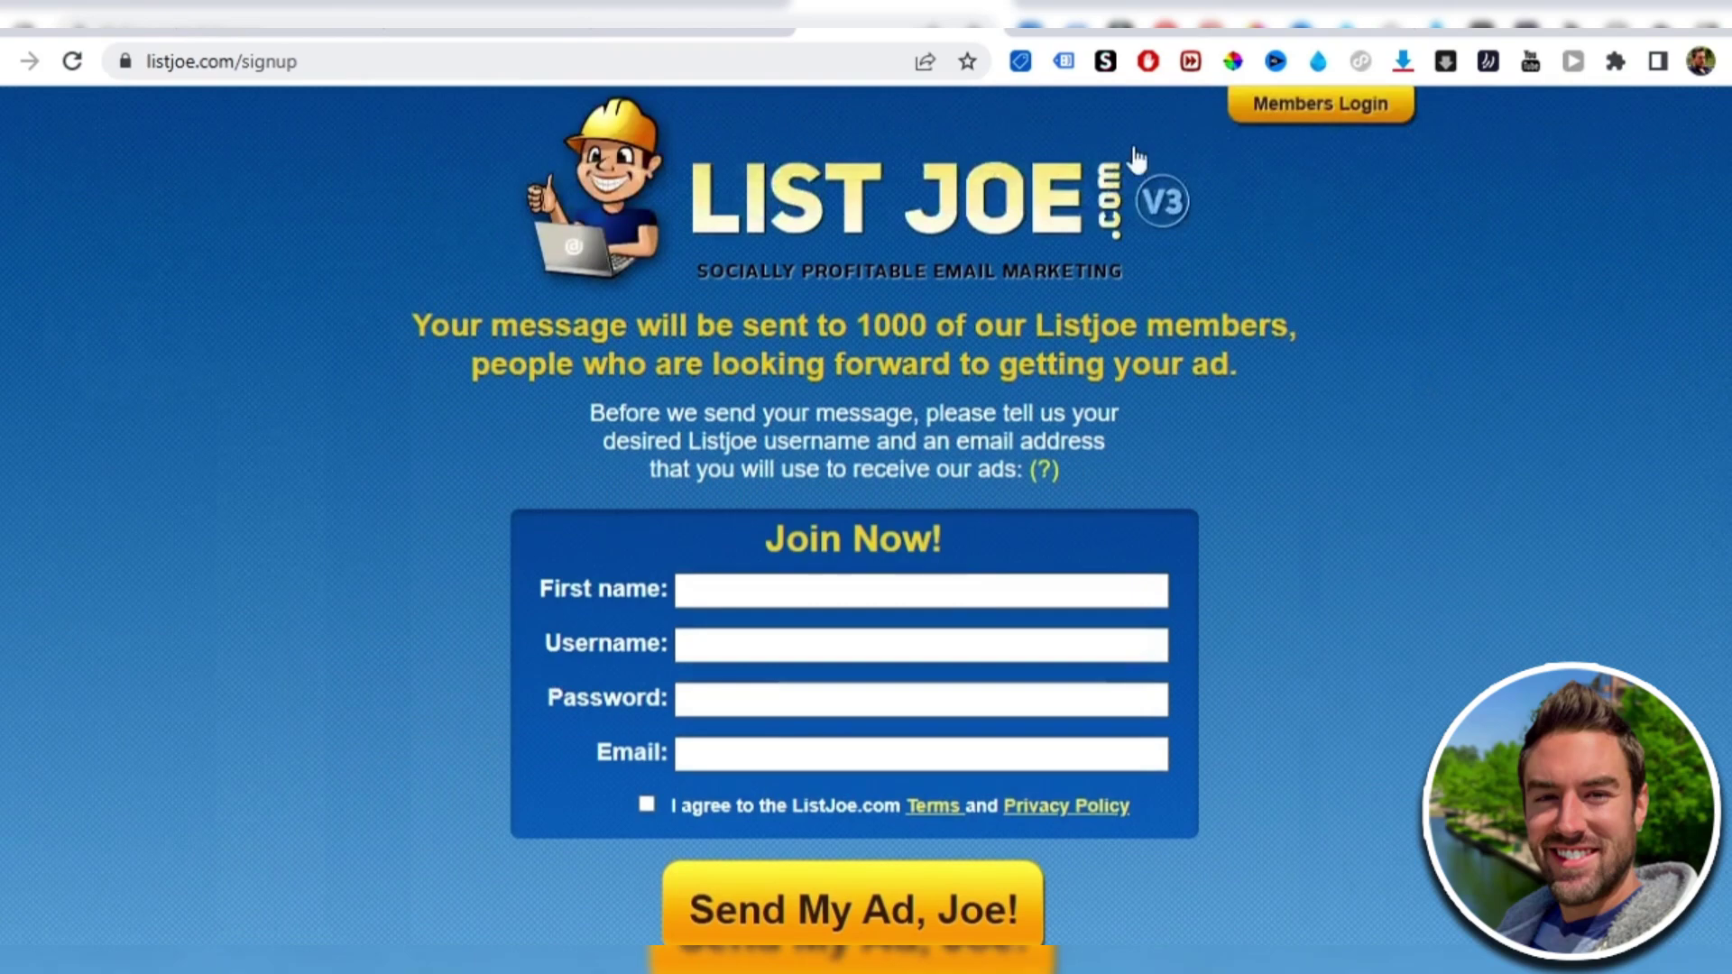
{"action": "scroll", "coordinate": [554, 456], "scroll_direction": "down", "scroll_amount": 2}
{"action": "scroll", "coordinate": [378, 457], "scroll_direction": "up", "scroll_amount": 2}
{"action": "scroll", "coordinate": [388, 462], "scroll_direction": "down", "scroll_amount": 2}
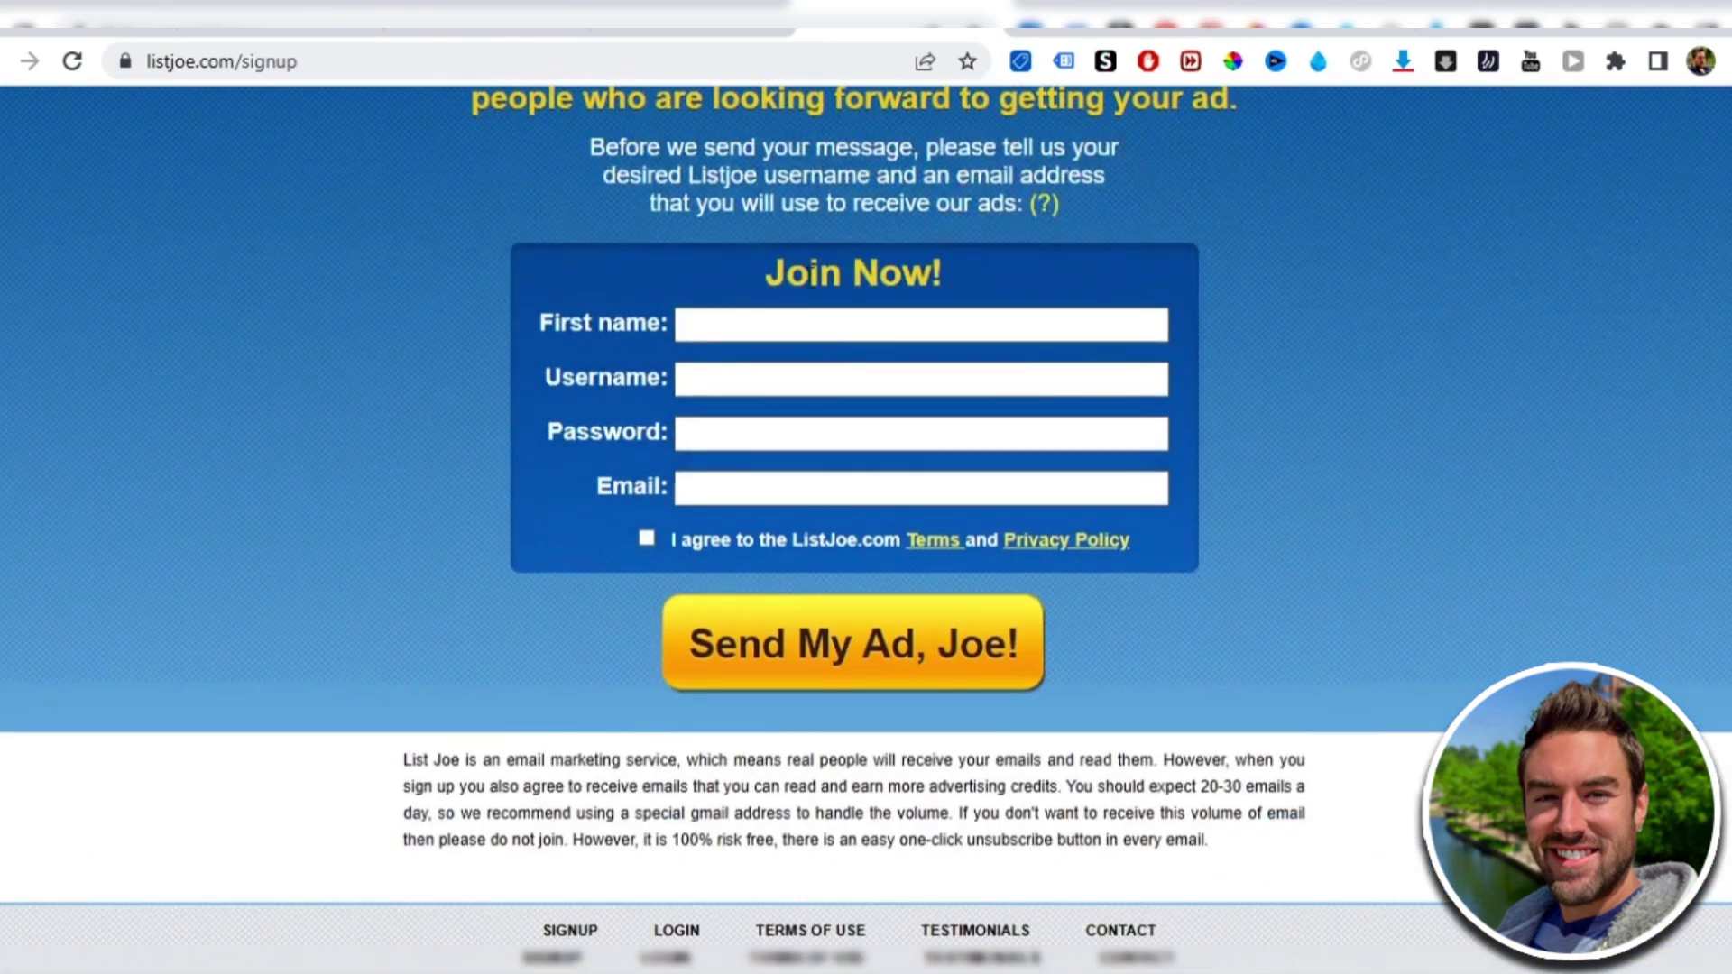
{"action": "scroll", "coordinate": [887, 385], "scroll_direction": "up", "scroll_amount": 2}
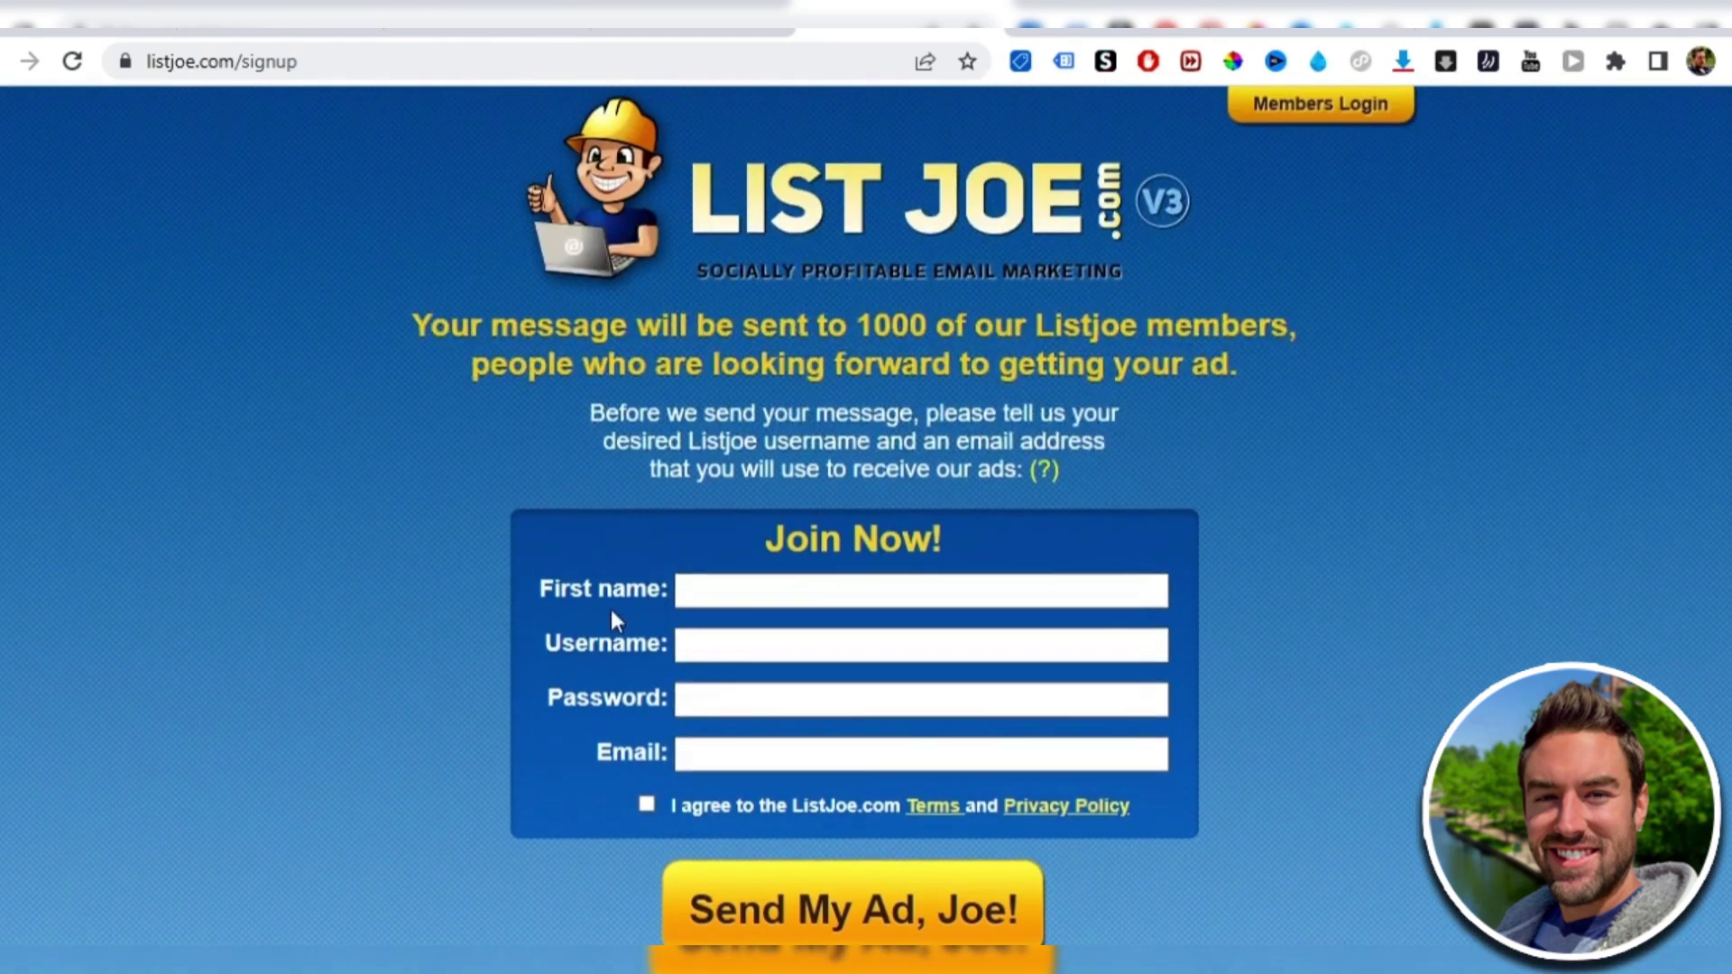
{"action": "scroll", "coordinate": [684, 623], "scroll_direction": "down", "scroll_amount": 2}
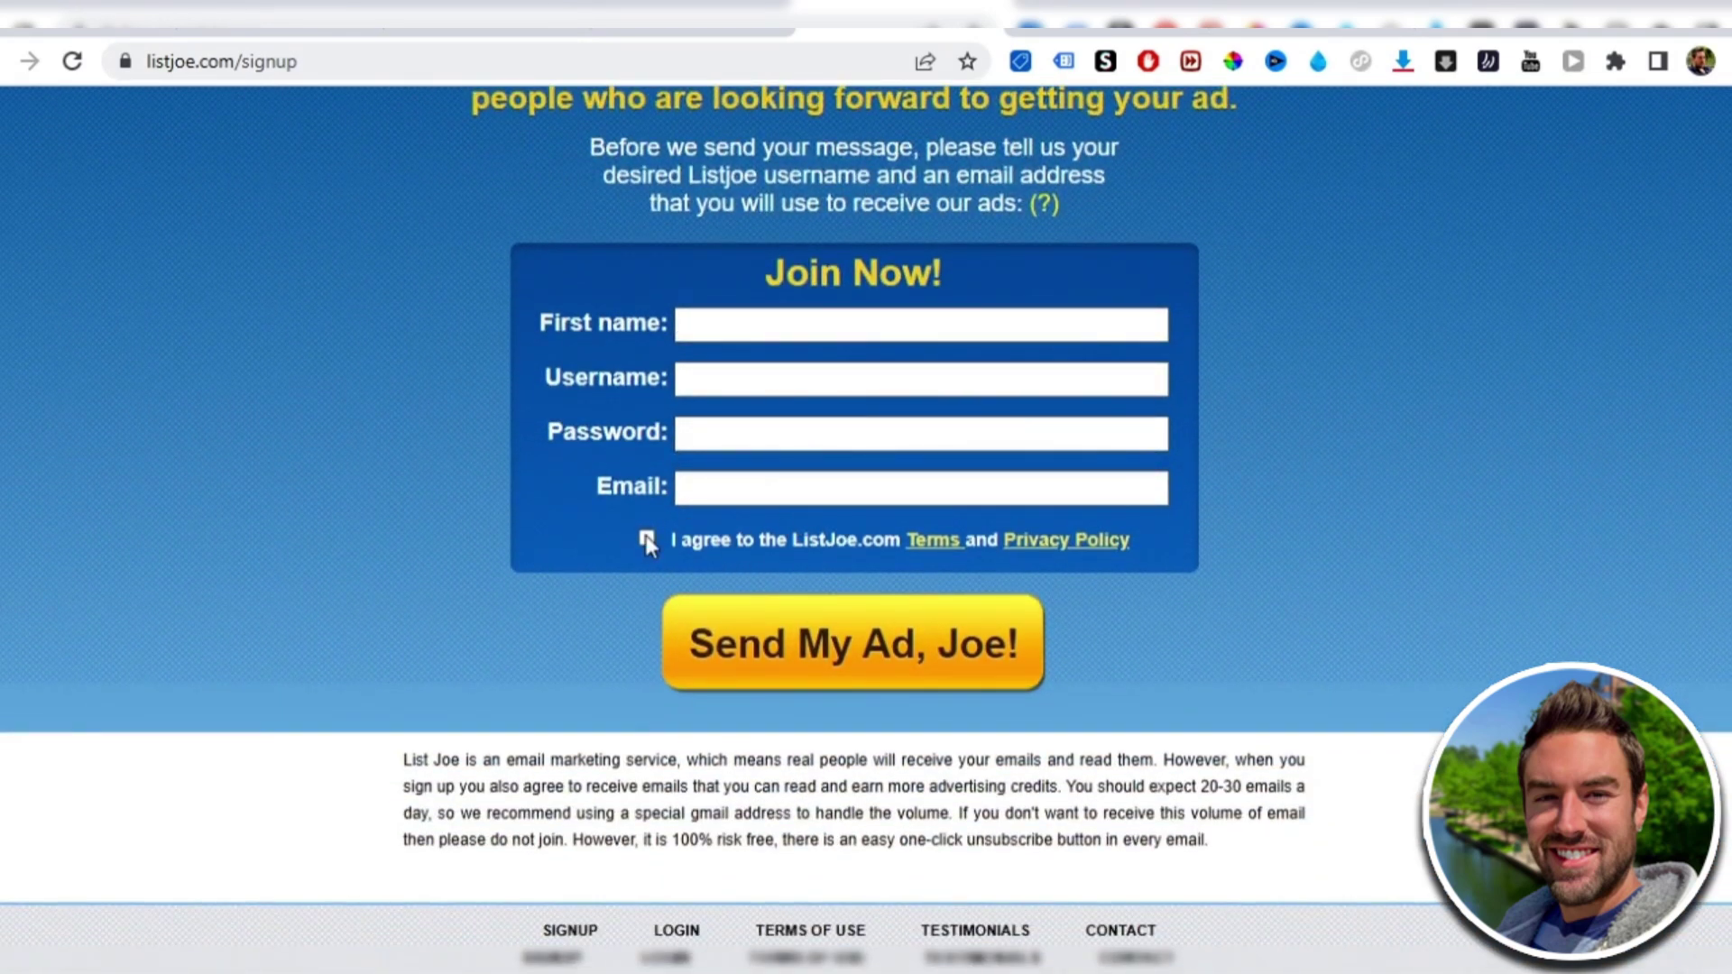
{"action": "scroll", "coordinate": [334, 579], "scroll_direction": "up", "scroll_amount": 2}
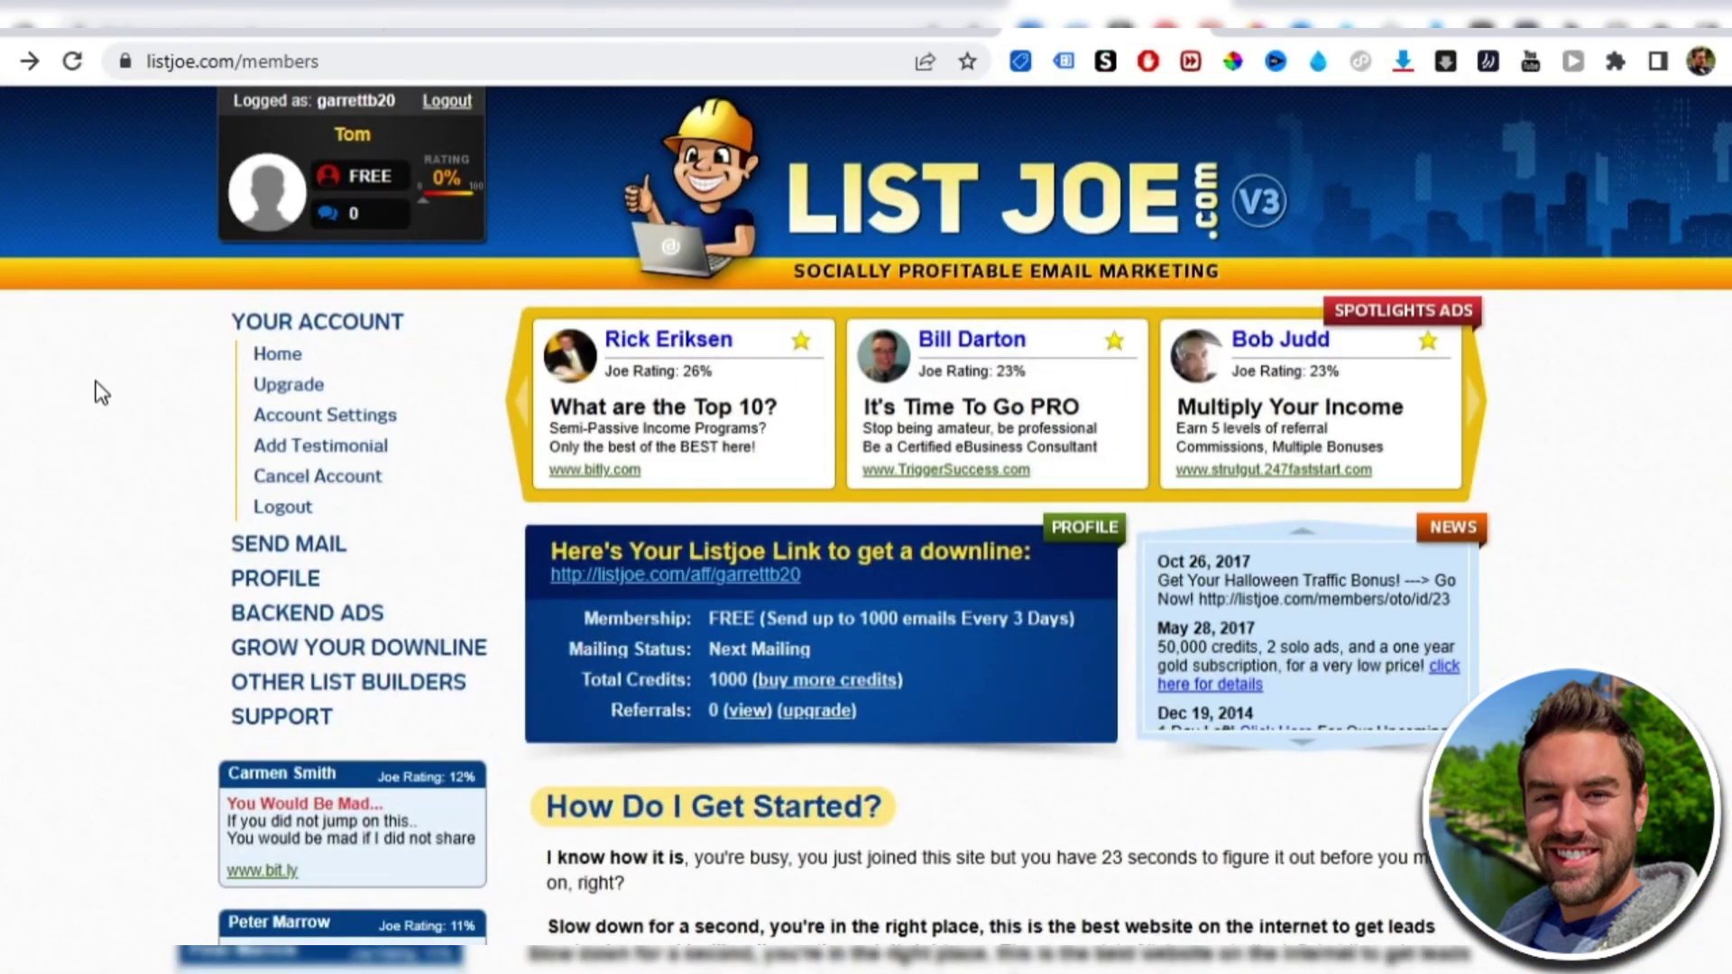
{"action": "scroll", "coordinate": [1273, 231], "scroll_direction": "down", "scroll_amount": 3}
{"action": "scroll", "coordinate": [1272, 230], "scroll_direction": "down", "scroll_amount": 3}
{"action": "scroll", "coordinate": [1446, 656], "scroll_direction": "up", "scroll_amount": 3}
{"action": "scroll", "coordinate": [1445, 655], "scroll_direction": "up", "scroll_amount": 3}
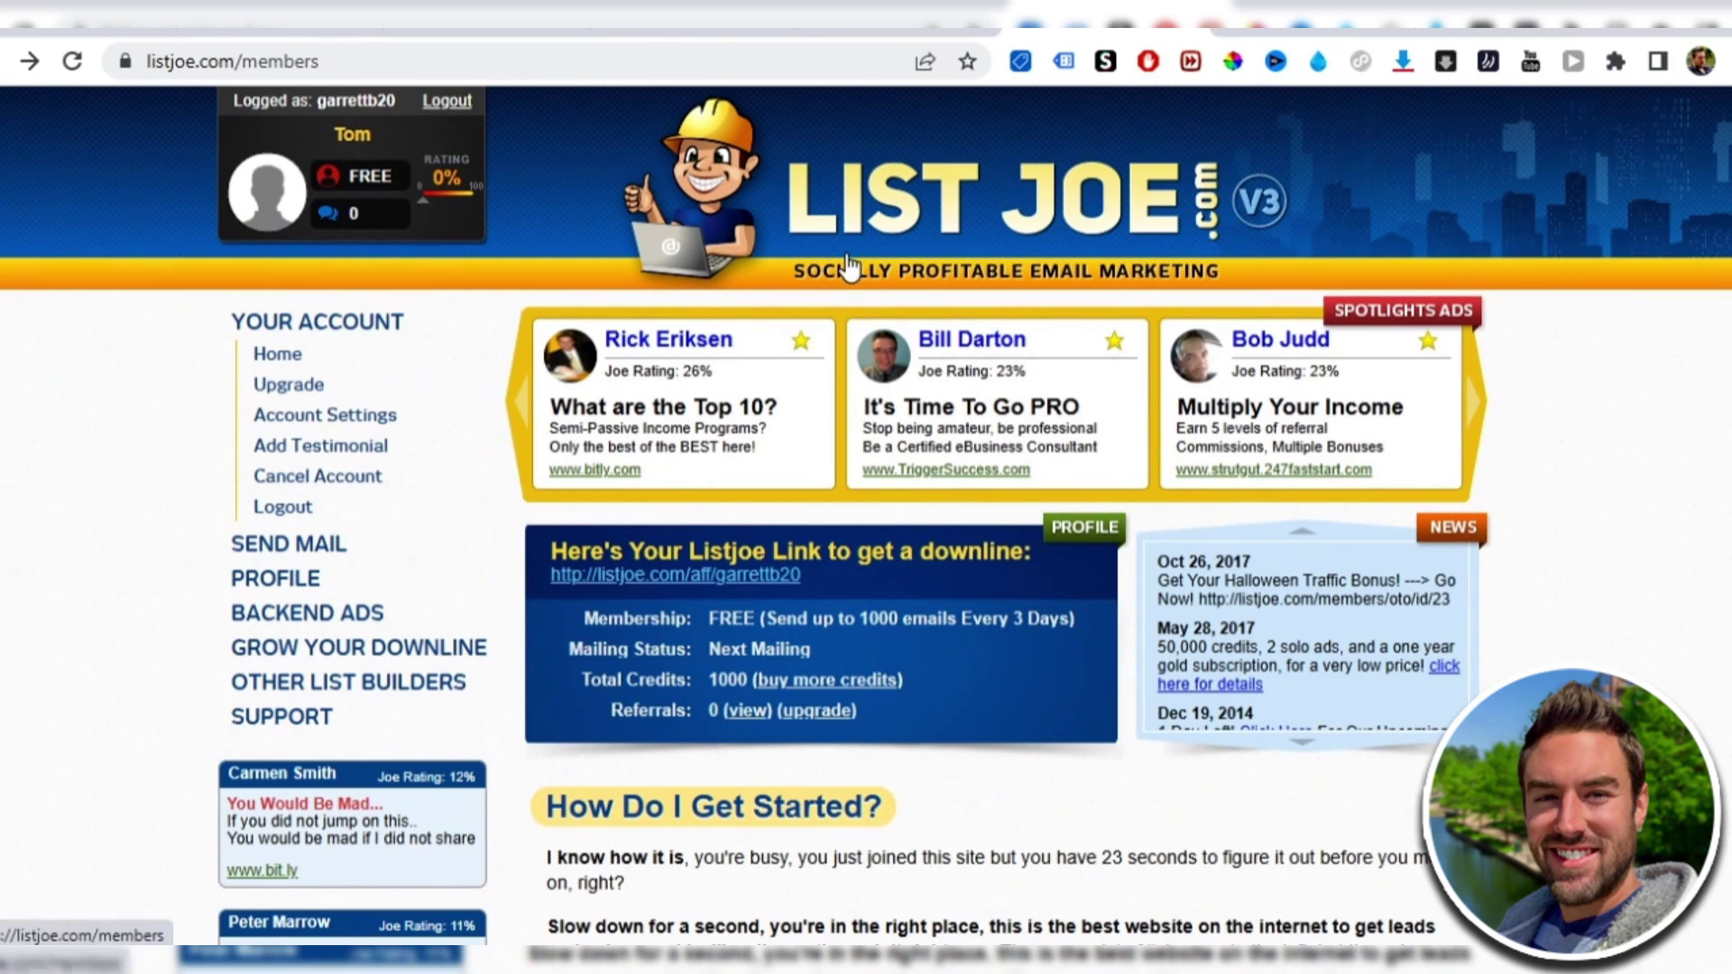
{"action": "scroll", "coordinate": [848, 267], "scroll_direction": "down", "scroll_amount": 2}
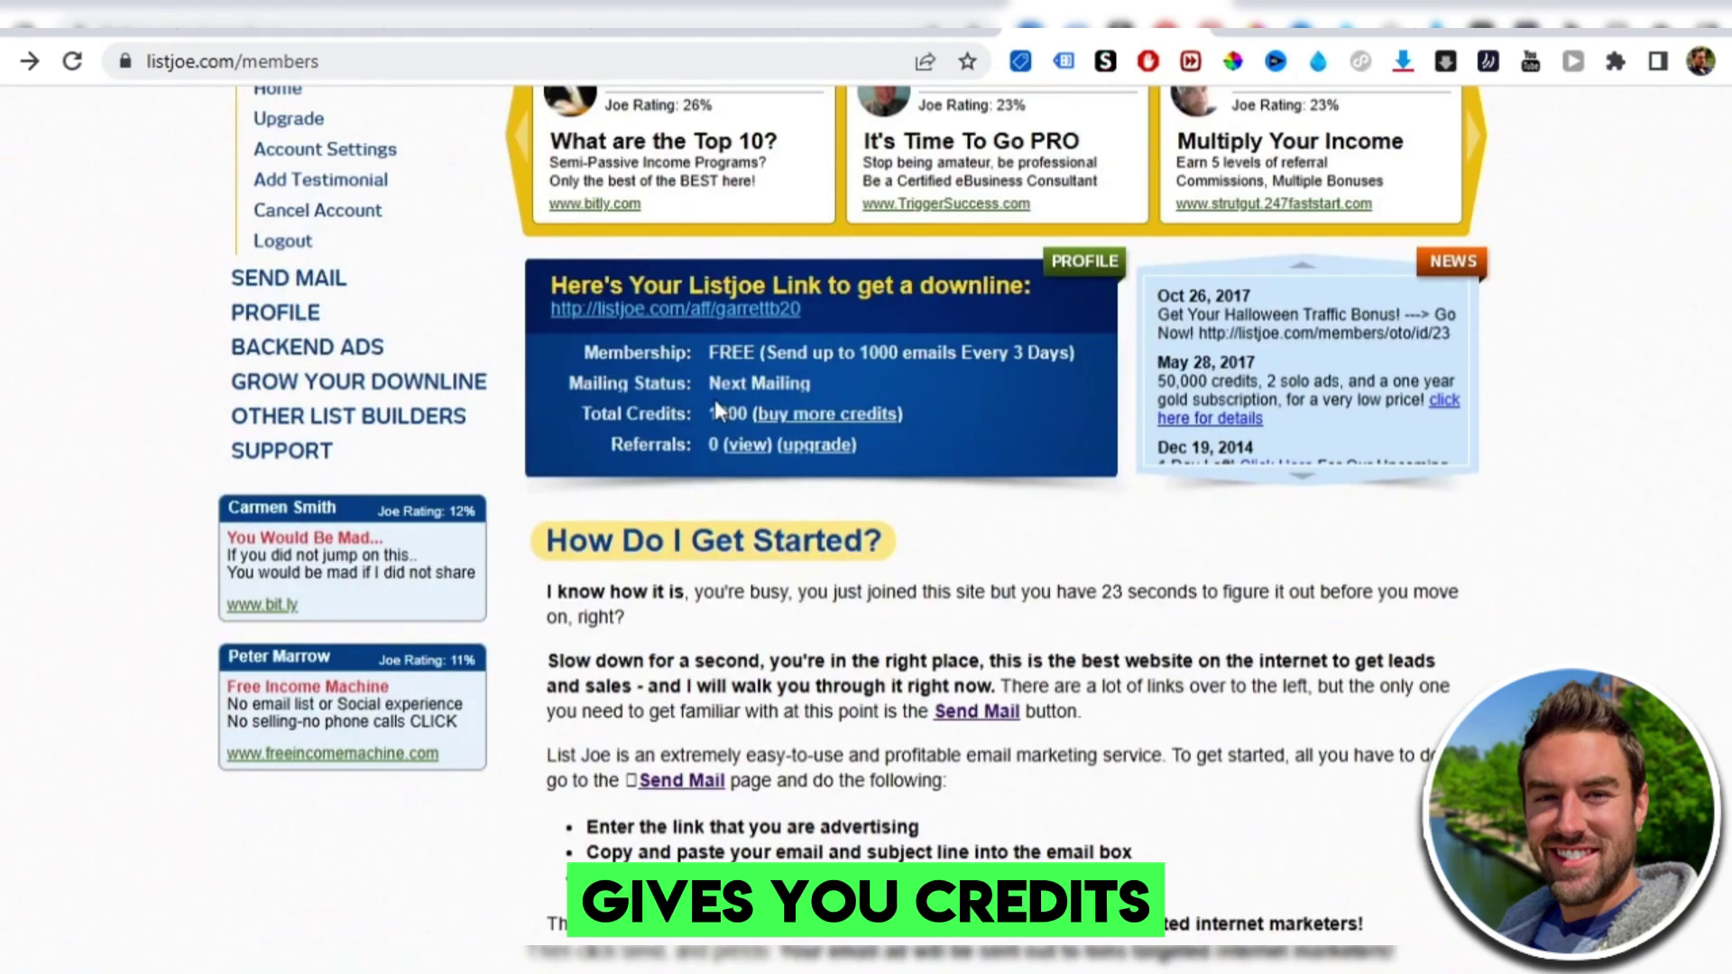
{"action": "scroll", "coordinate": [956, 423], "scroll_direction": "up", "scroll_amount": 2}
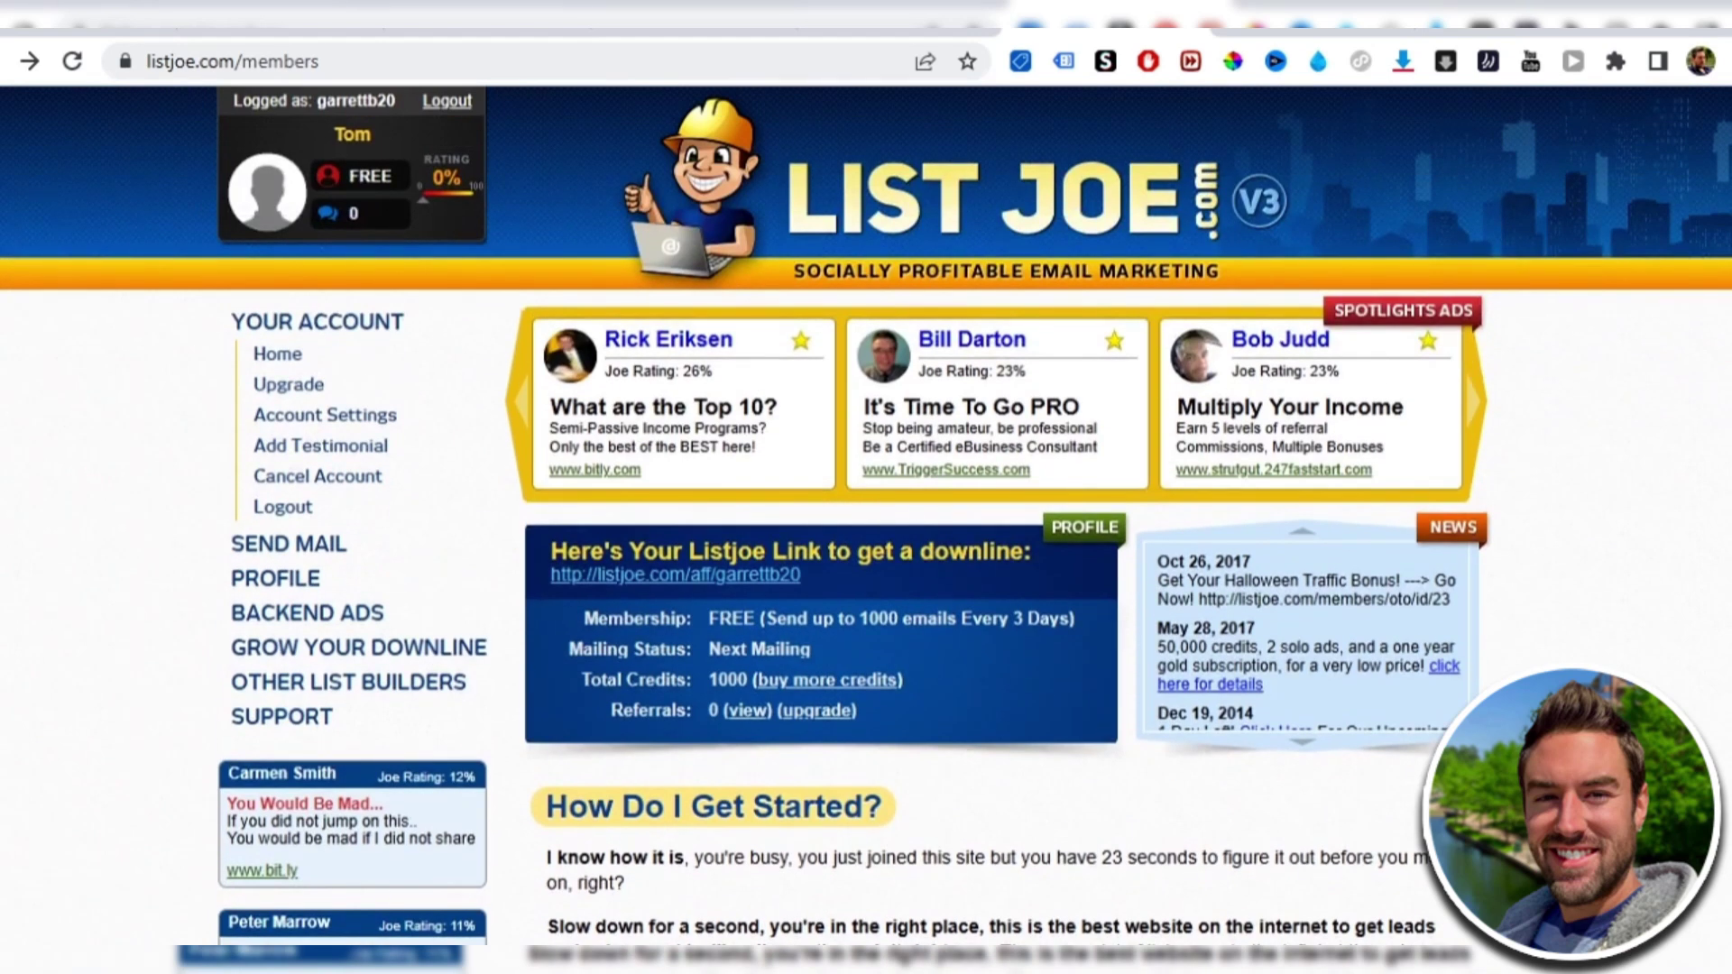
{"action": "scroll", "coordinate": [725, 461], "scroll_direction": "down", "scroll_amount": 1}
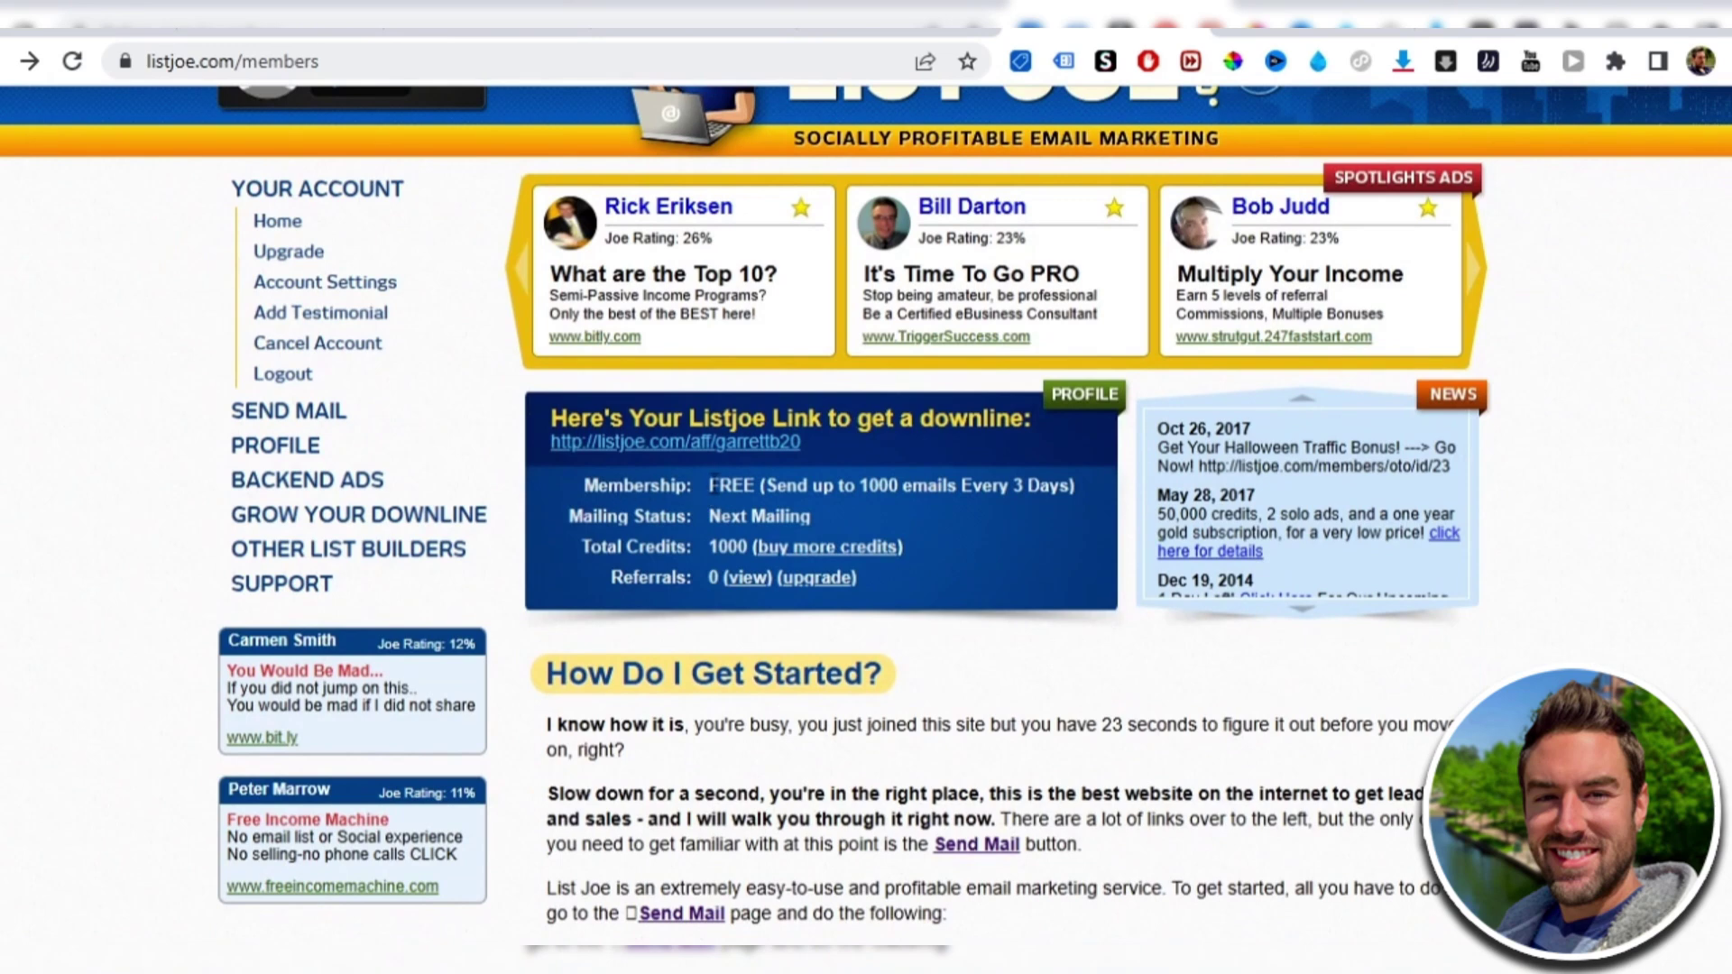
Highlight the free membership's sending limit and the 1000 total credits
{"action": "left_click_drag", "start_coordinate": [785, 487], "coordinate": [1035, 484]}
{"action": "left_click", "coordinate": [1018, 528]}
{"action": "scroll", "coordinate": [866, 527], "scroll_direction": "down", "scroll_amount": 1}
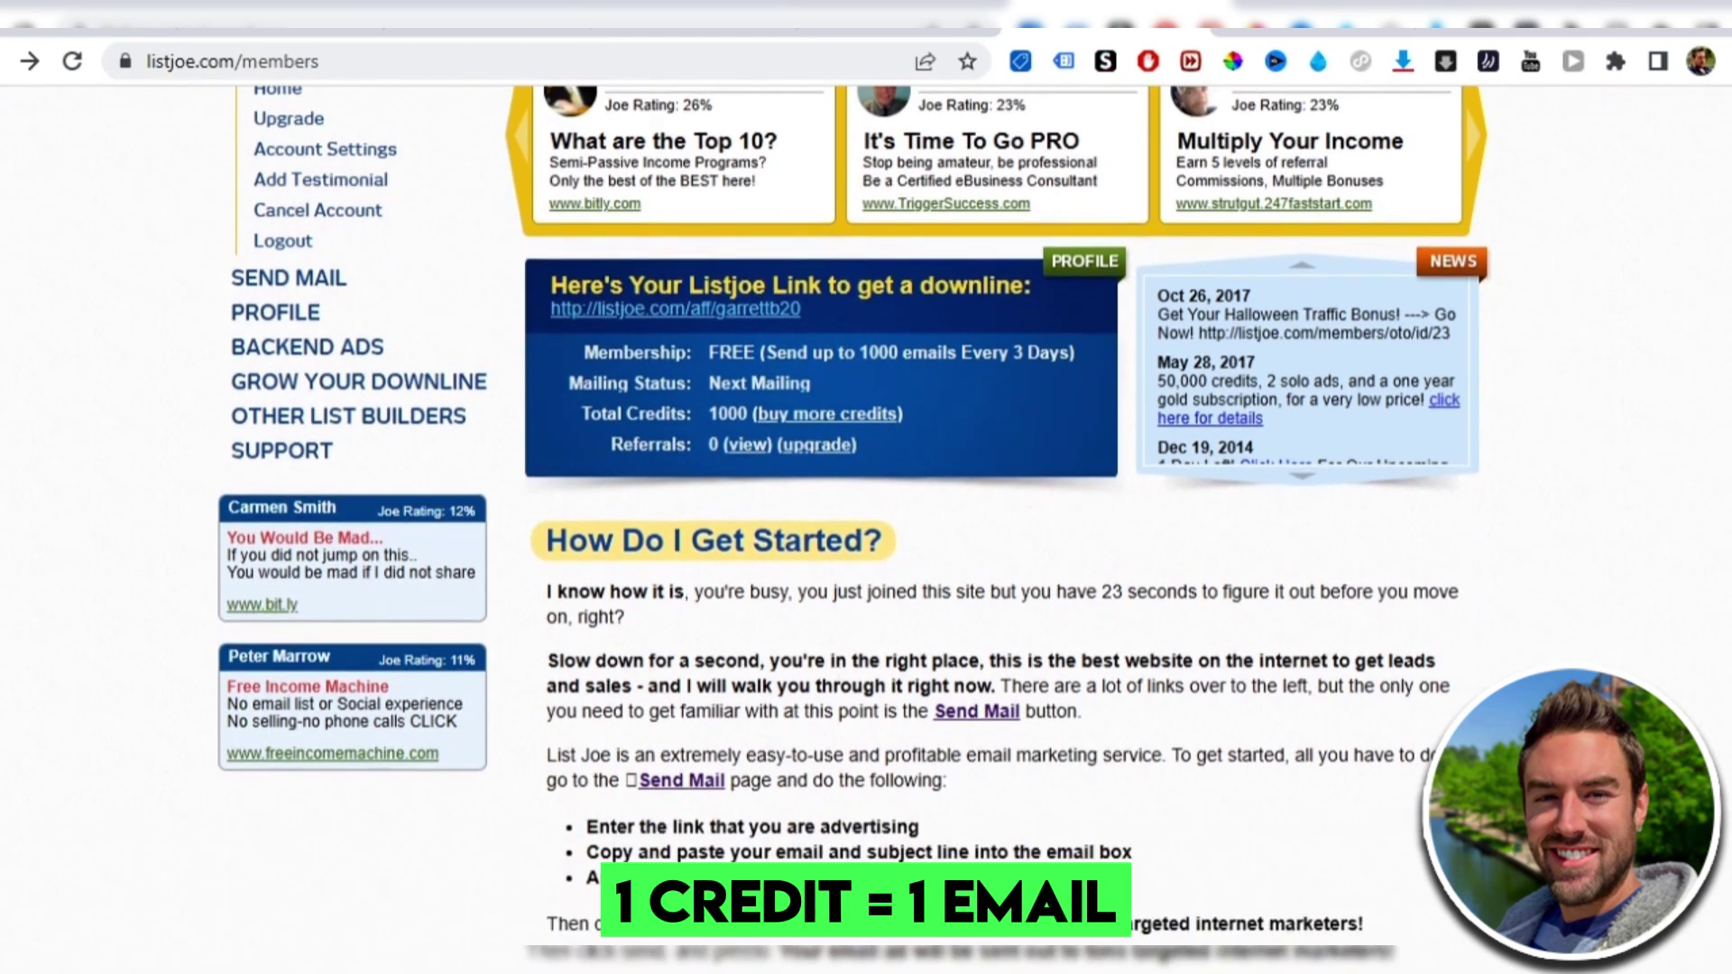
{"action": "scroll", "coordinate": [123, 471], "scroll_direction": "up", "scroll_amount": 1}
{"action": "left_click_drag", "start_coordinate": [709, 547], "coordinate": [745, 547]}
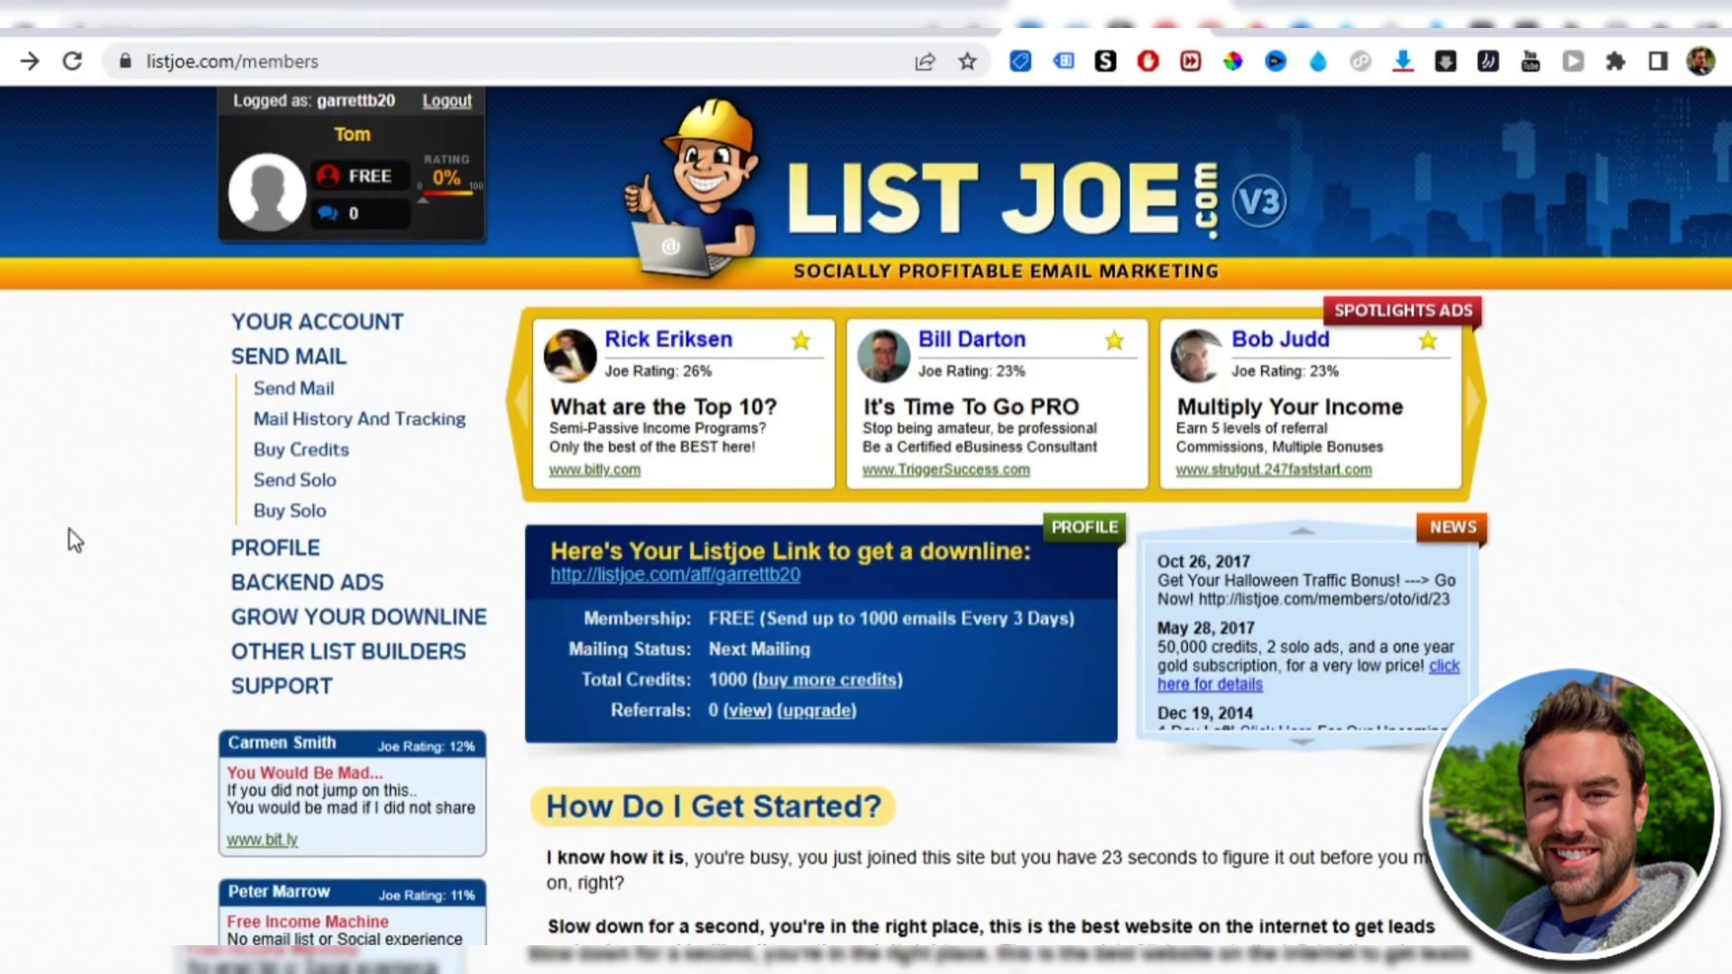
Open Send Mail and highlight the 'Url You Are Advertising' field label
{"action": "left_click", "coordinate": [272, 394]}
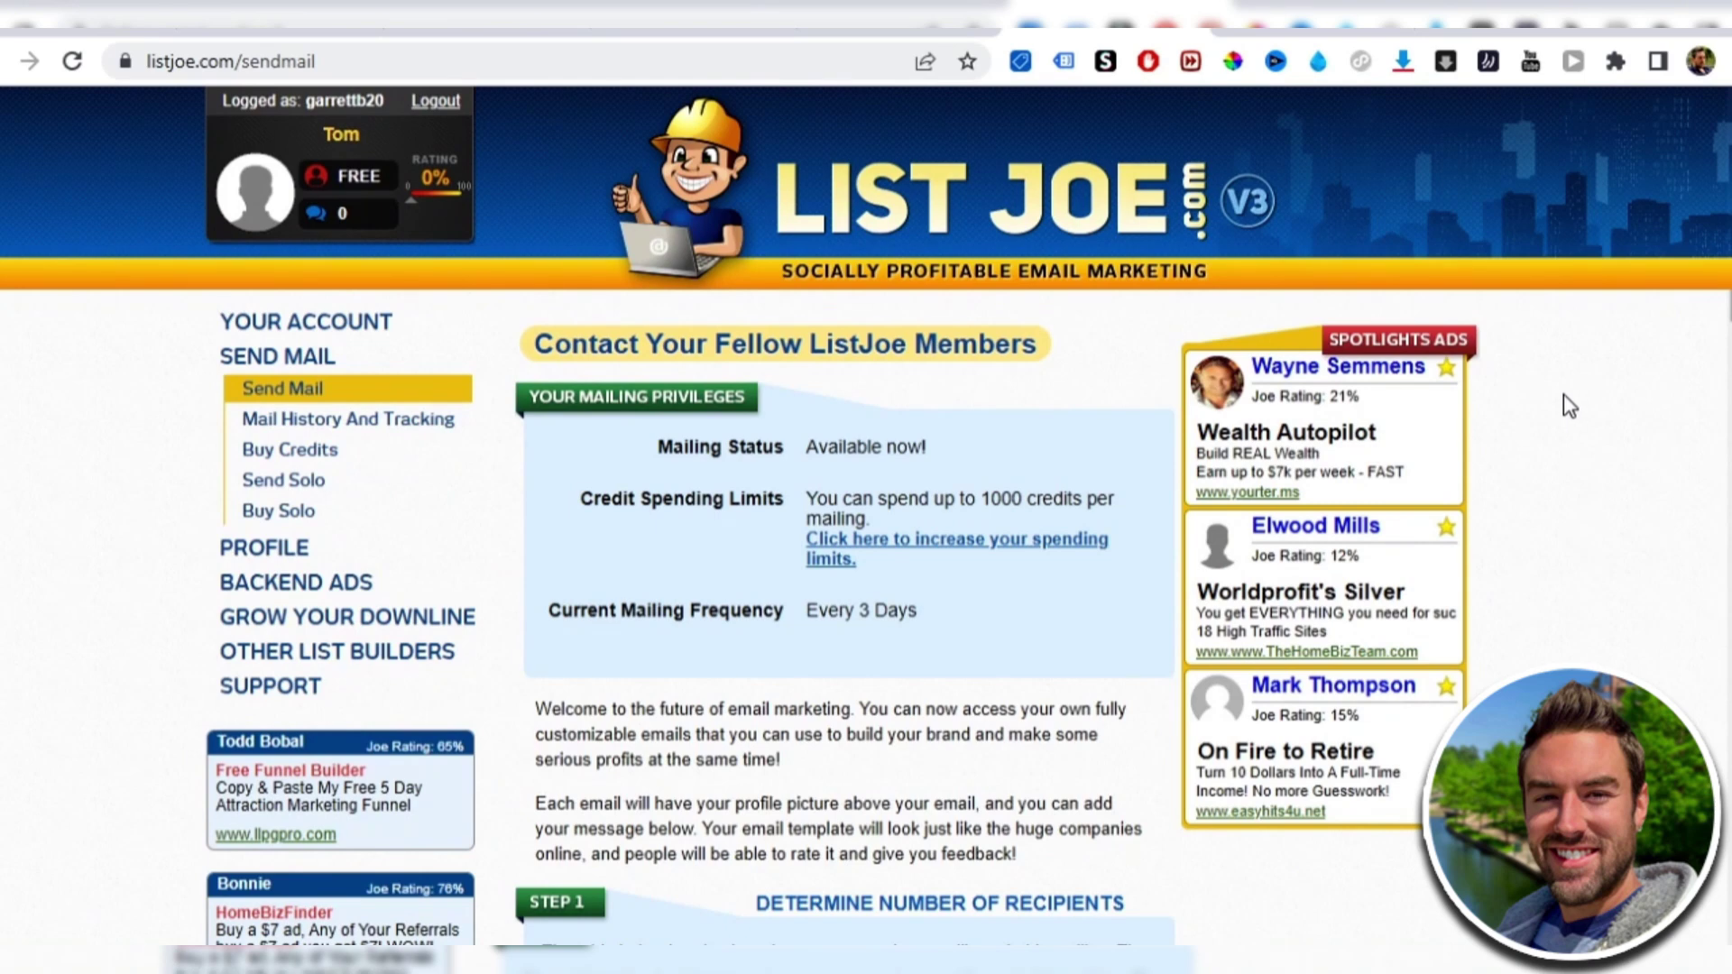
{"action": "scroll", "coordinate": [1563, 394], "scroll_direction": "down", "scroll_amount": 2}
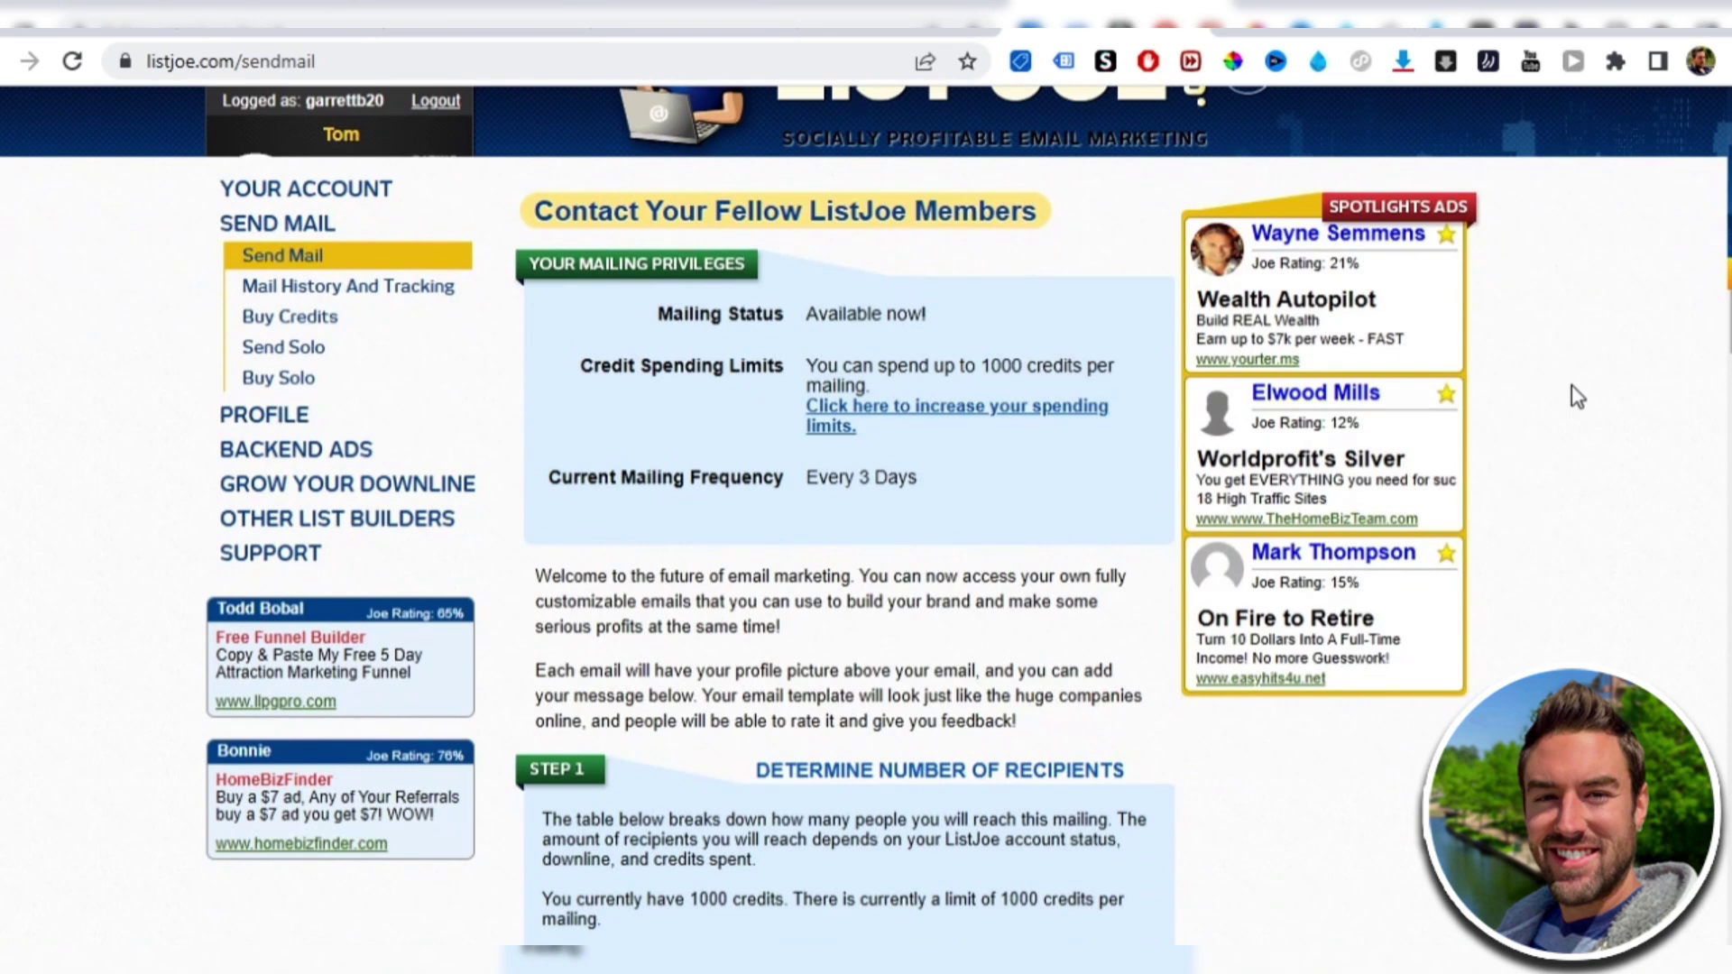
{"action": "scroll", "coordinate": [1571, 397], "scroll_direction": "down", "scroll_amount": 2}
{"action": "scroll", "coordinate": [1571, 397], "scroll_direction": "down", "scroll_amount": 3}
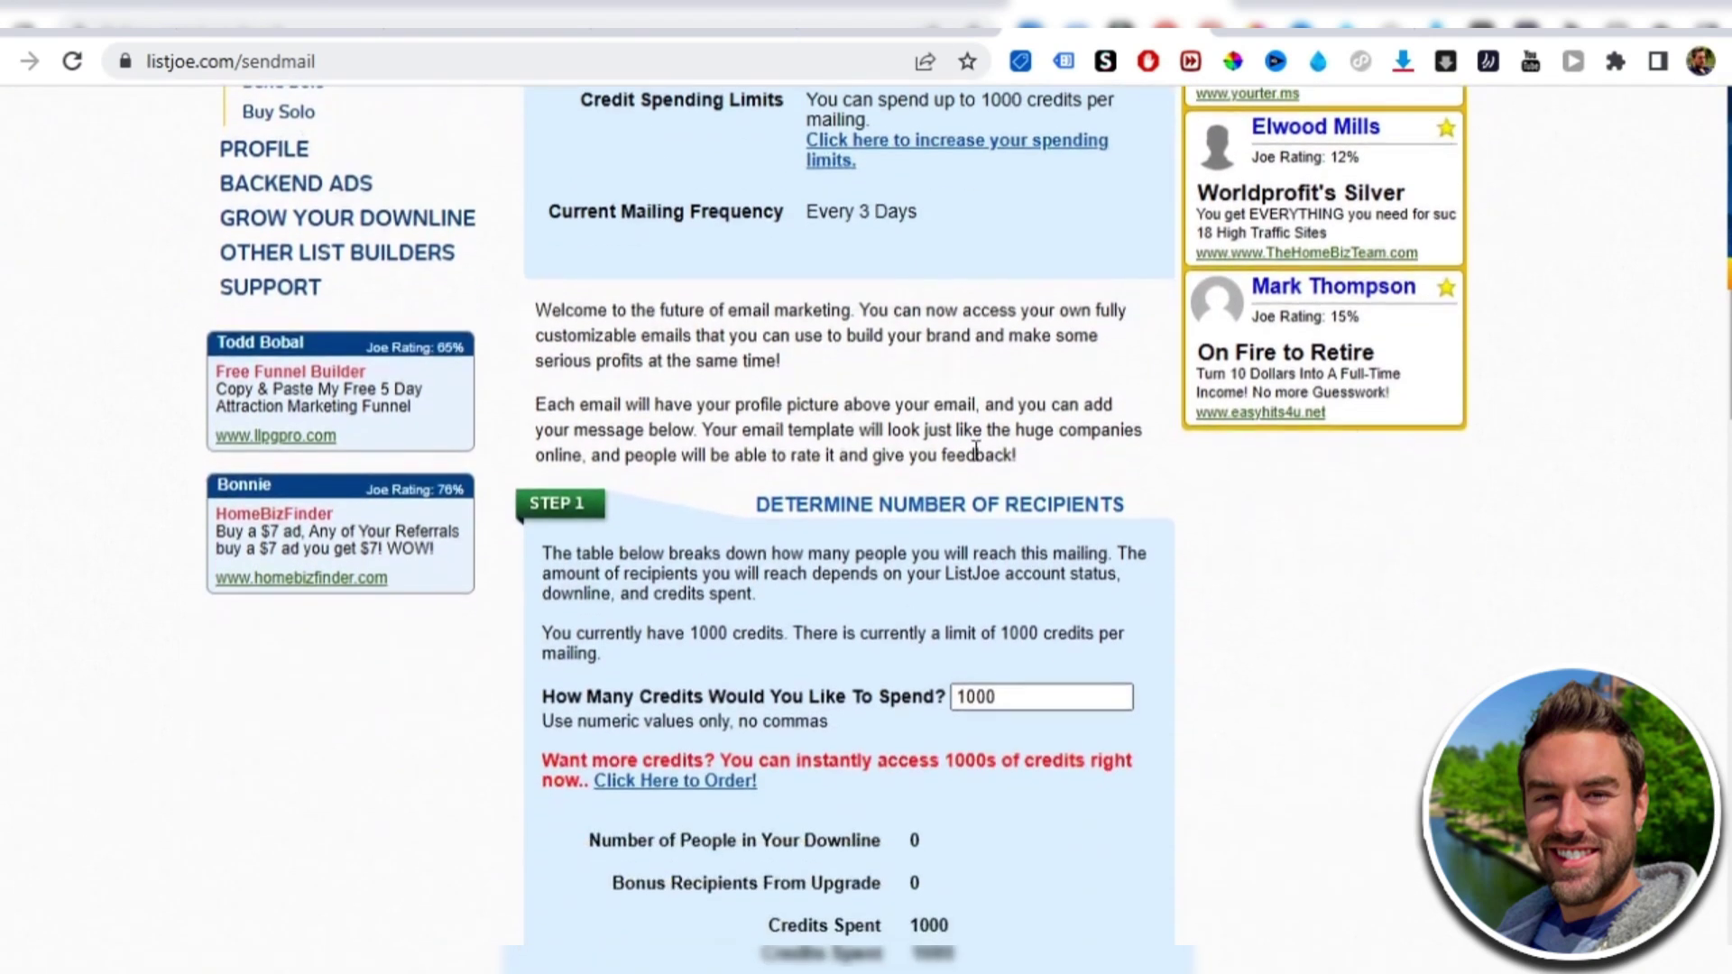
{"action": "scroll", "coordinate": [1310, 559], "scroll_direction": "down", "scroll_amount": 1}
{"action": "scroll", "coordinate": [1311, 560], "scroll_direction": "down", "scroll_amount": 1}
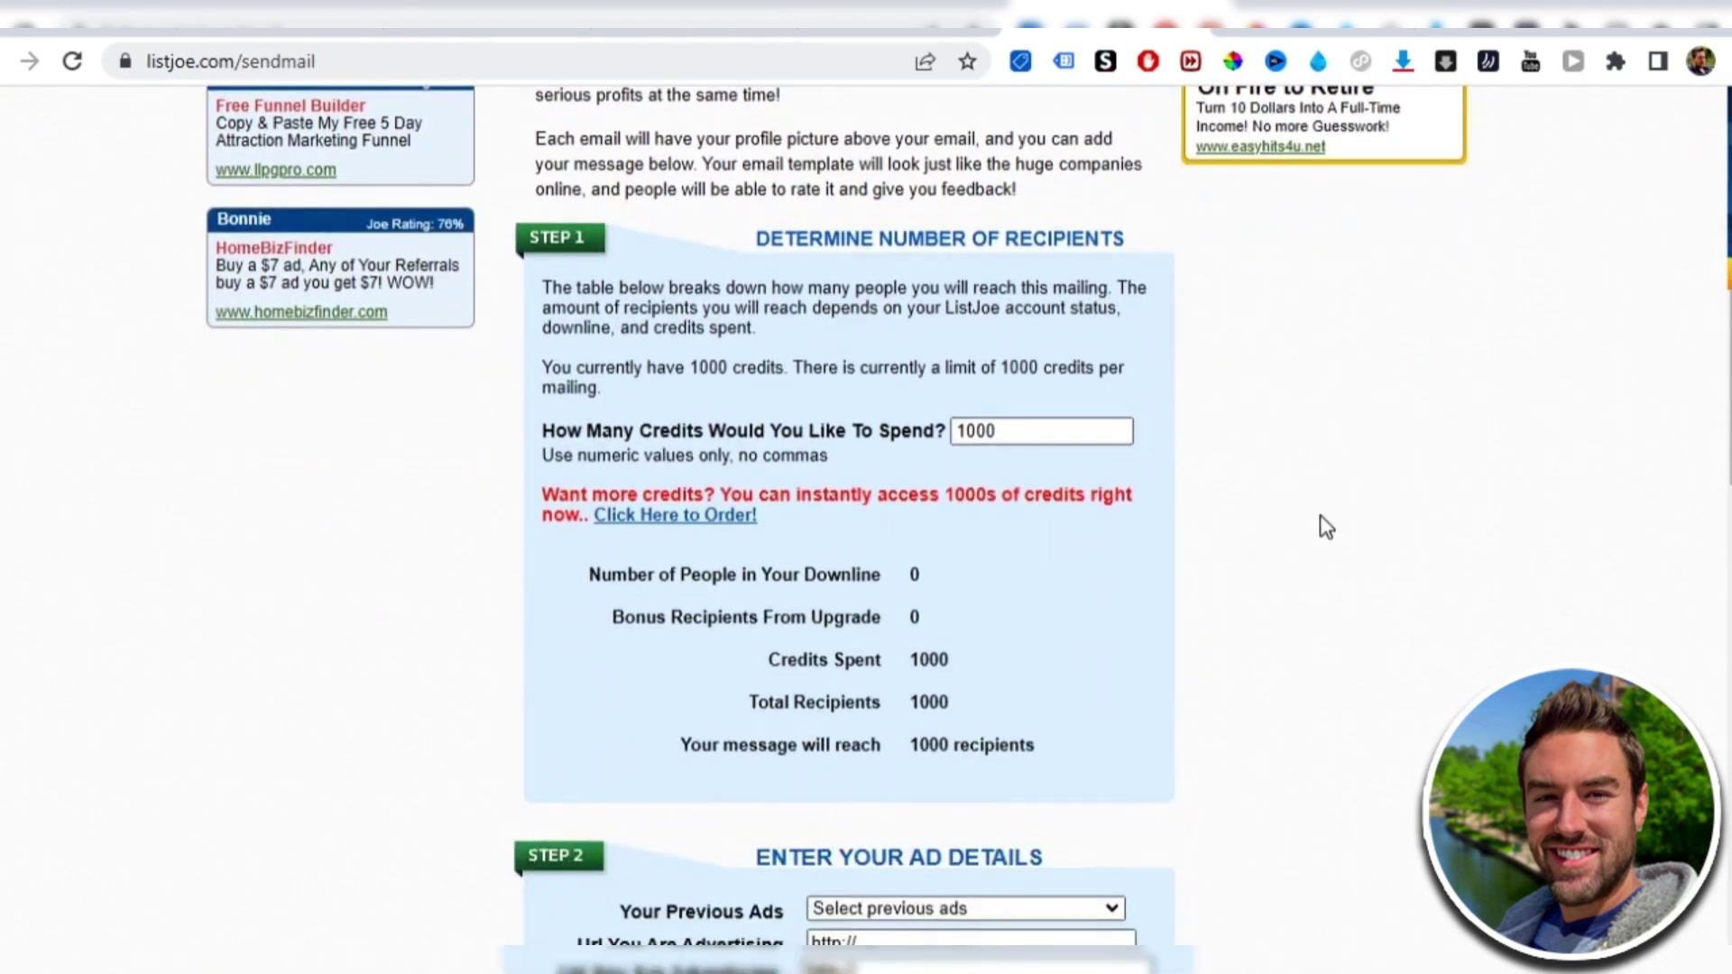
{"action": "scroll", "coordinate": [1327, 527], "scroll_direction": "down", "scroll_amount": 1}
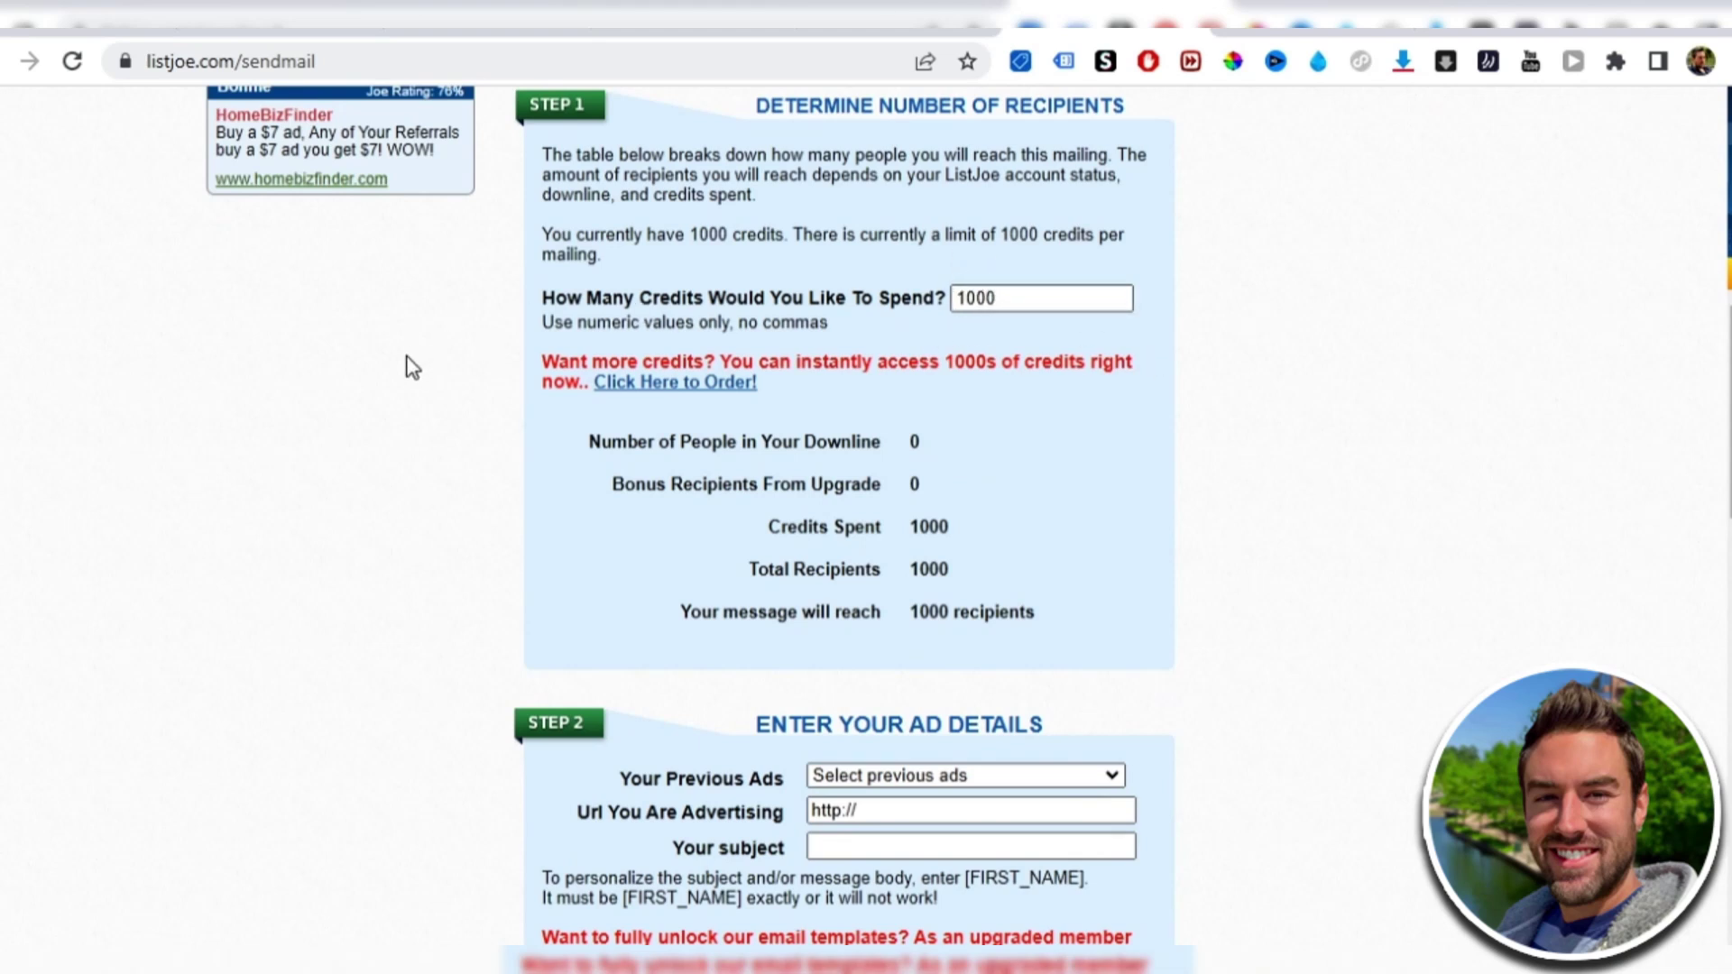
{"action": "scroll", "coordinate": [1288, 252], "scroll_direction": "down", "scroll_amount": 1}
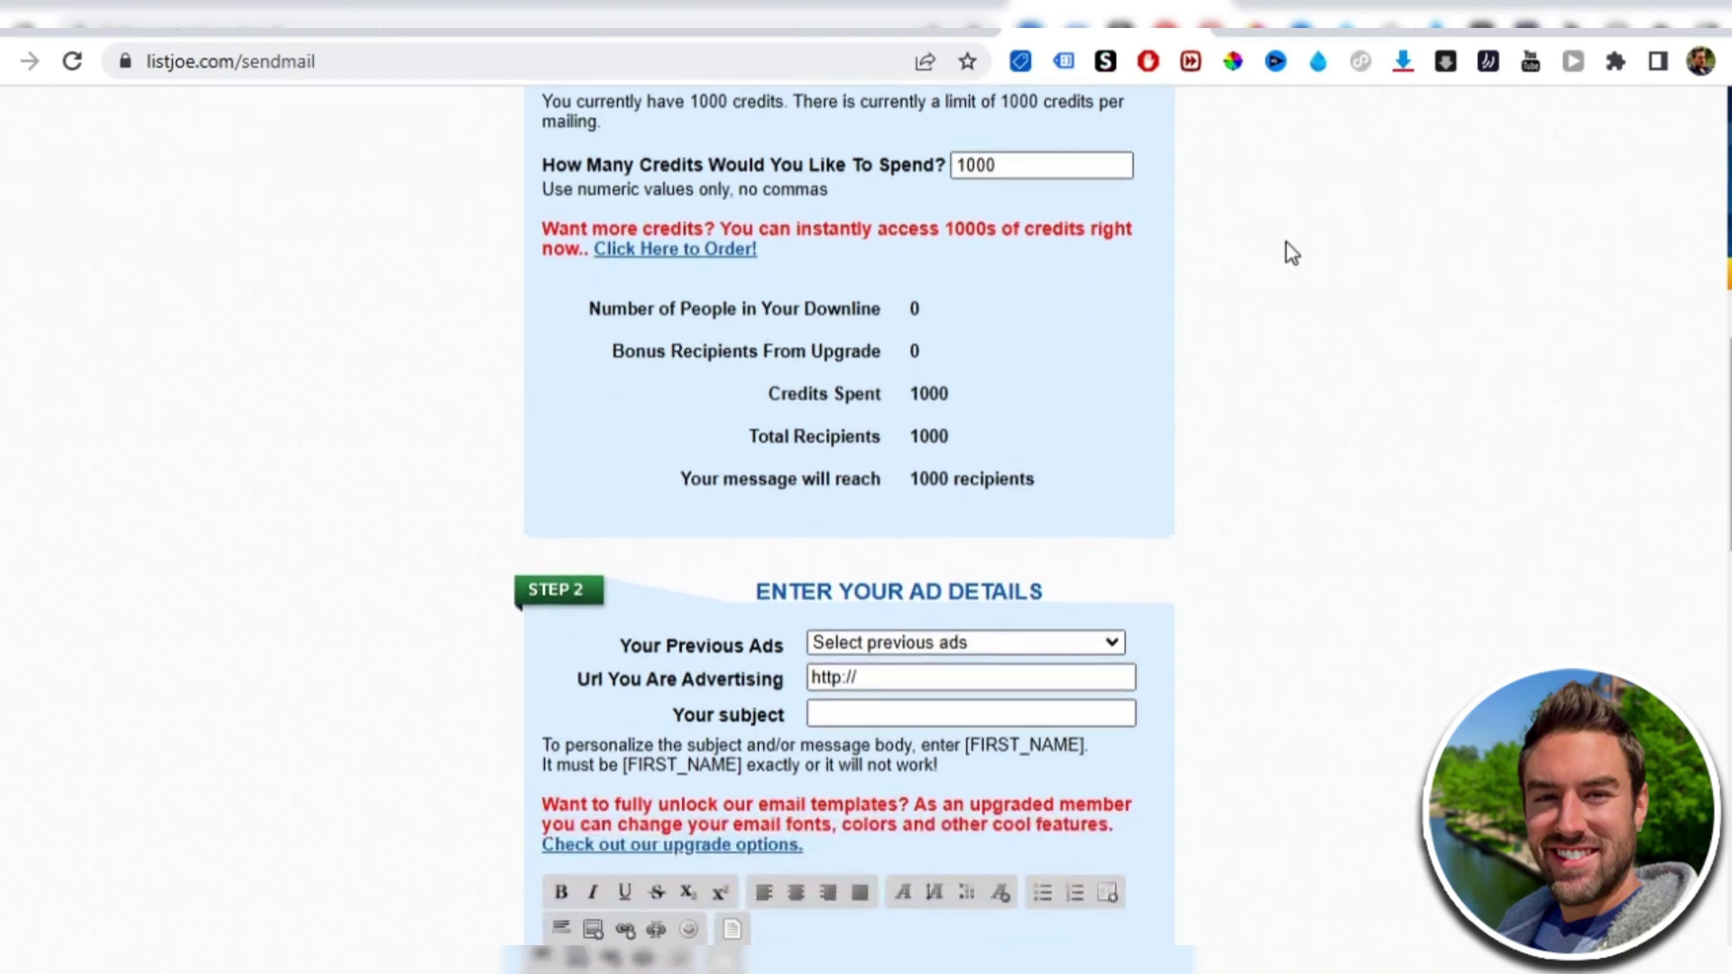
{"action": "scroll", "coordinate": [1293, 241], "scroll_direction": "down", "scroll_amount": 3}
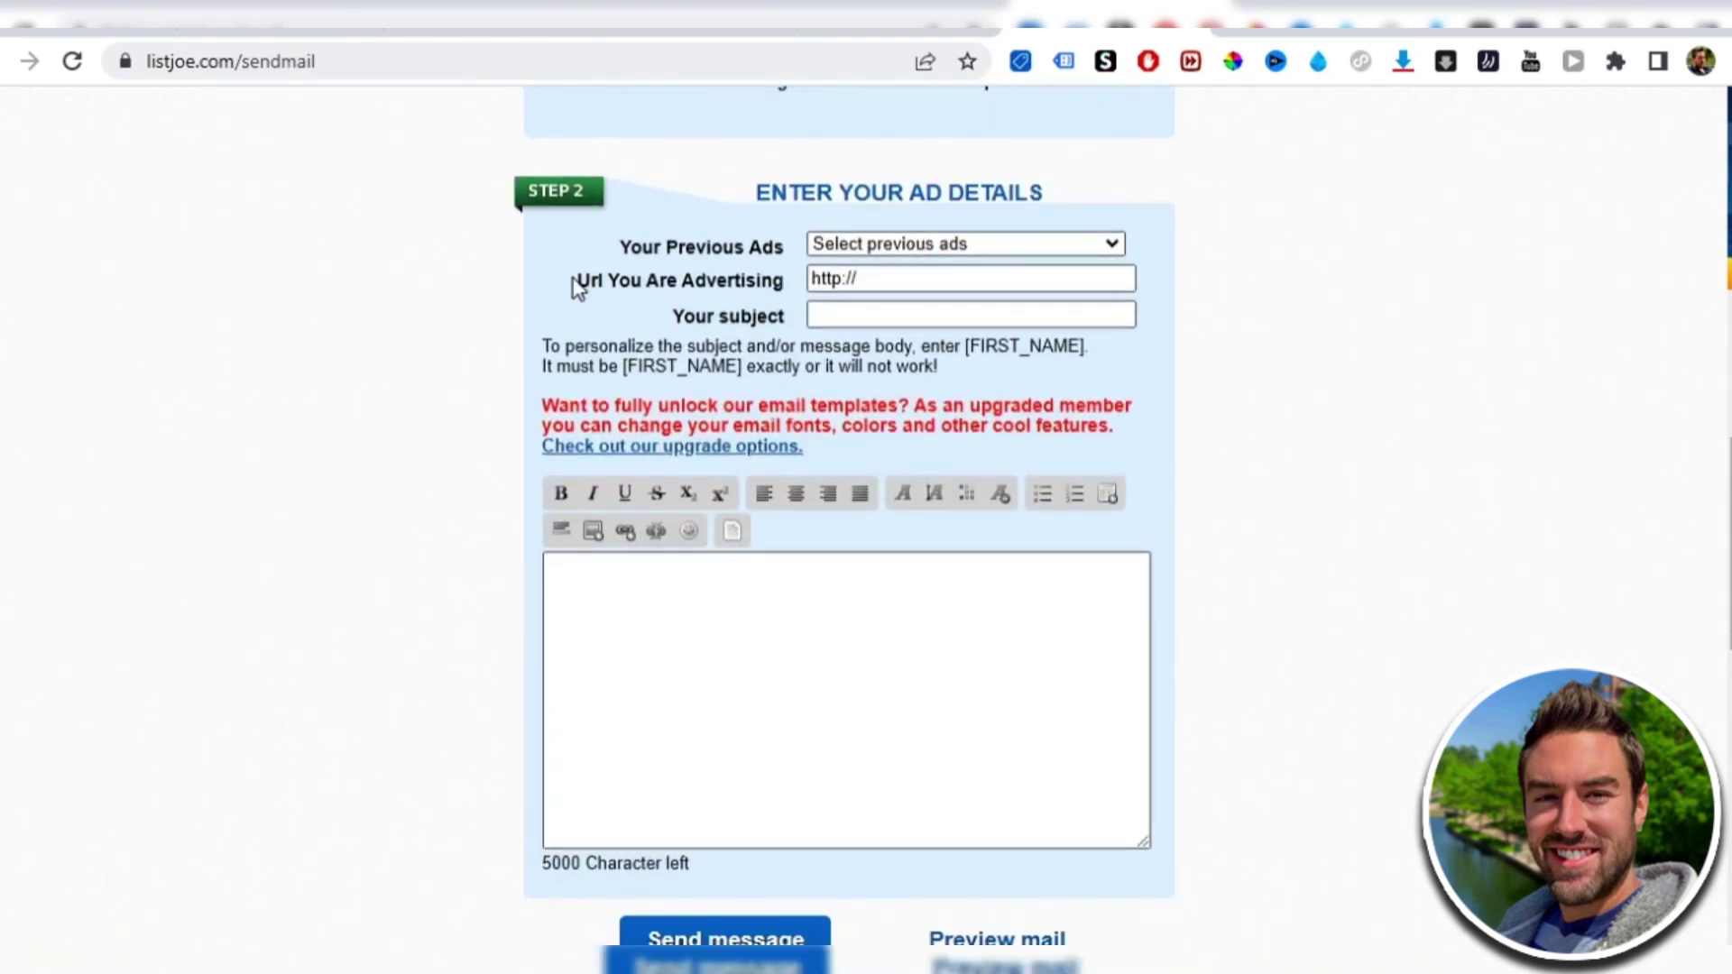
{"action": "left_click_drag", "start_coordinate": [580, 281], "coordinate": [782, 282]}
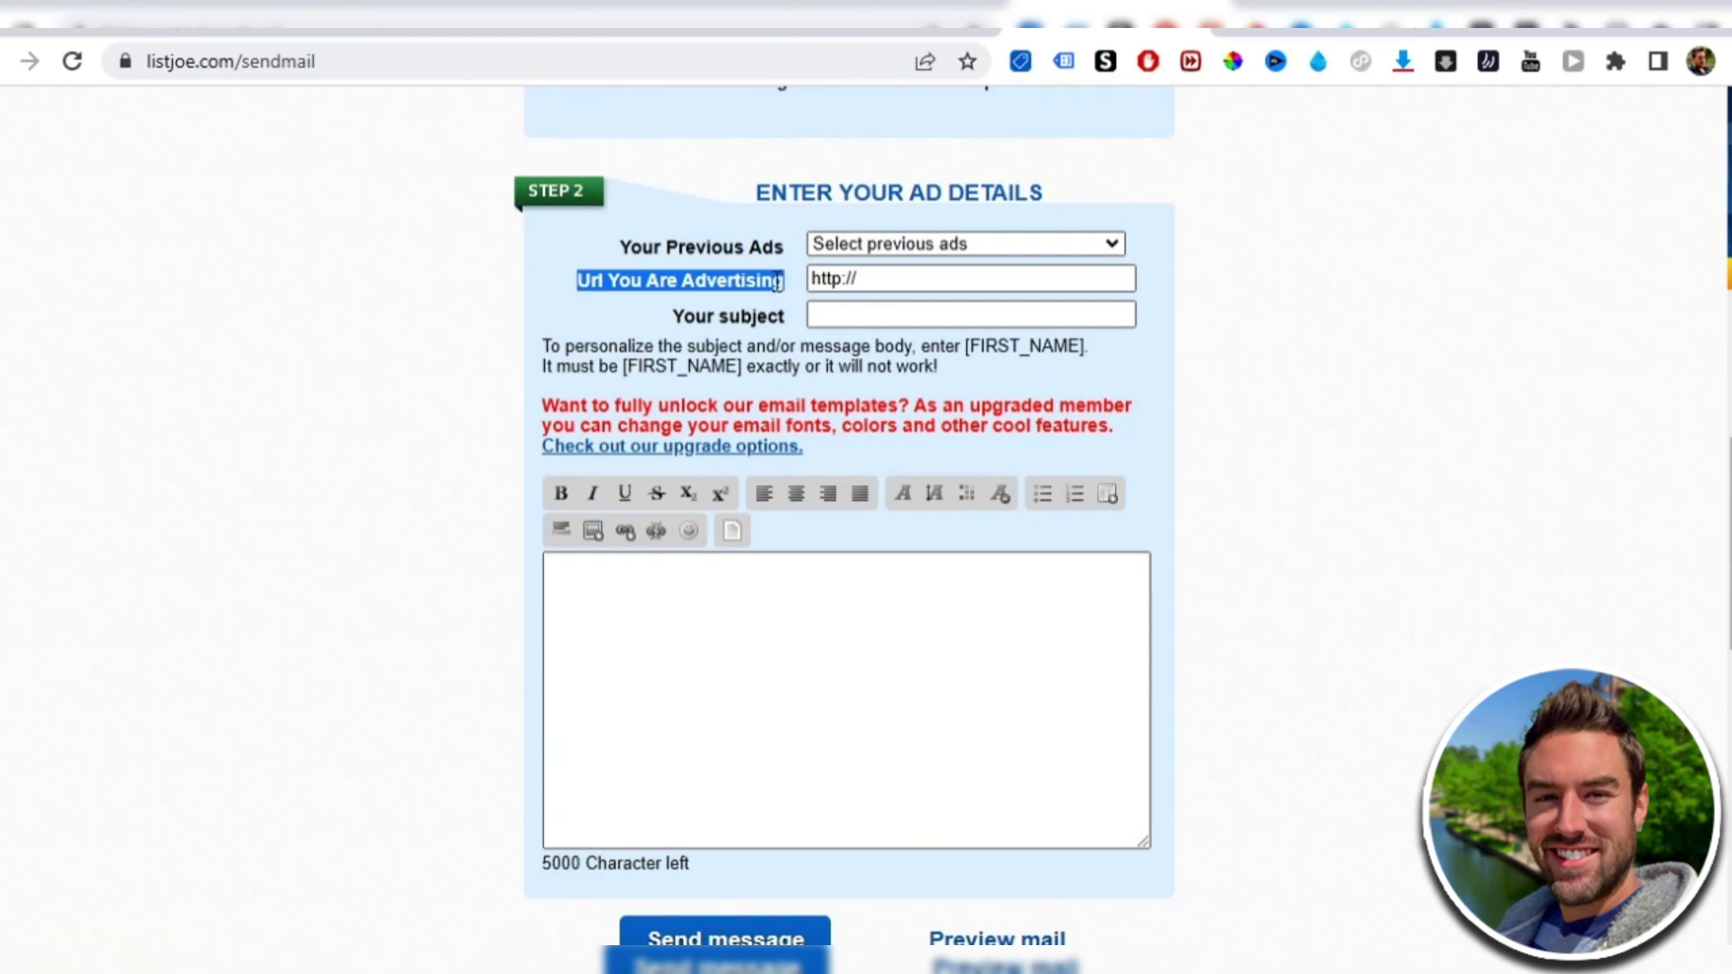
Bring up the saved note and copy the full HopLink line
{"action": "left_click", "coordinate": [898, 228]}
{"action": "key", "text": "alt+Tab"}
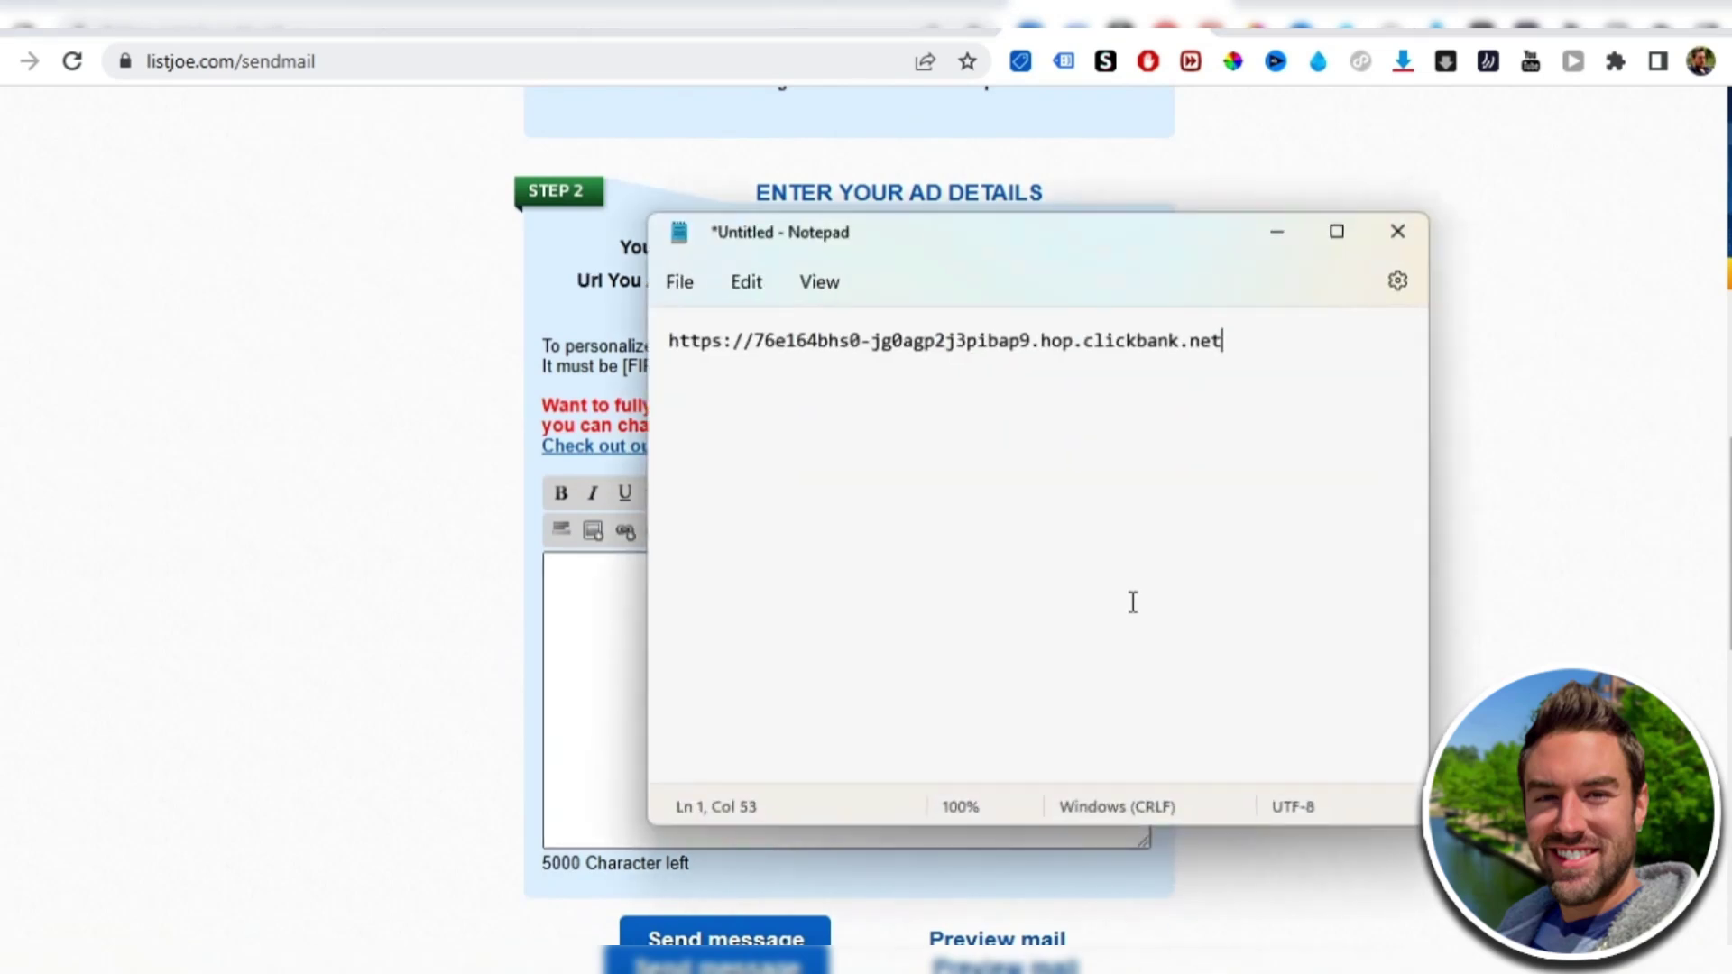
{"action": "triple_click", "coordinate": [800, 343]}
{"action": "right_click", "coordinate": [800, 345]}
{"action": "left_click", "coordinate": [905, 478]}
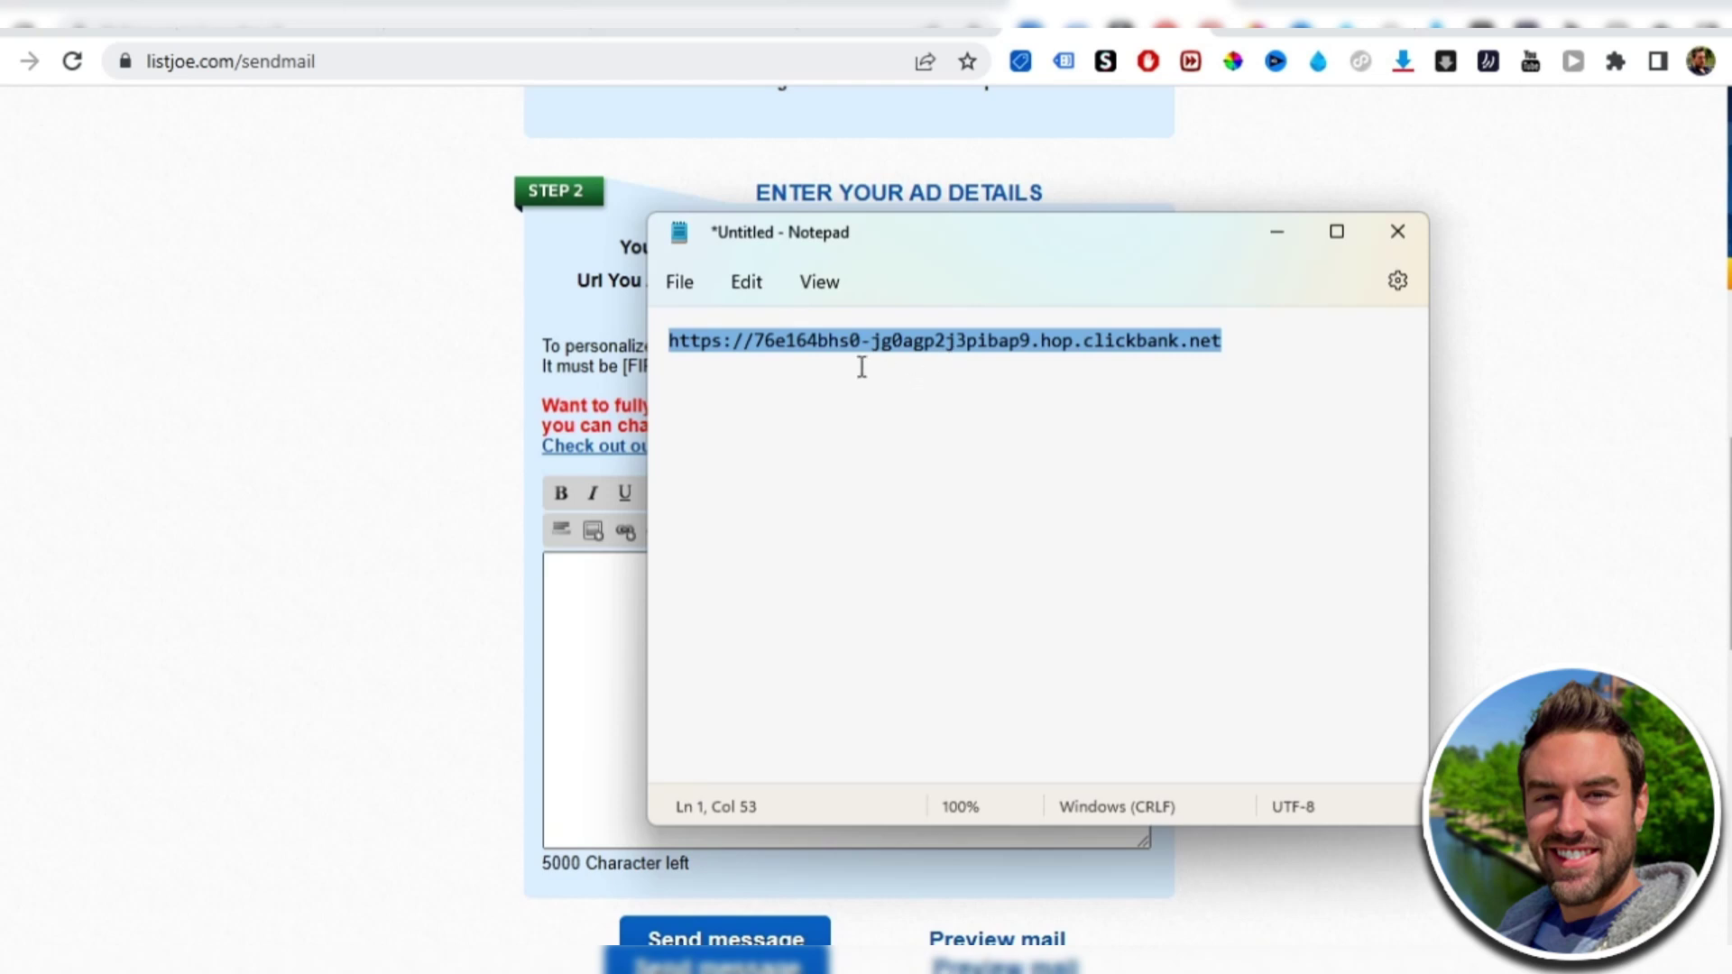
{"action": "right_click", "coordinate": [883, 349]}
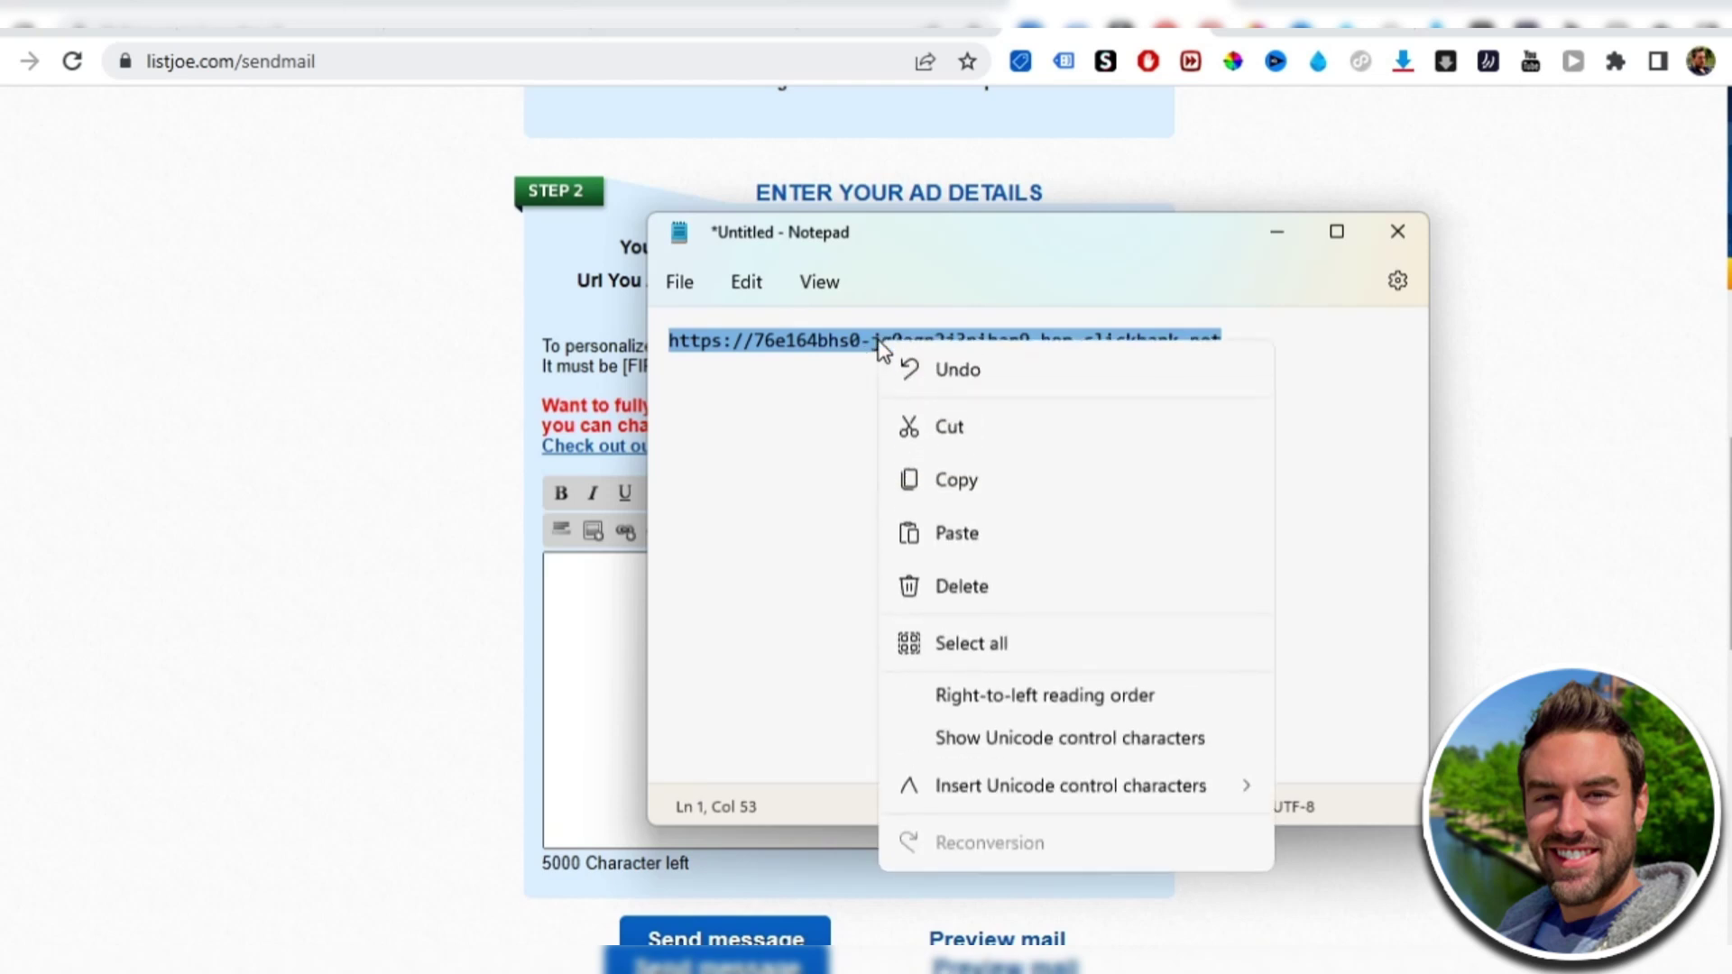
{"action": "left_click", "coordinate": [962, 480]}
{"action": "left_click", "coordinate": [1277, 232]}
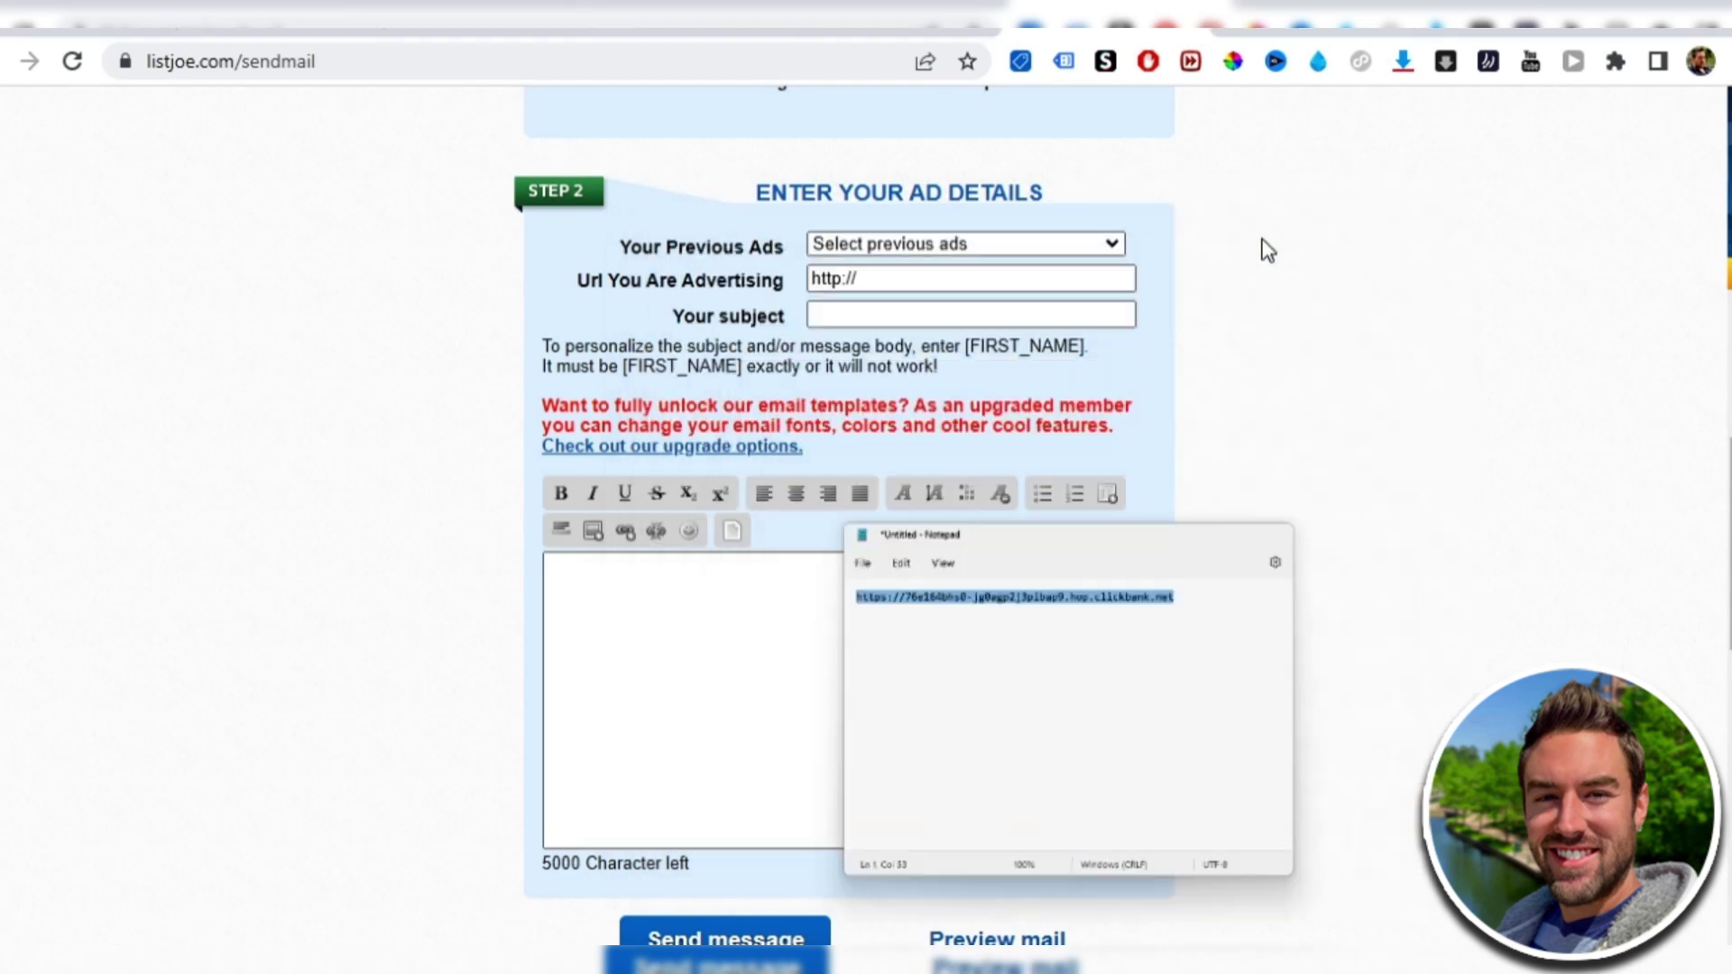
{"action": "triple_click", "coordinate": [827, 278]}
{"action": "right_click", "coordinate": [823, 281]}
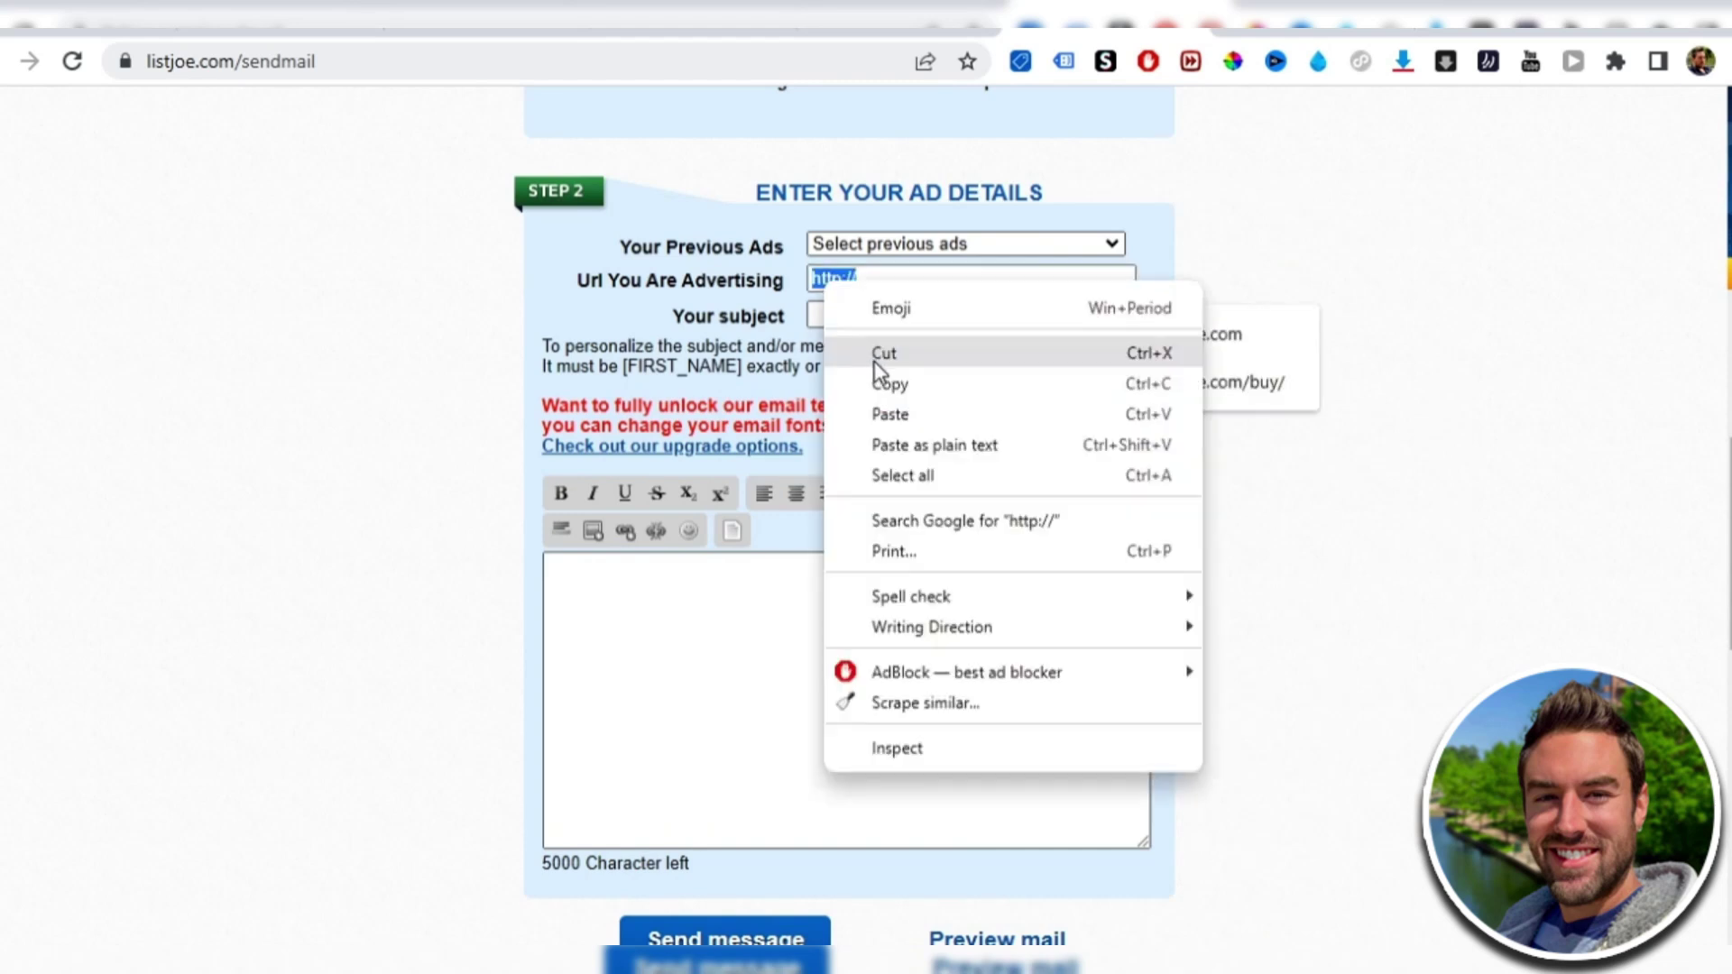
{"action": "left_click", "coordinate": [890, 417]}
{"action": "left_click", "coordinate": [1356, 318]}
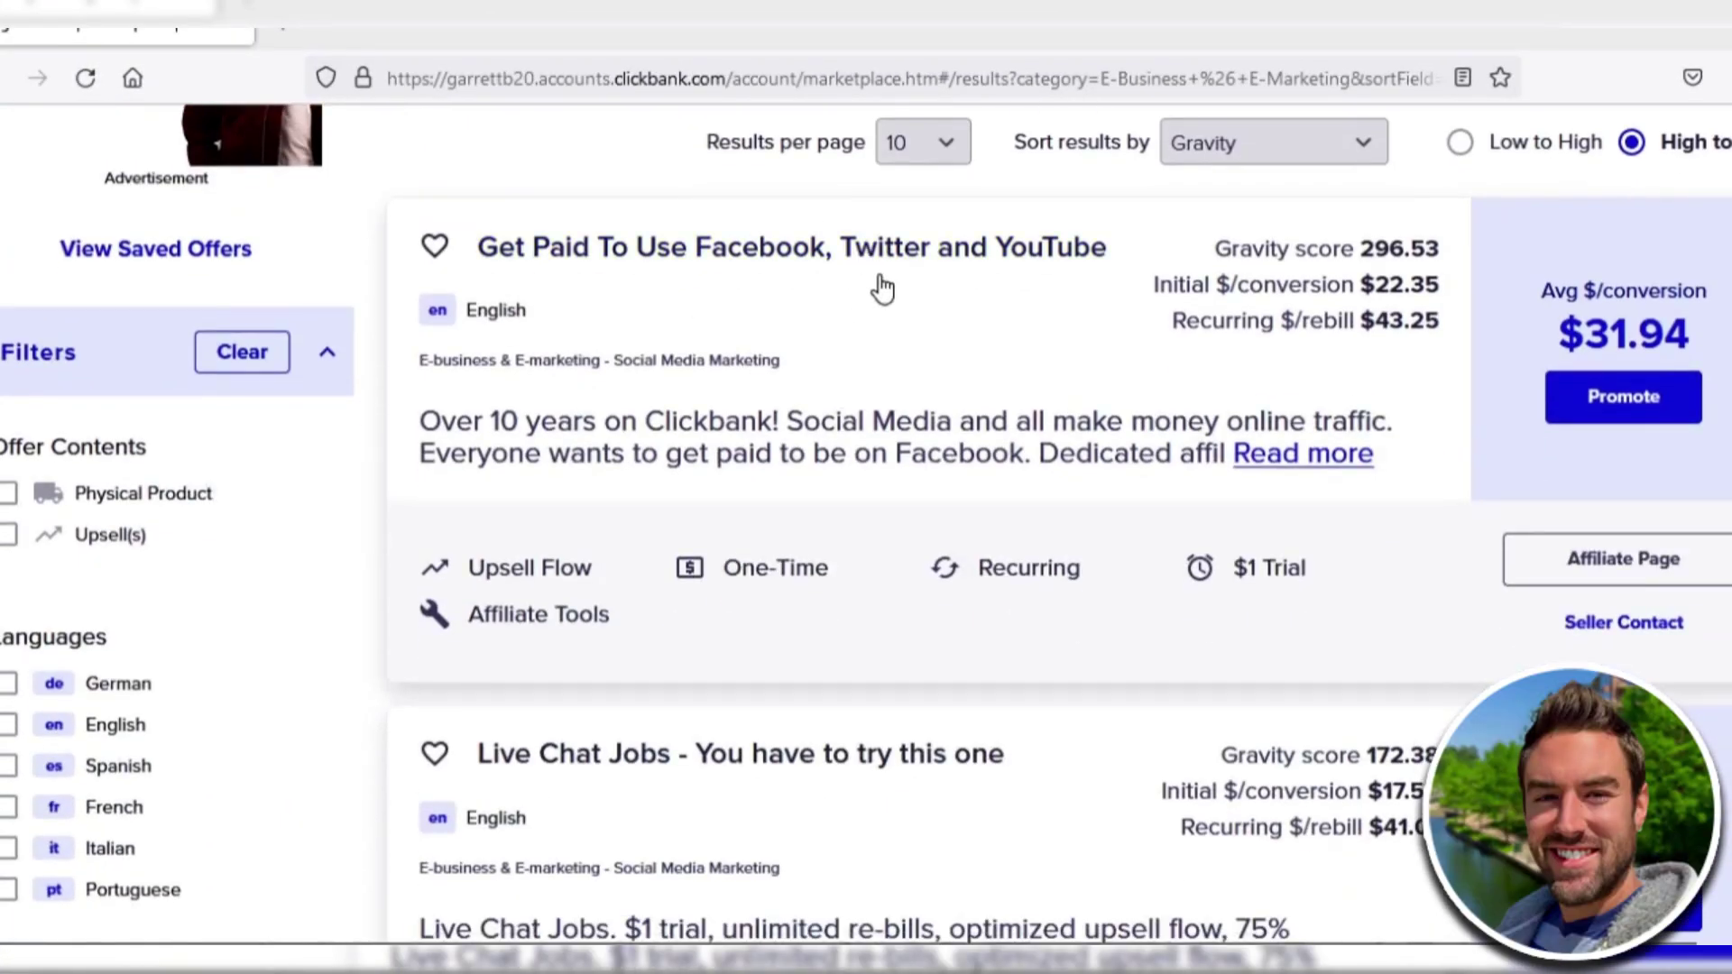
{"action": "scroll", "coordinate": [866, 305], "scroll_direction": "down", "scroll_amount": 2}
{"action": "scroll", "coordinate": [975, 534], "scroll_direction": "up", "scroll_amount": 2}
Open the Facebook, Twitter and YouTube offer's affiliate page in a new tab and switch to it
{"action": "right_click", "coordinate": [1621, 562]}
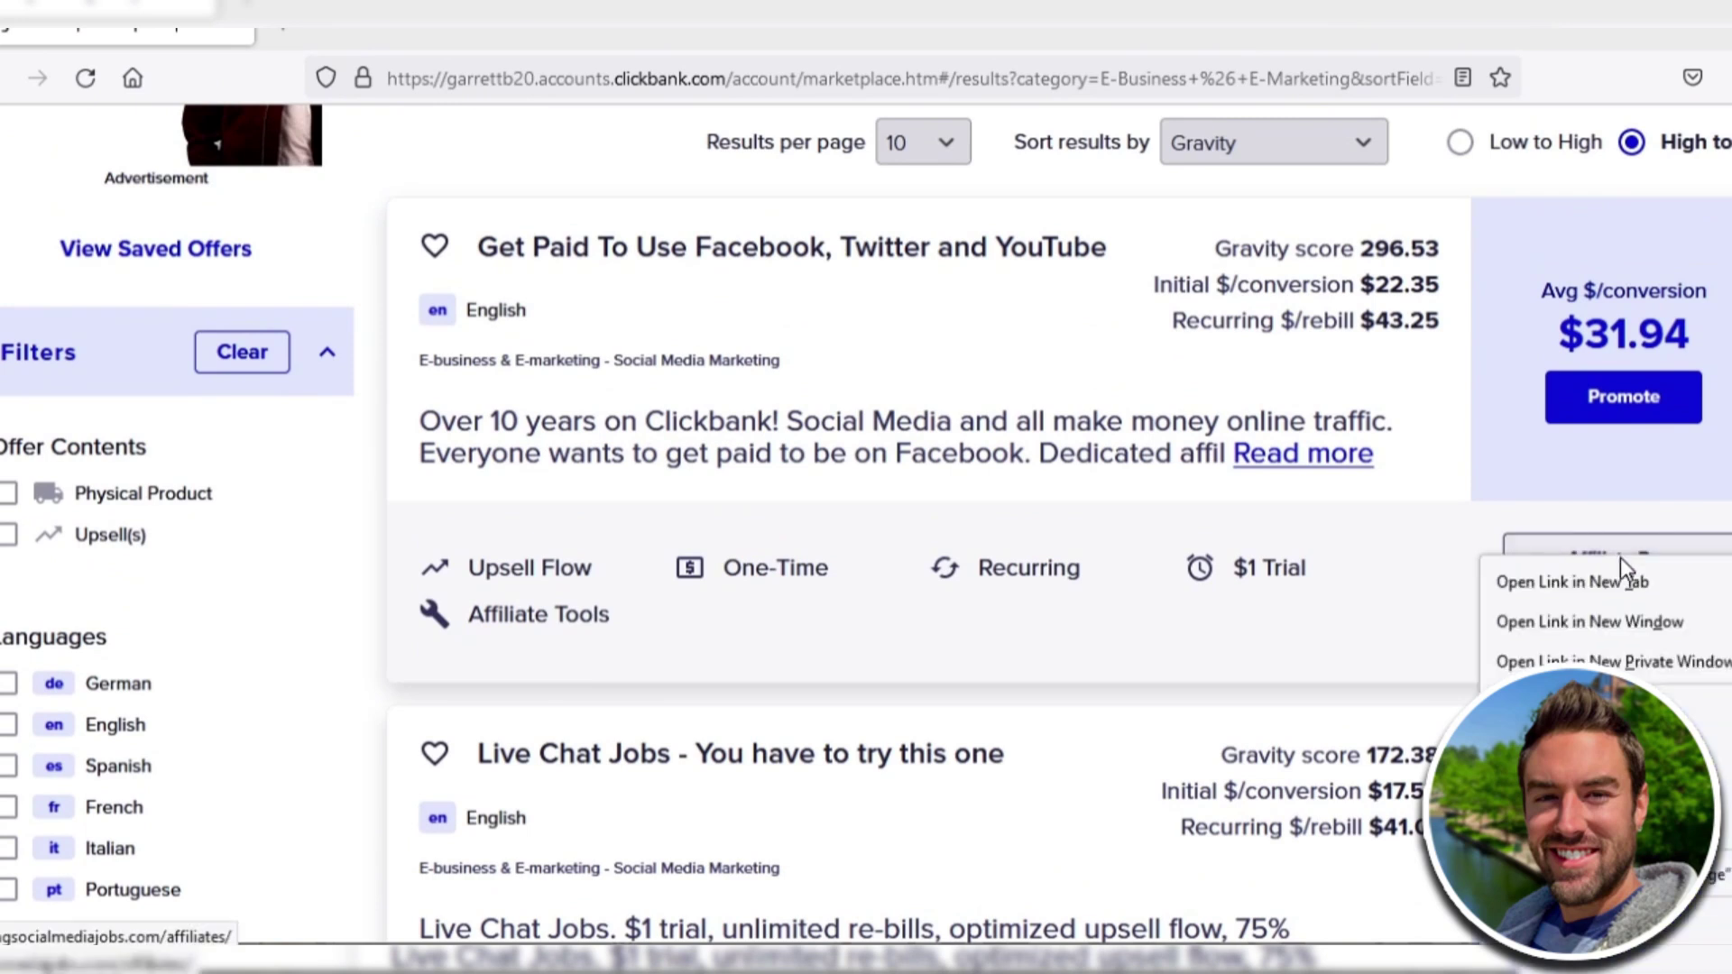
{"action": "left_click", "coordinate": [1502, 584]}
{"action": "left_click", "coordinate": [406, 26]}
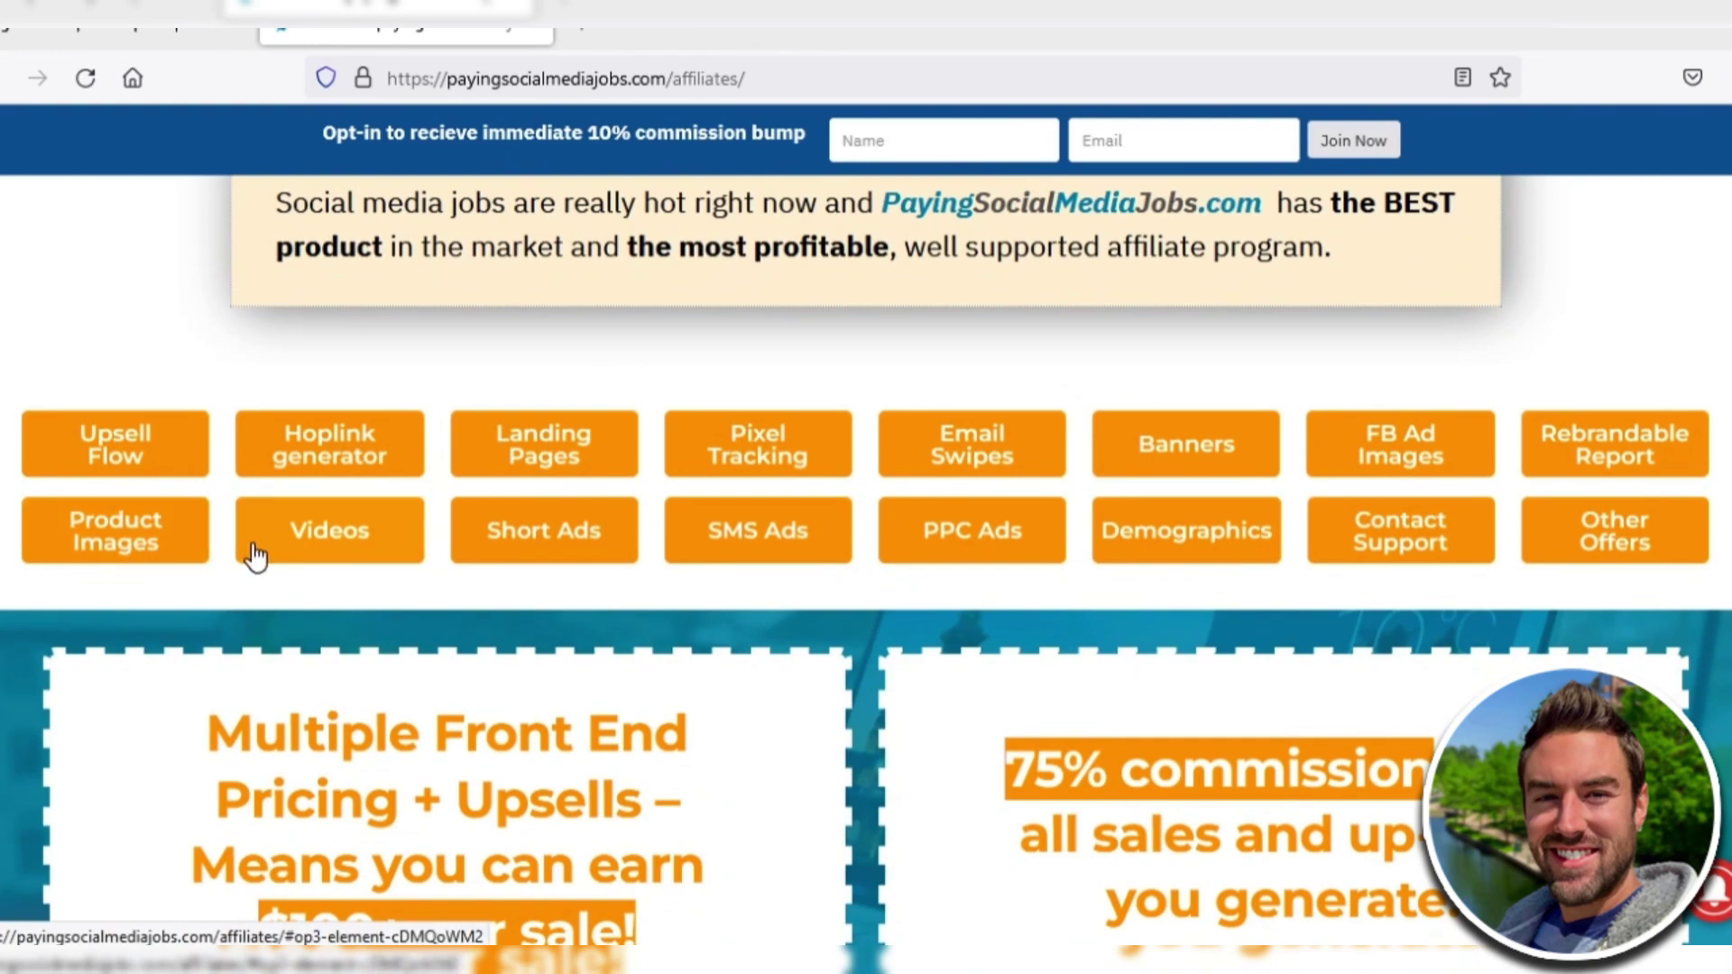
{"action": "scroll", "coordinate": [495, 542], "scroll_direction": "up", "scroll_amount": 2}
{"action": "scroll", "coordinate": [498, 541], "scroll_direction": "down", "scroll_amount": 1}
{"action": "scroll", "coordinate": [499, 541], "scroll_direction": "down", "scroll_amount": 2}
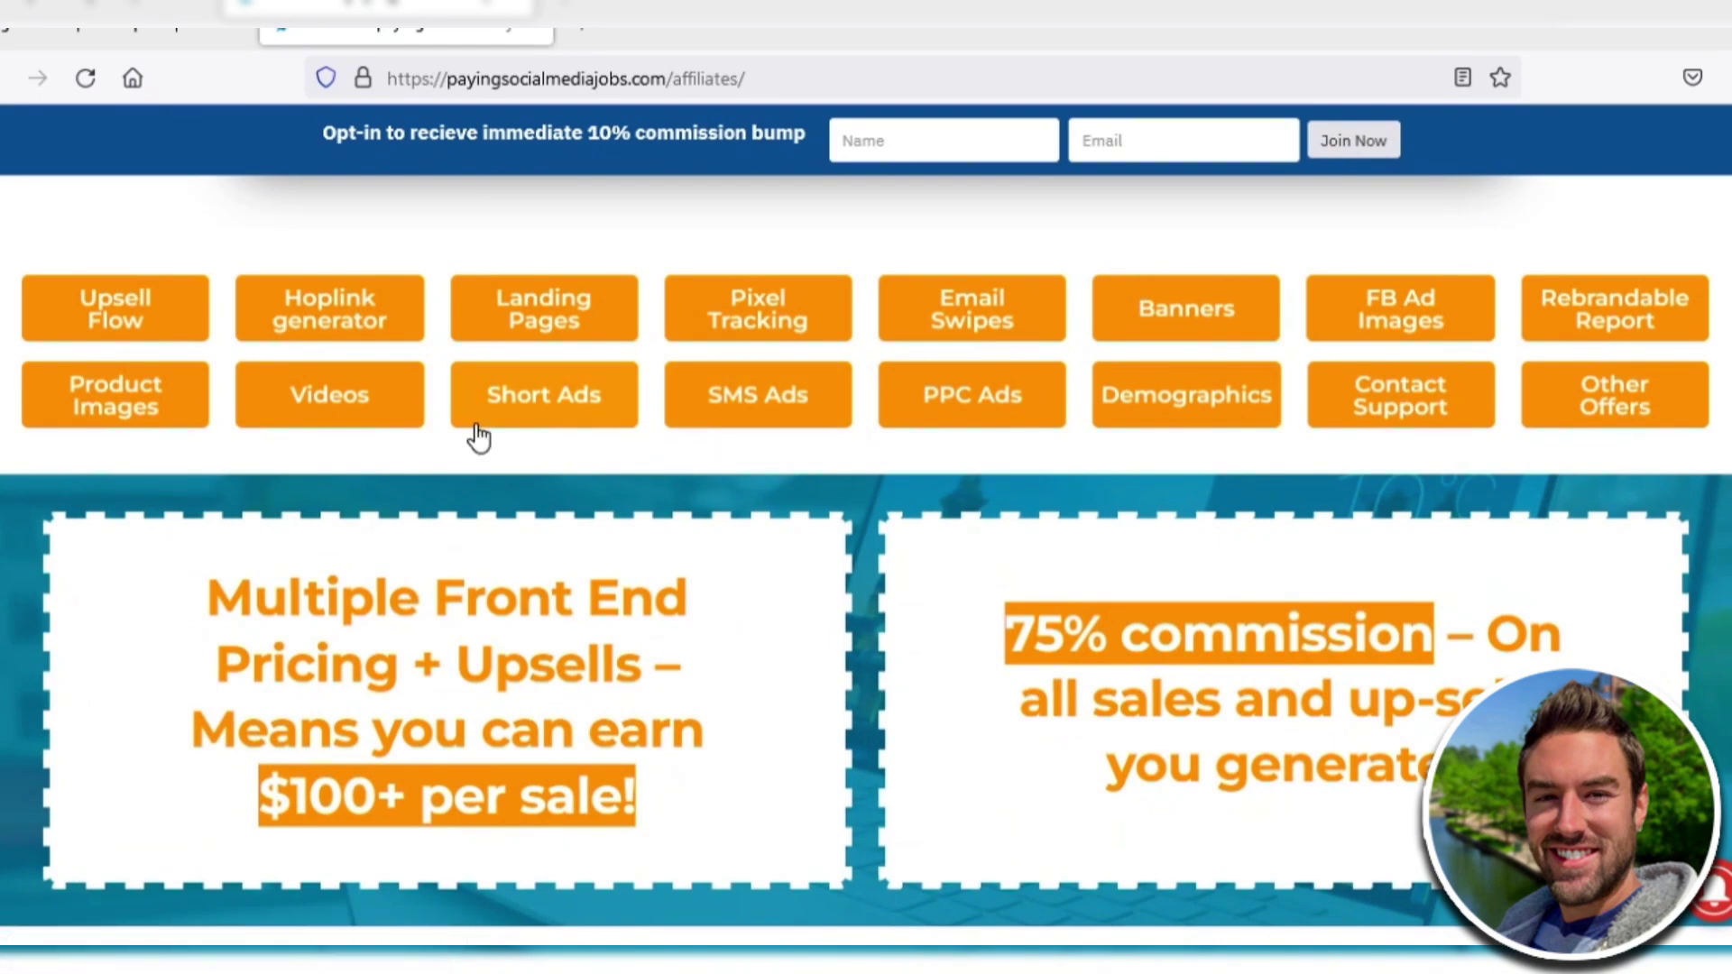
Jump to Email Swipes, expand Email 1, and copy its subject line
{"action": "left_click", "coordinate": [987, 325]}
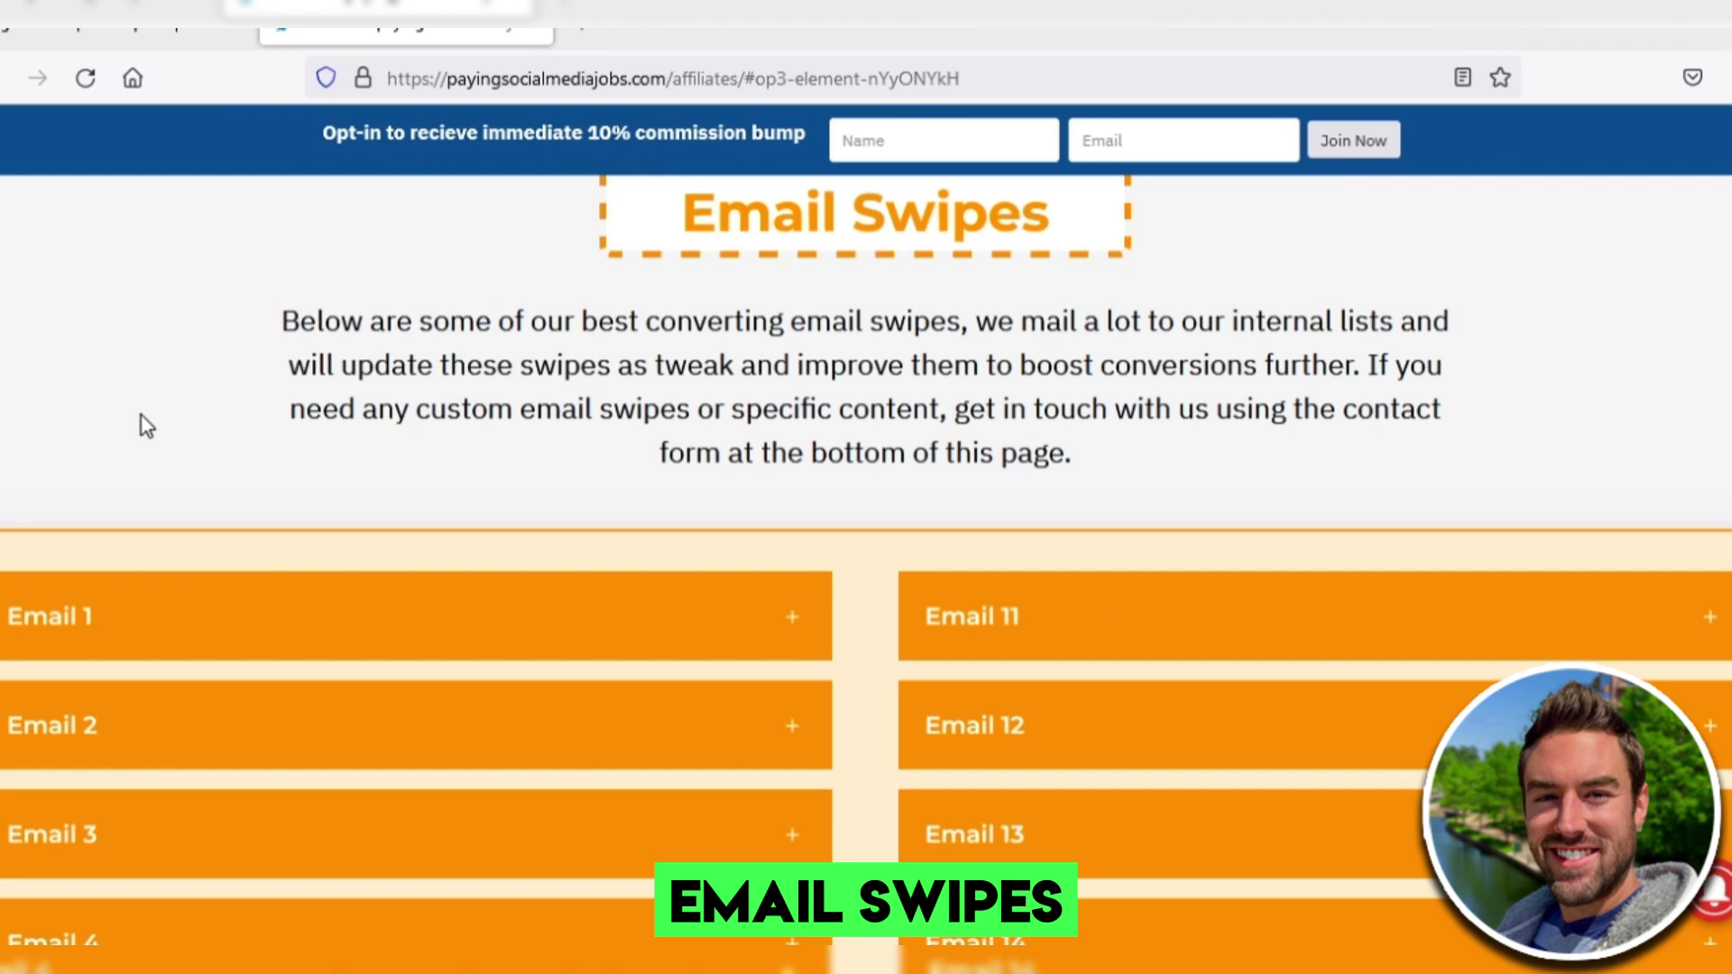
{"action": "scroll", "coordinate": [164, 415], "scroll_direction": "down", "scroll_amount": 2}
{"action": "scroll", "coordinate": [1025, 364], "scroll_direction": "down", "scroll_amount": 2}
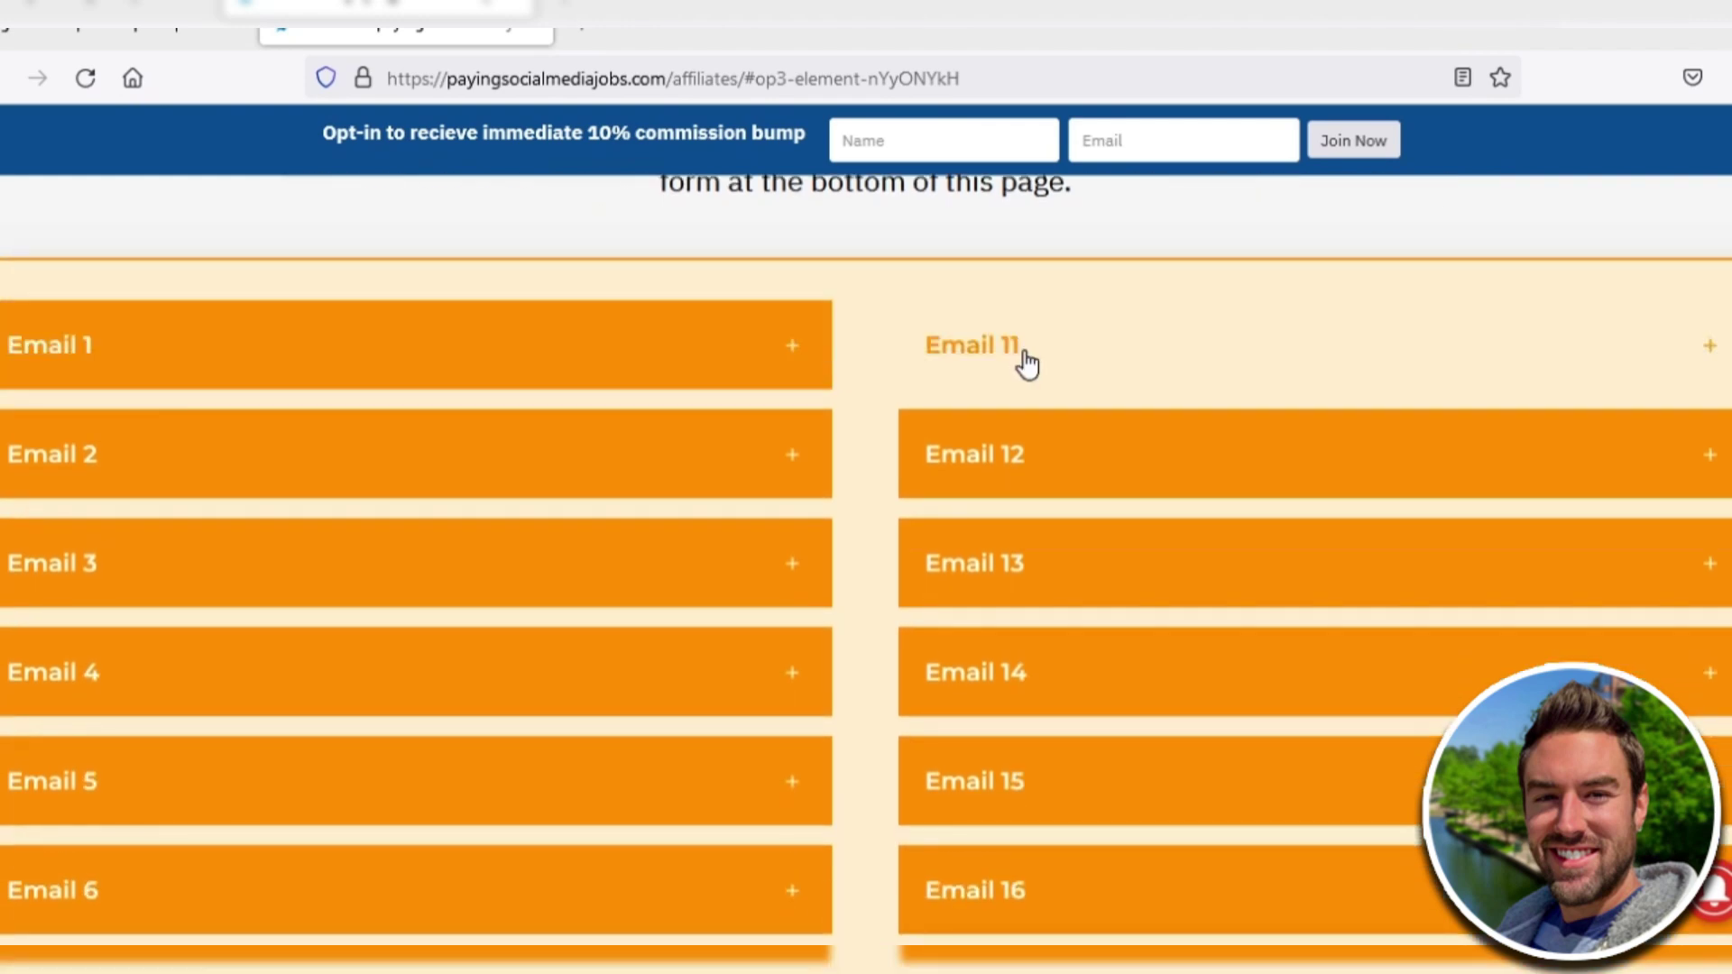
{"action": "scroll", "coordinate": [960, 340], "scroll_direction": "down", "scroll_amount": 3}
{"action": "scroll", "coordinate": [1025, 382], "scroll_direction": "down", "scroll_amount": 5}
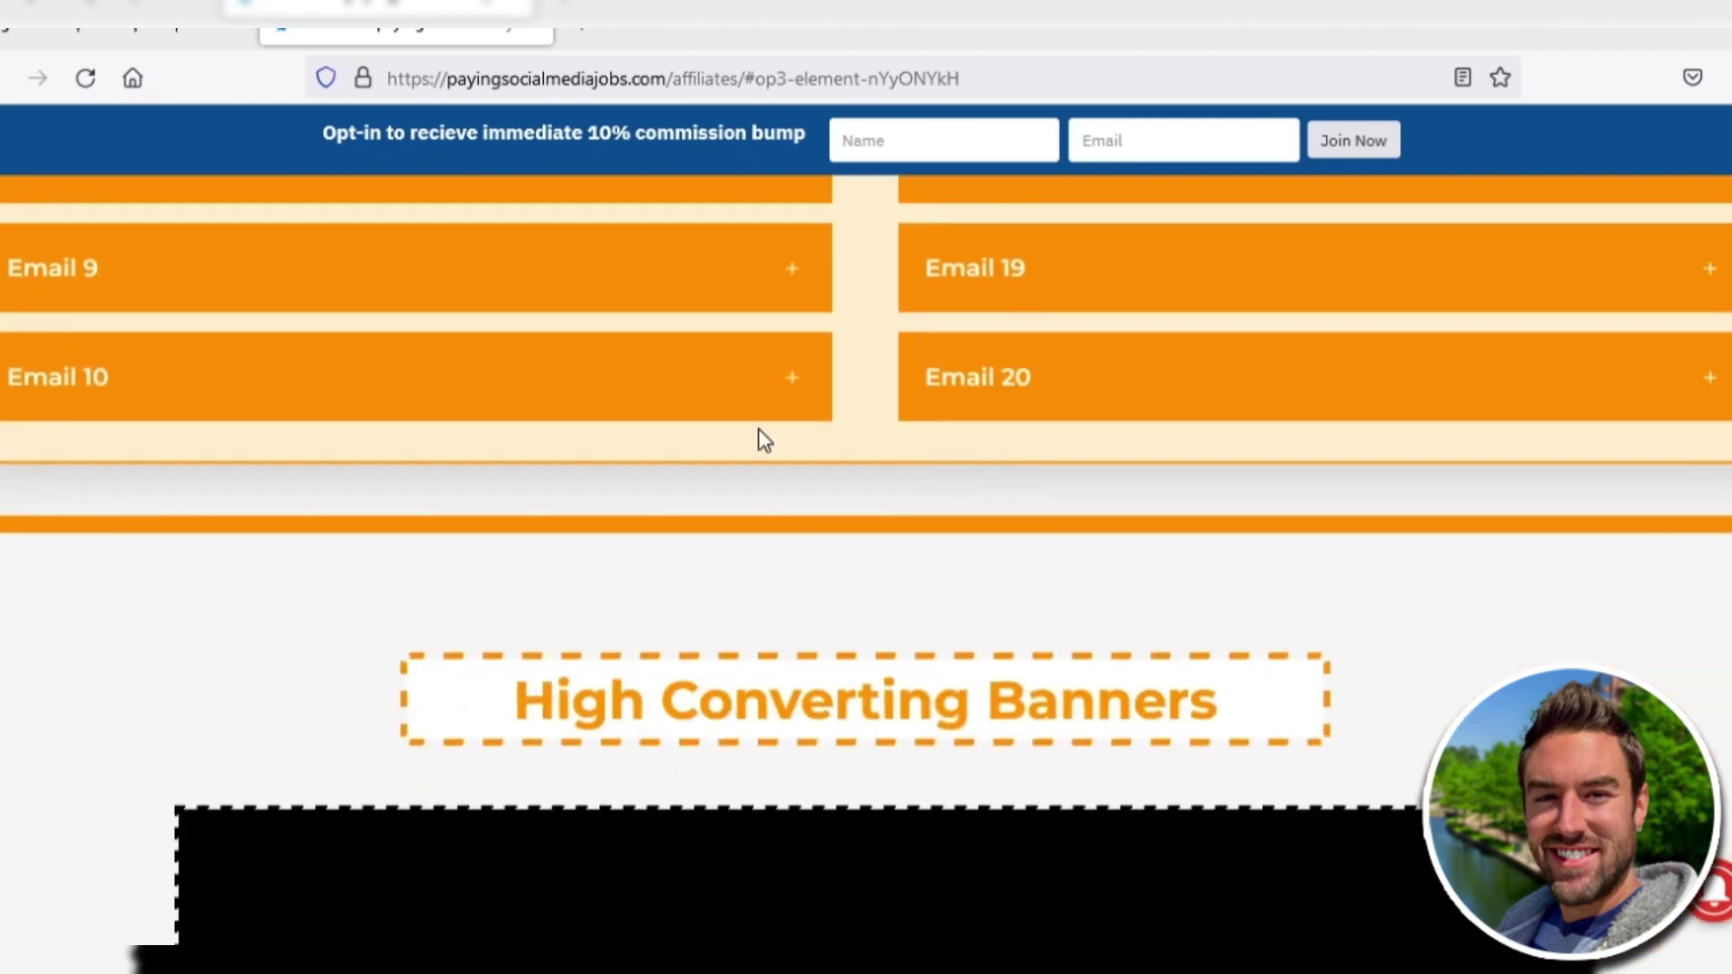
{"action": "scroll", "coordinate": [951, 316], "scroll_direction": "up", "scroll_amount": 4}
{"action": "scroll", "coordinate": [510, 325], "scroll_direction": "up", "scroll_amount": 3}
{"action": "scroll", "coordinate": [511, 325], "scroll_direction": "down", "scroll_amount": 1}
{"action": "scroll", "coordinate": [507, 325], "scroll_direction": "up", "scroll_amount": 1}
{"action": "left_click", "coordinate": [770, 359]}
{"action": "mouse_move", "coordinate": [4, 488]}
{"action": "left_mouse_down"}
{"action": "mouse_move", "coordinate": [355, 491]}
{"action": "mouse_move", "coordinate": [0, 487]}
{"action": "left_mouse_up"}
{"action": "right_click", "coordinate": [329, 488]}
{"action": "right_click", "coordinate": [310, 487]}
{"action": "left_click", "coordinate": [348, 508]}
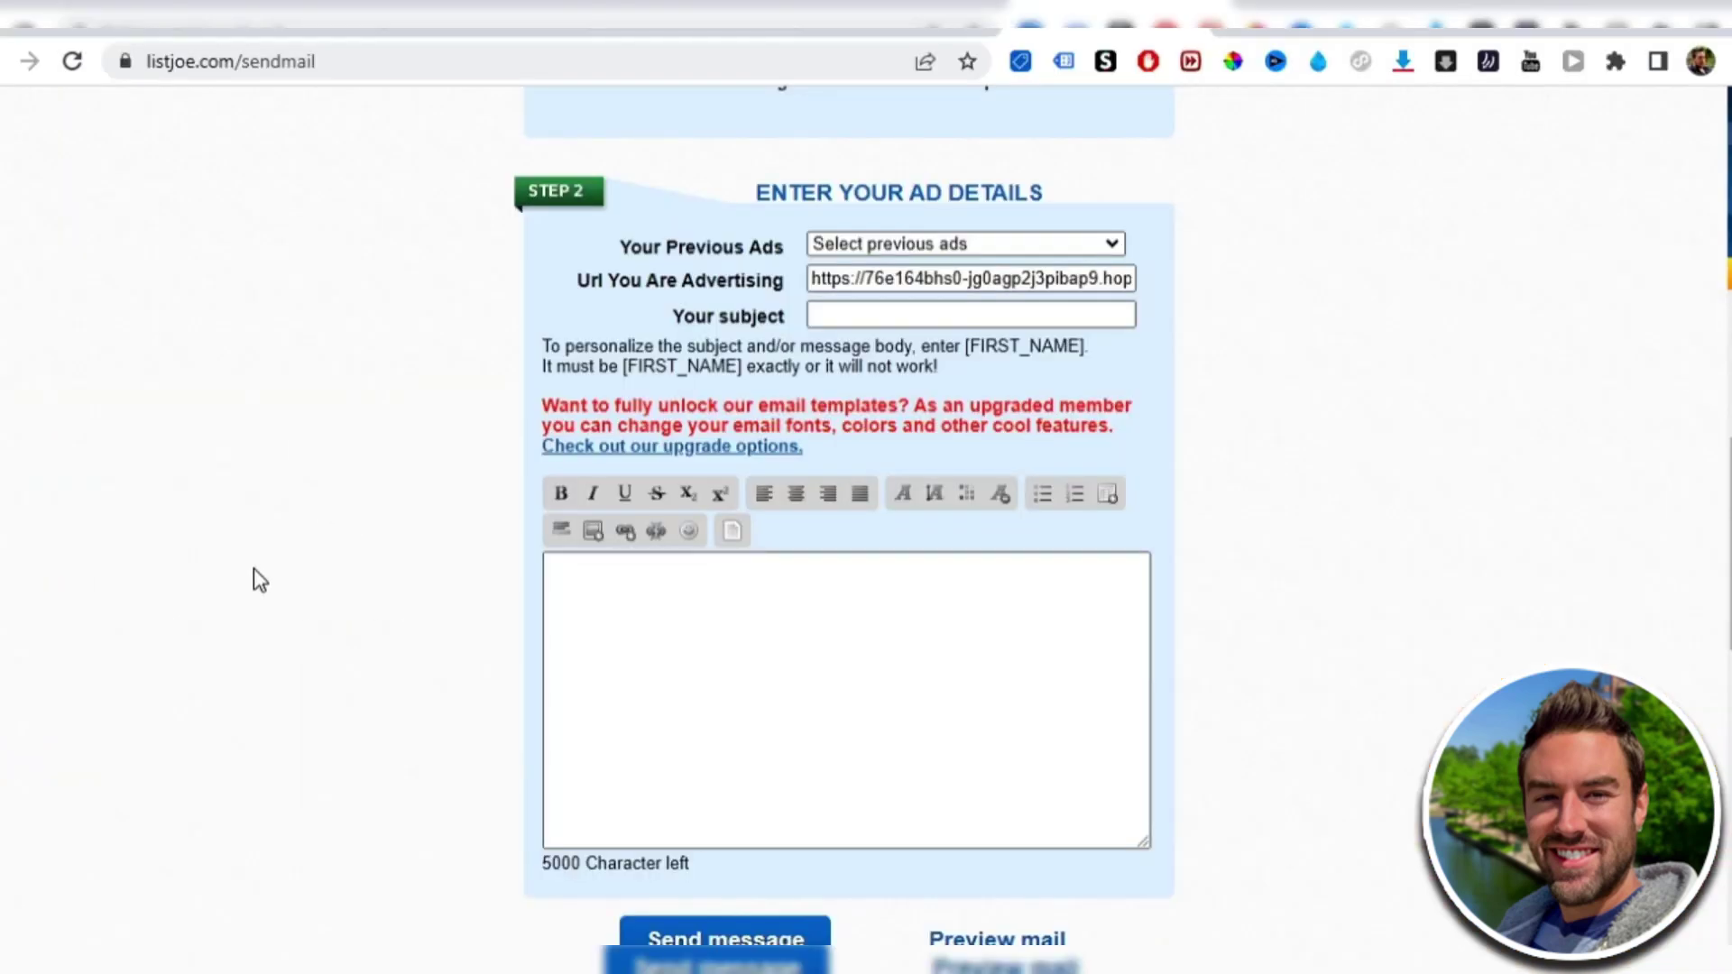
Paste Email 1's subject into Your subject and its body into the ad message editor
{"action": "right_click", "coordinate": [836, 310]}
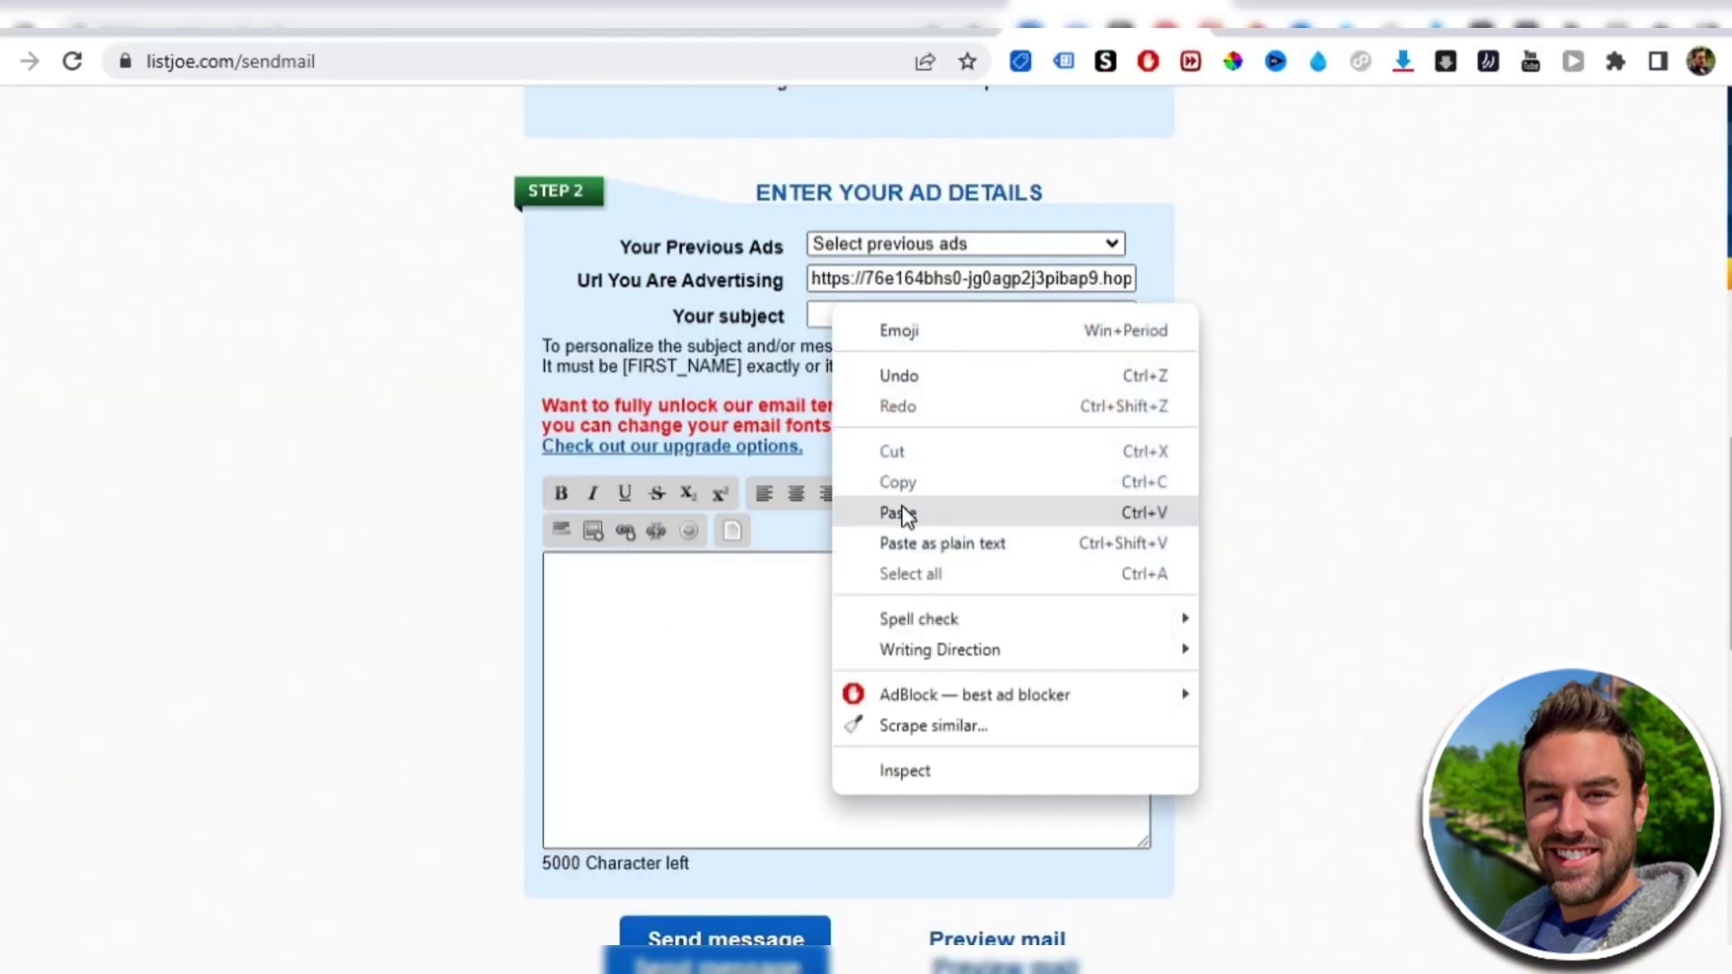
{"action": "left_click", "coordinate": [898, 512]}
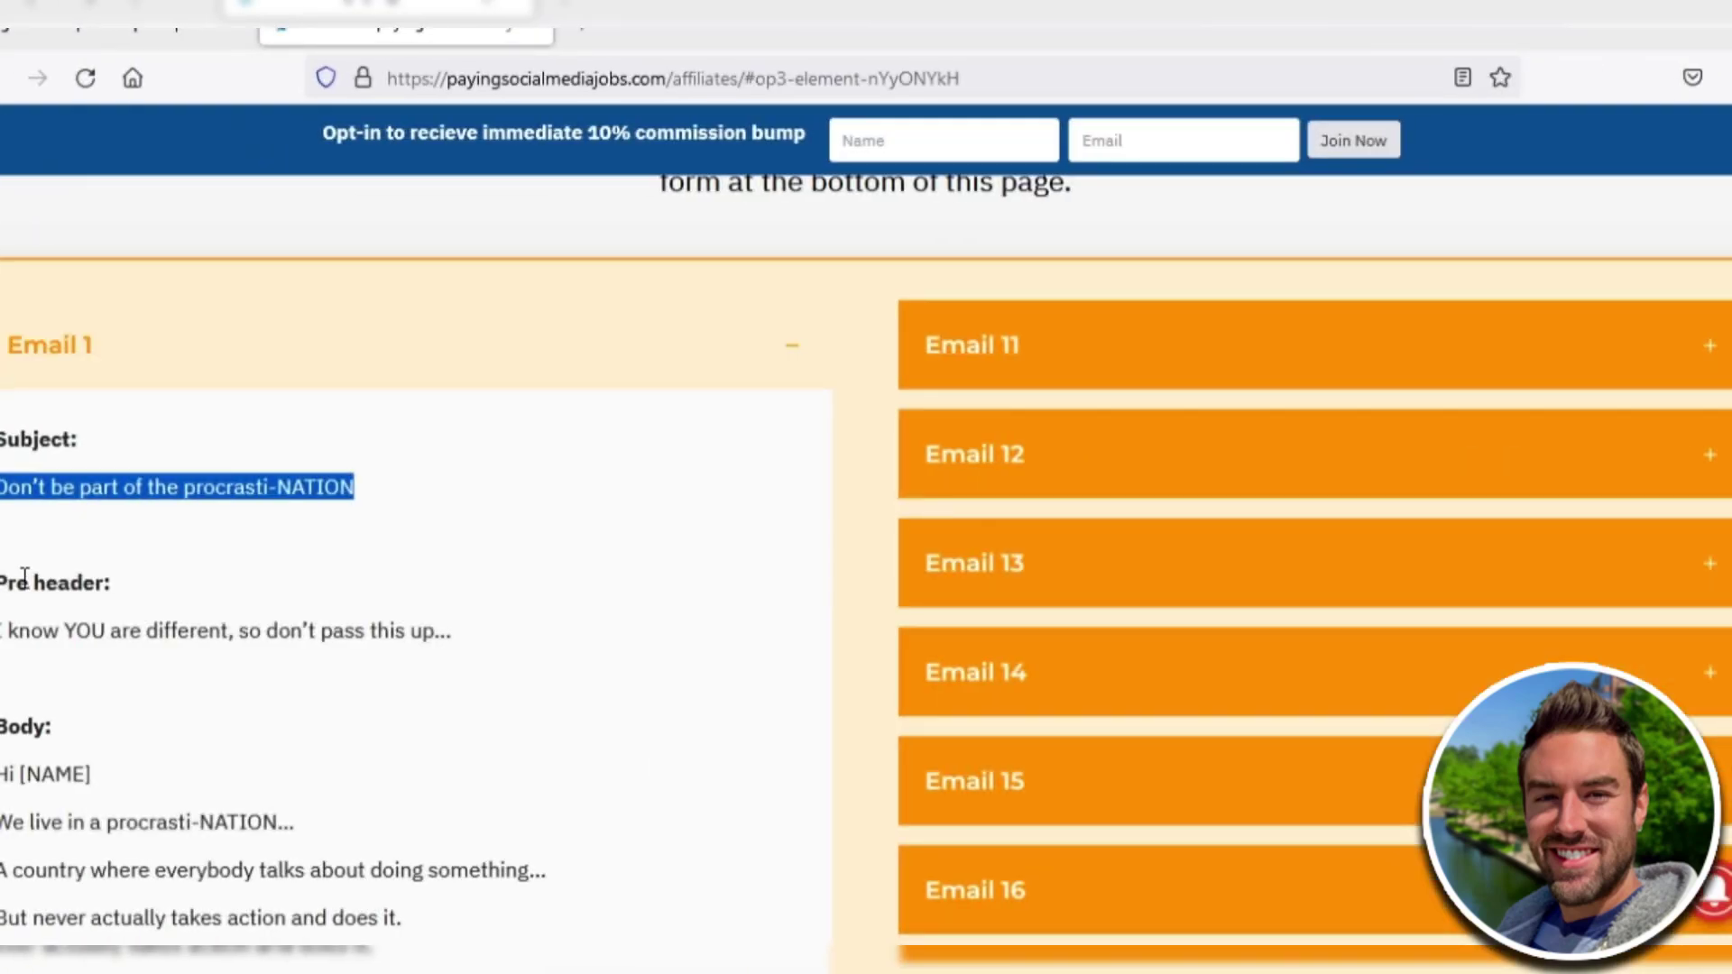
{"action": "scroll", "coordinate": [21, 577], "scroll_direction": "down", "scroll_amount": 3}
{"action": "left_click_drag", "start_coordinate": [2, 364], "coordinate": [276, 481]}
{"action": "scroll", "coordinate": [258, 446], "scroll_direction": "down", "scroll_amount": 5}
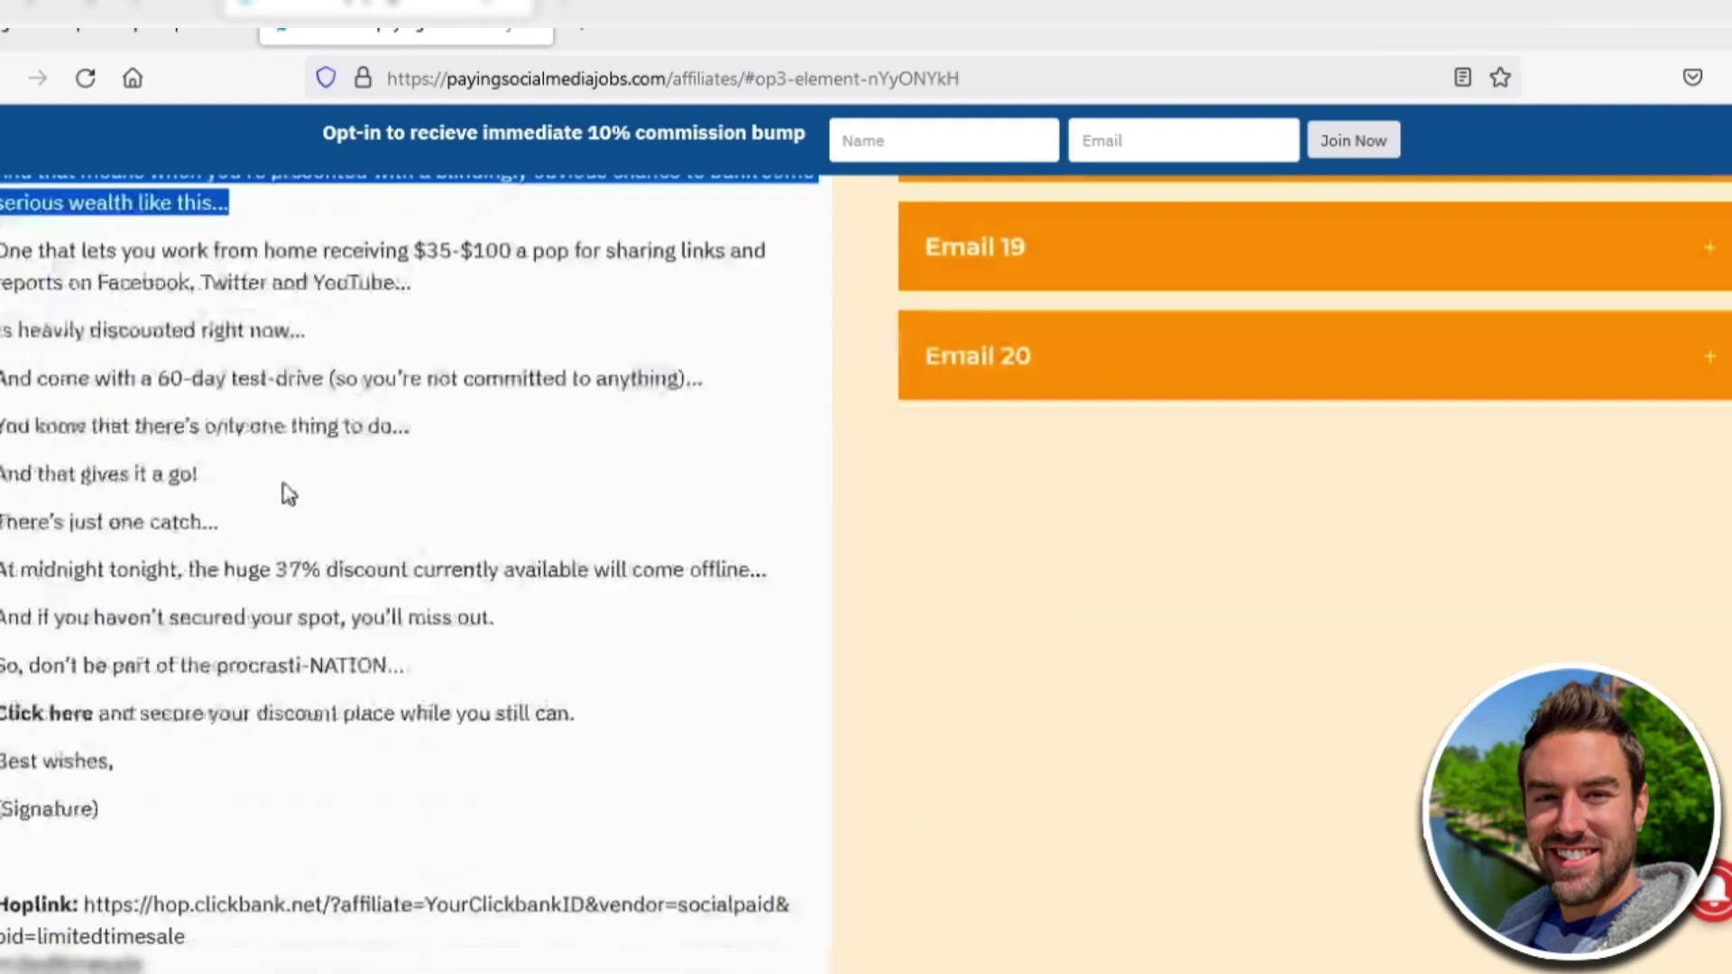
{"action": "scroll", "coordinate": [276, 481], "scroll_direction": "down", "scroll_amount": 3}
{"action": "left_click_drag", "start_coordinate": [209, 538], "coordinate": [204, 563]}
{"action": "right_click", "coordinate": [212, 460]}
{"action": "left_click", "coordinate": [288, 477]}
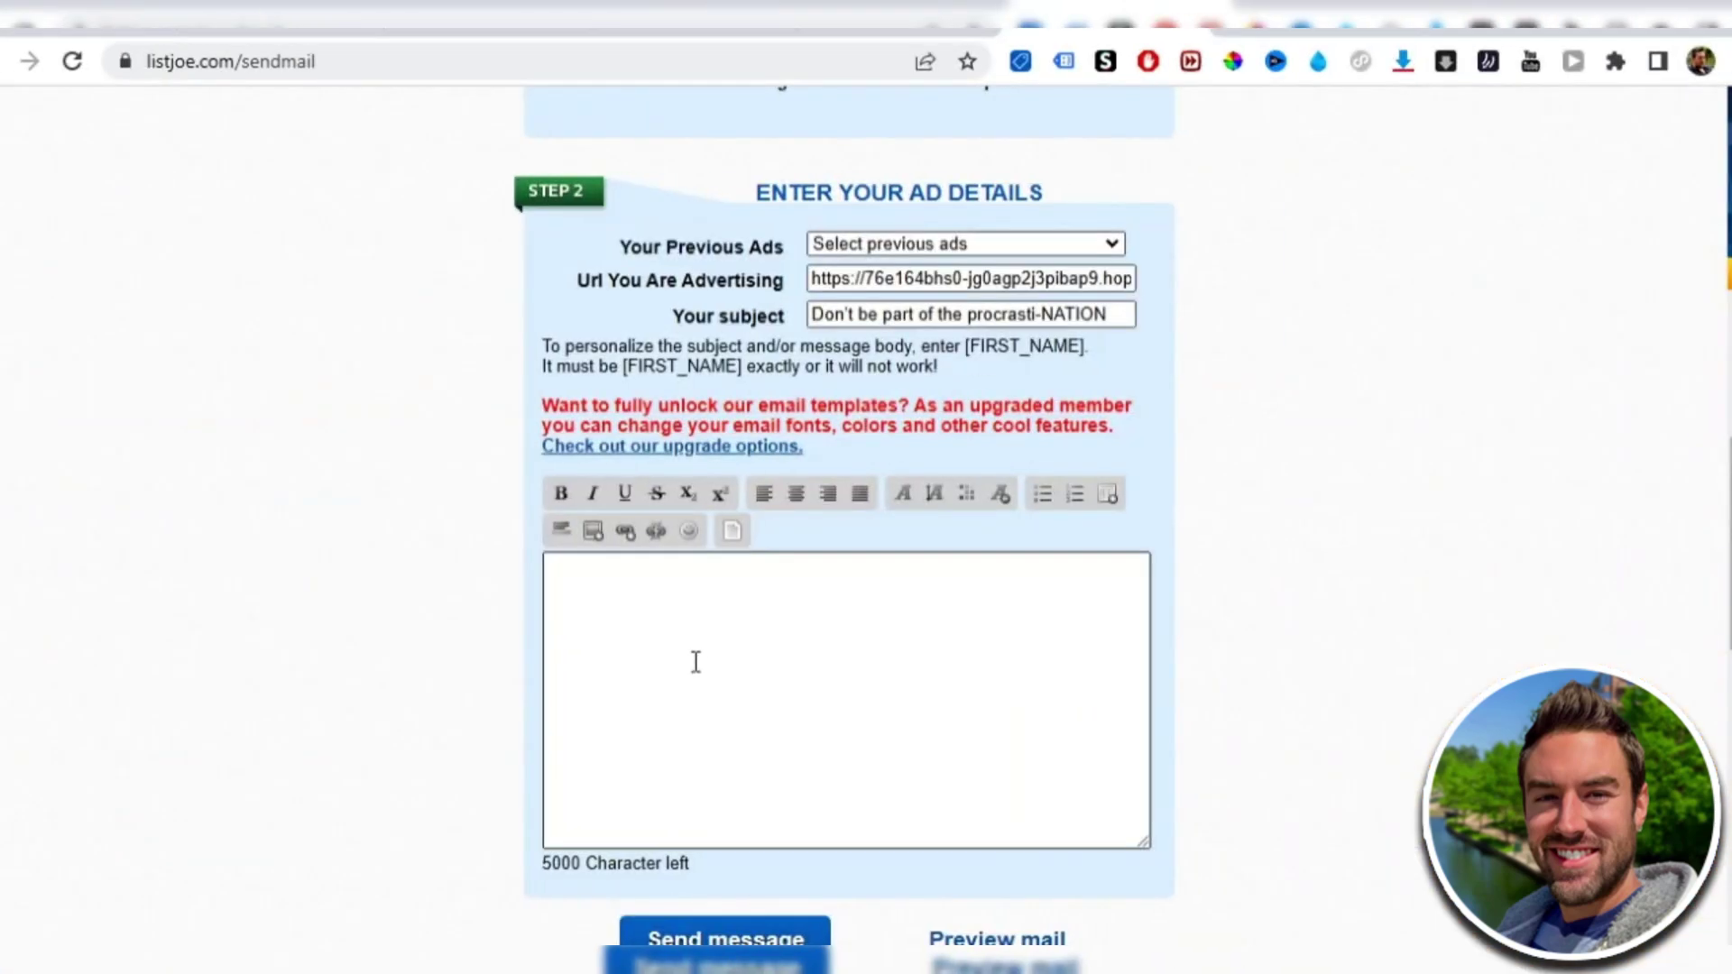
{"action": "right_click", "coordinate": [673, 608]}
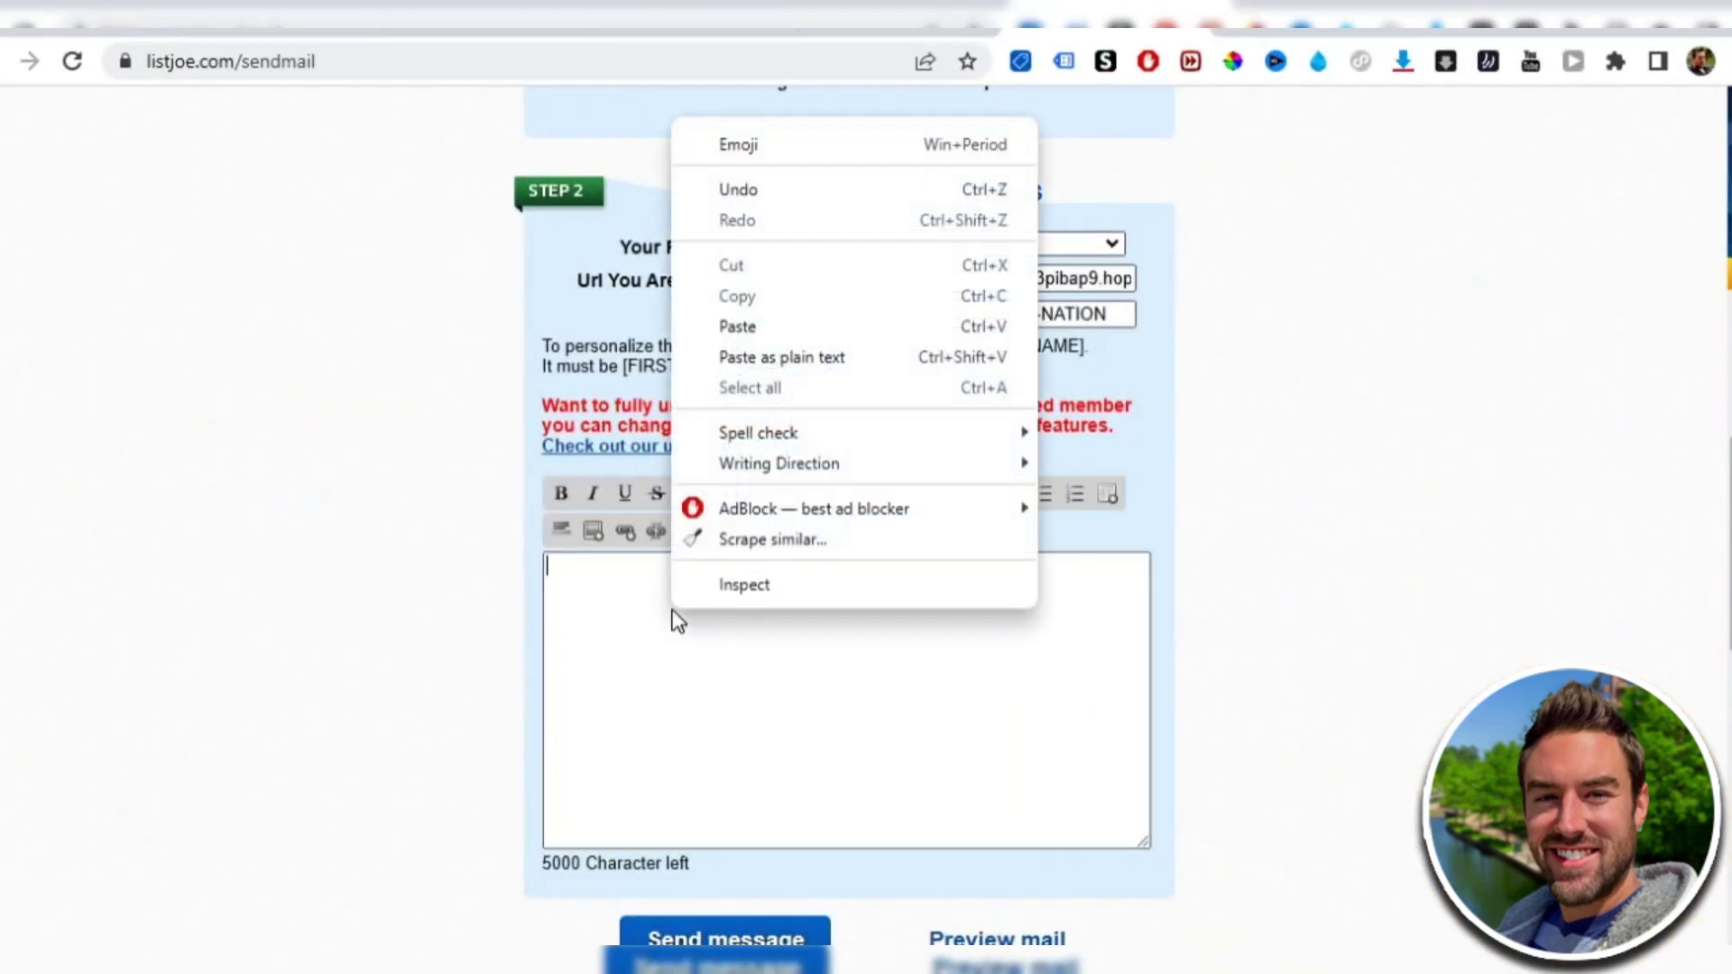
{"action": "left_click", "coordinate": [742, 328]}
{"action": "scroll", "coordinate": [256, 458], "scroll_direction": "down", "scroll_amount": 3}
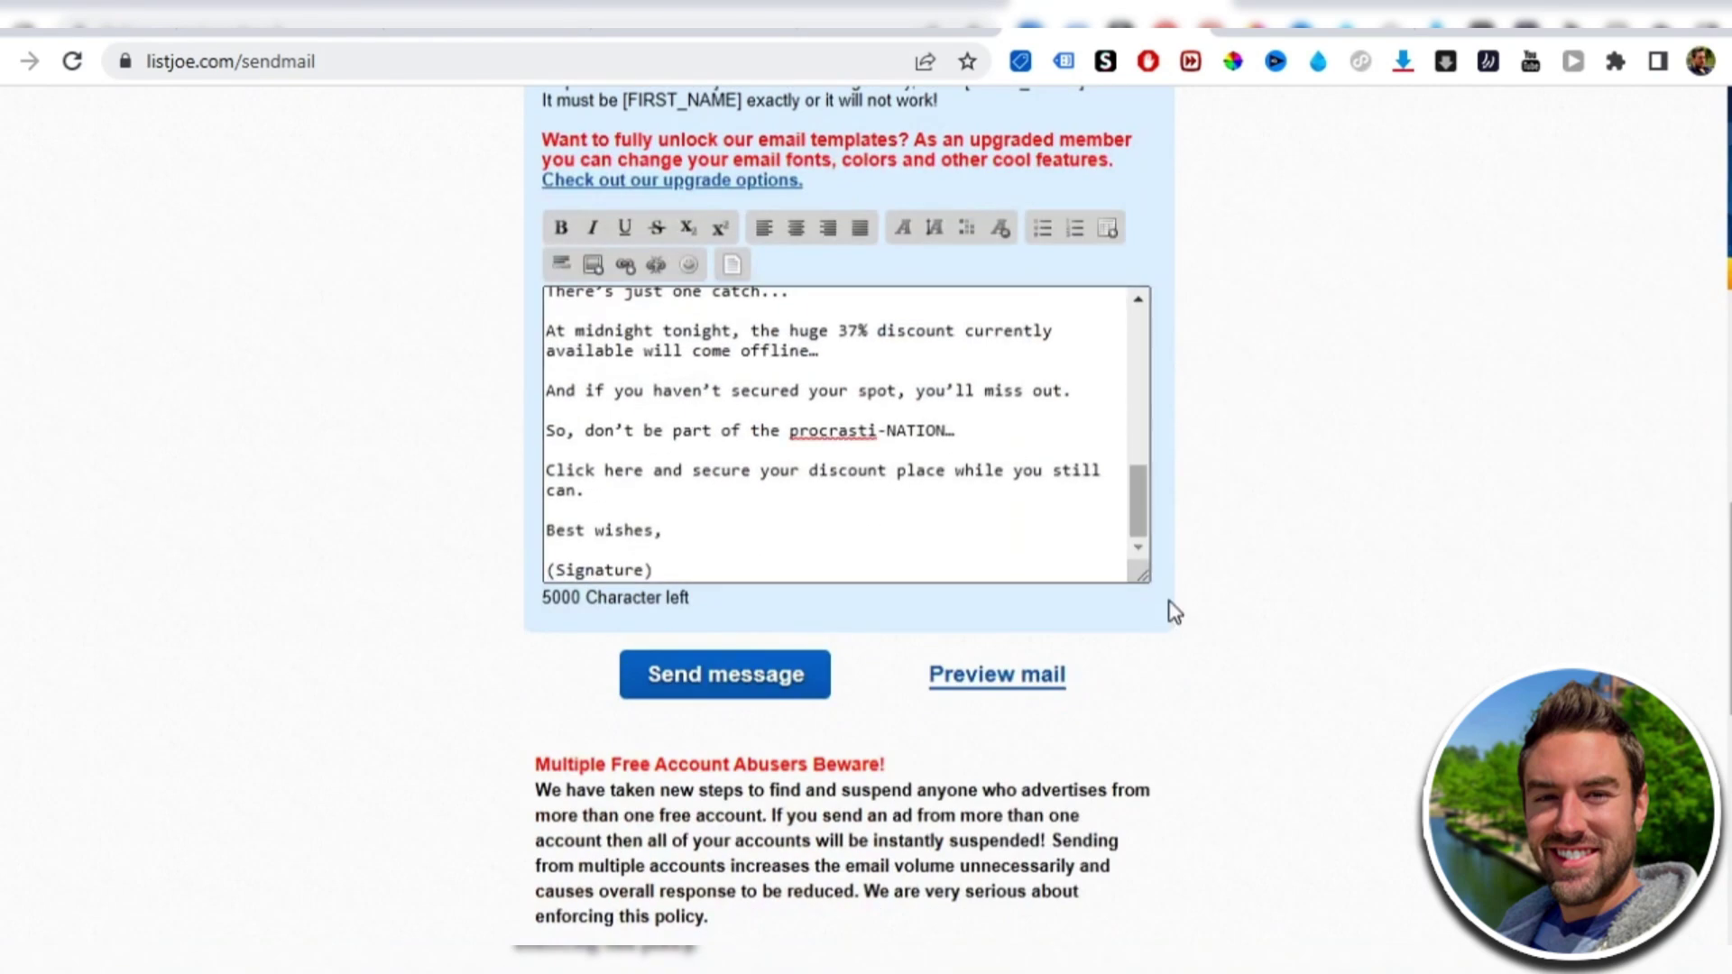
{"action": "left_click_drag", "start_coordinate": [1154, 594], "coordinate": [1314, 939]}
{"action": "scroll", "coordinate": [1341, 771], "scroll_direction": "down", "scroll_amount": 1}
{"action": "scroll", "coordinate": [1320, 549], "scroll_direction": "down", "scroll_amount": 5}
{"action": "scroll", "coordinate": [1320, 549], "scroll_direction": "up", "scroll_amount": 3}
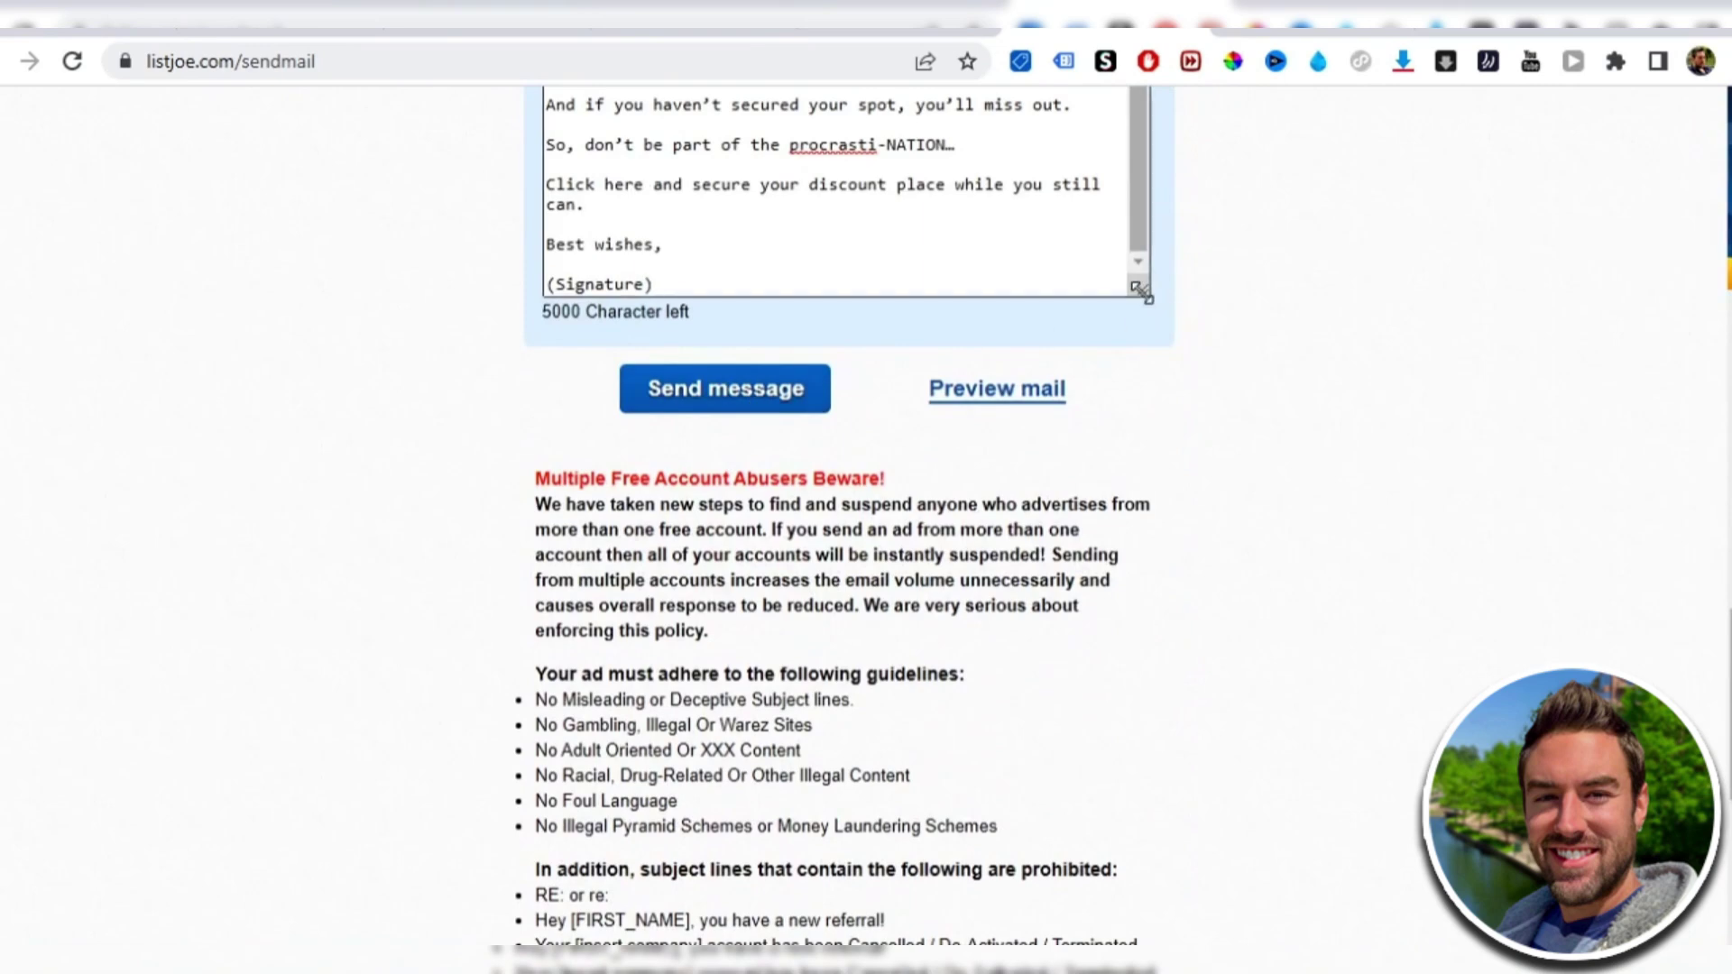
{"action": "left_click_drag", "start_coordinate": [1141, 289], "coordinate": [1357, 789]}
{"action": "scroll", "coordinate": [908, 727], "scroll_direction": "up", "scroll_amount": 4}
{"action": "scroll", "coordinate": [224, 503], "scroll_direction": "up", "scroll_amount": 6}
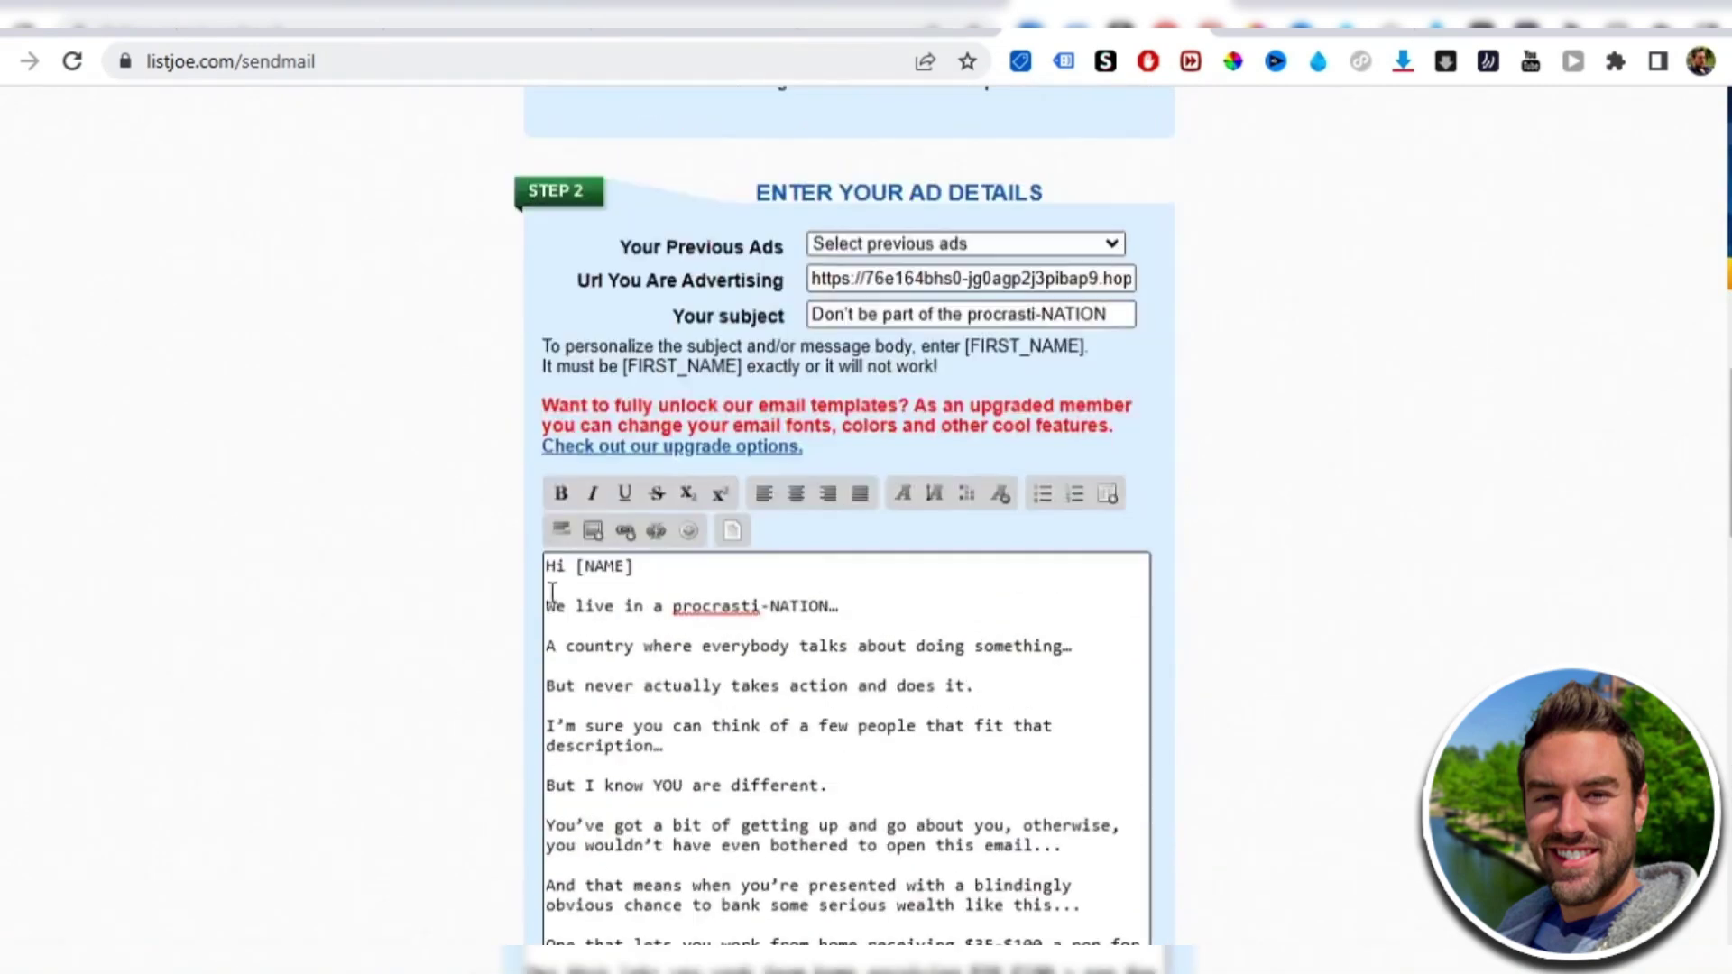
{"action": "scroll", "coordinate": [522, 332], "scroll_direction": "down", "scroll_amount": 3}
Replace NAME in the greeting with the [FIRST_NAME] placeholder
{"action": "double_click", "coordinate": [603, 302]}
{"action": "left_click", "coordinate": [639, 301]}
{"action": "scroll", "coordinate": [781, 201], "scroll_direction": "up", "scroll_amount": 1}
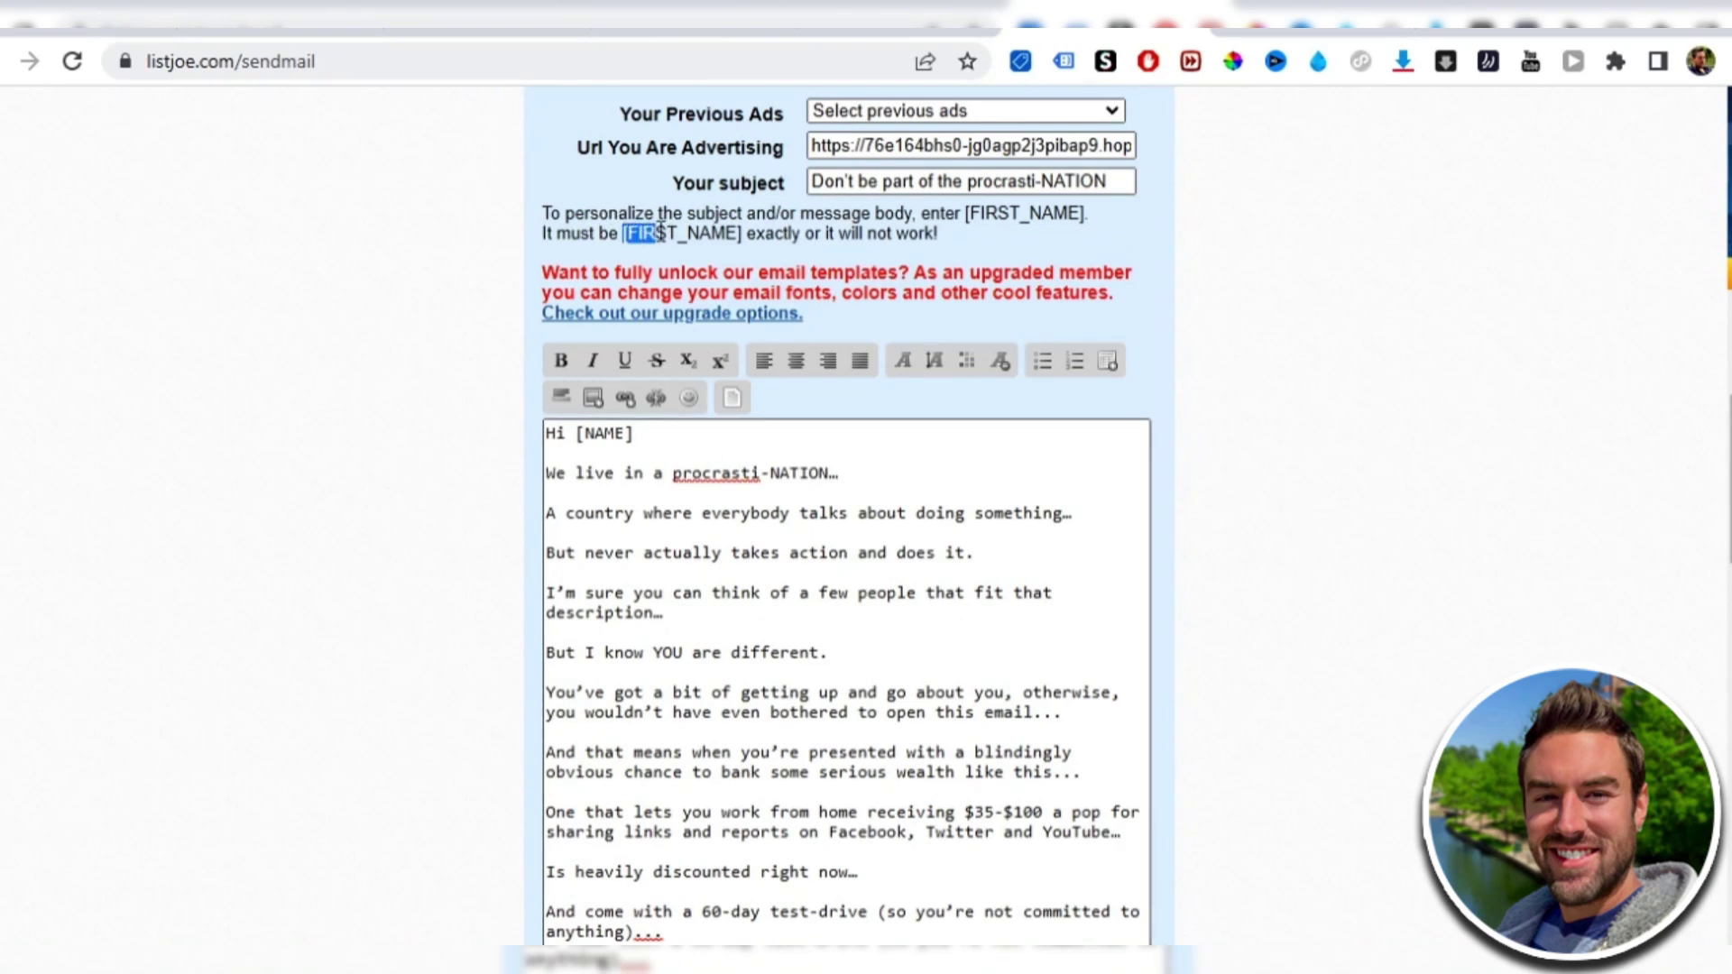
{"action": "right_click", "coordinate": [748, 232]}
{"action": "left_click", "coordinate": [721, 261]}
{"action": "double_click", "coordinate": [604, 433]}
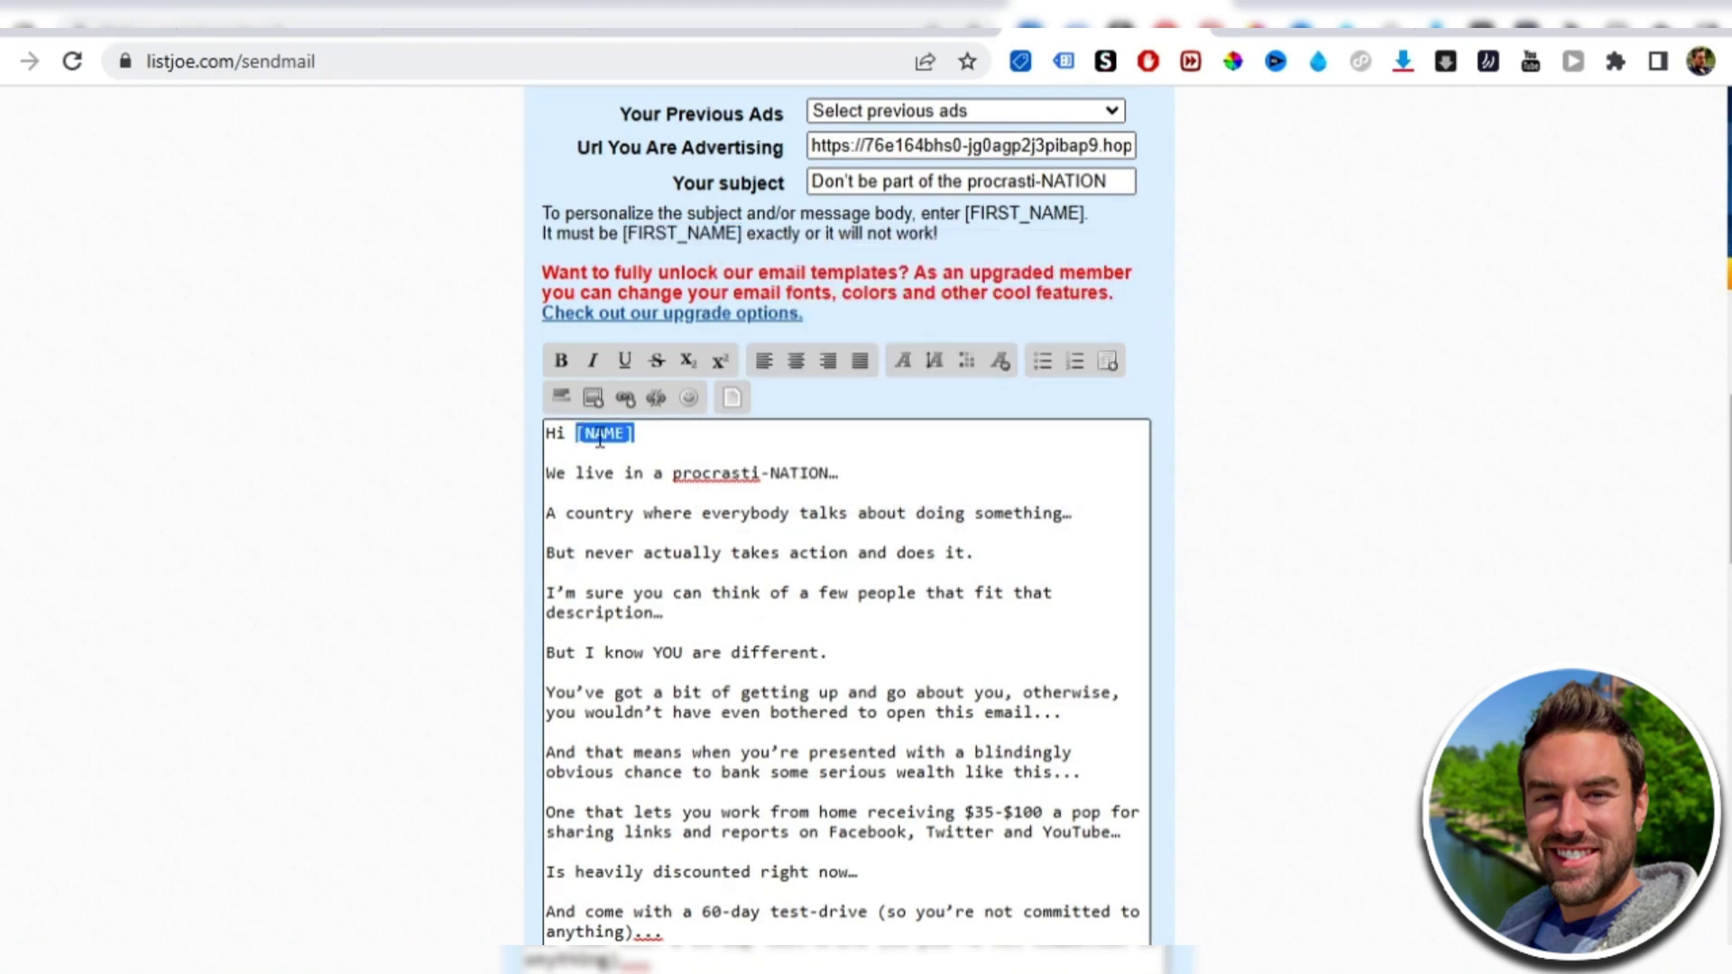
{"action": "key", "text": "ctrl+v"}
{"action": "scroll", "coordinate": [649, 406], "scroll_direction": "down", "scroll_amount": 1}
{"action": "scroll", "coordinate": [656, 388], "scroll_direction": "down", "scroll_amount": 1}
{"action": "scroll", "coordinate": [665, 379], "scroll_direction": "down", "scroll_amount": 1}
{"action": "scroll", "coordinate": [733, 261], "scroll_direction": "down", "scroll_amount": 1}
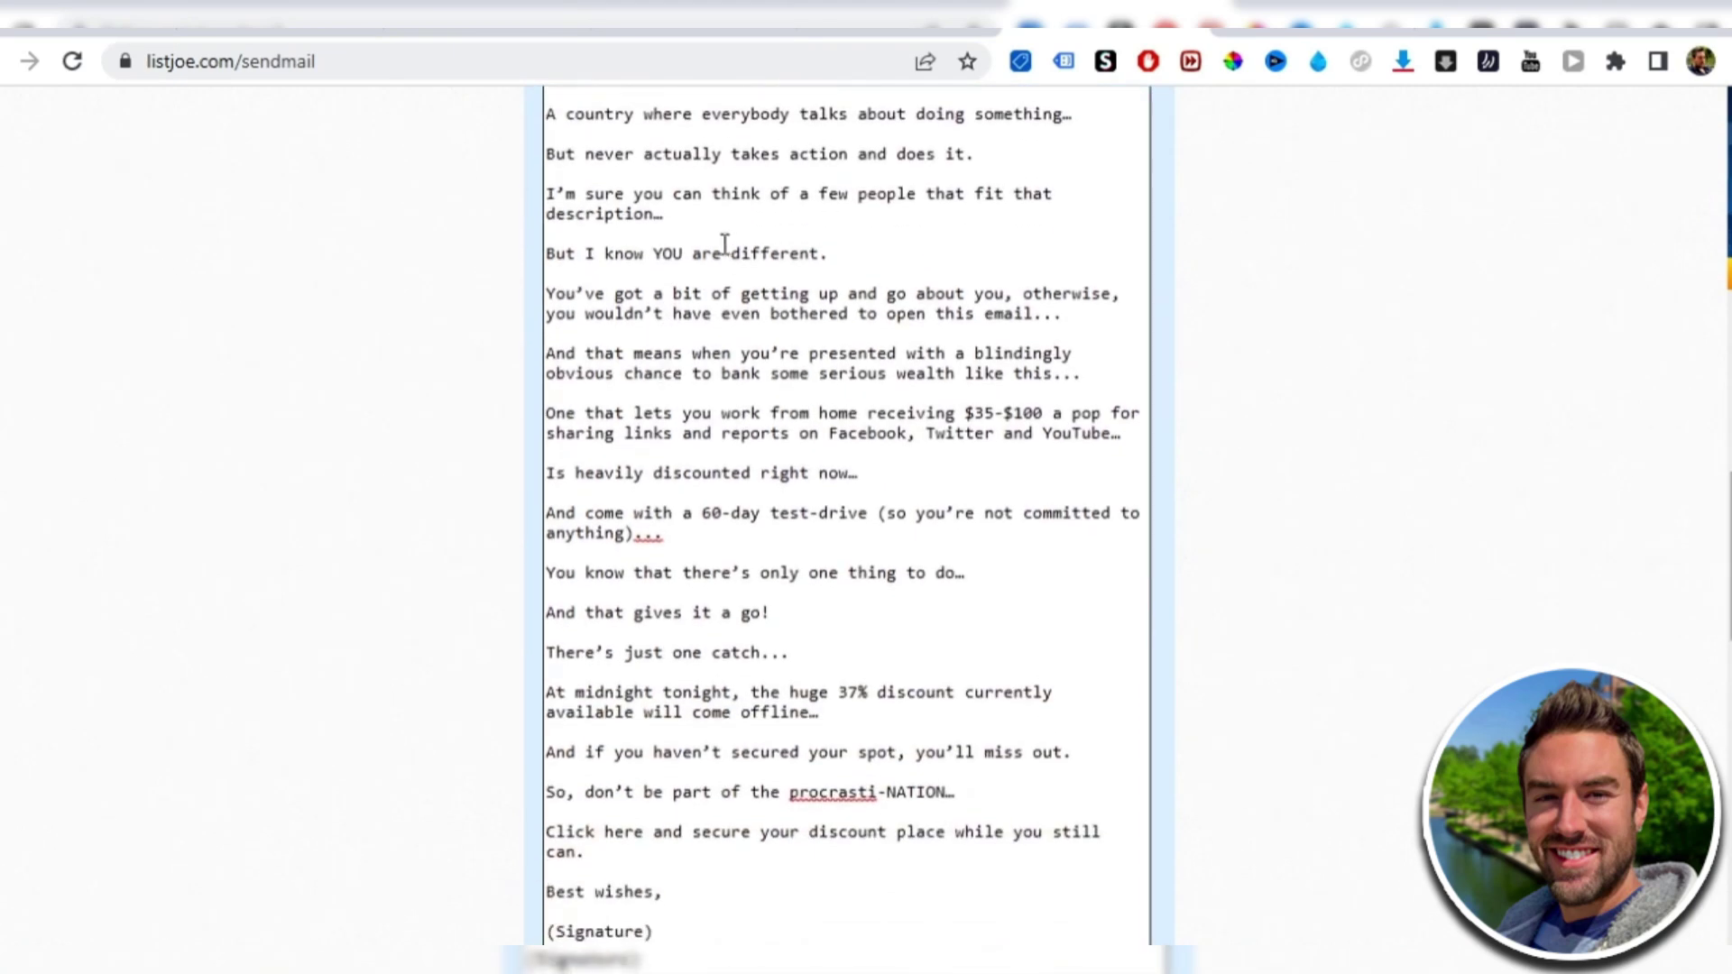
{"action": "scroll", "coordinate": [724, 244], "scroll_direction": "down", "scroll_amount": 1}
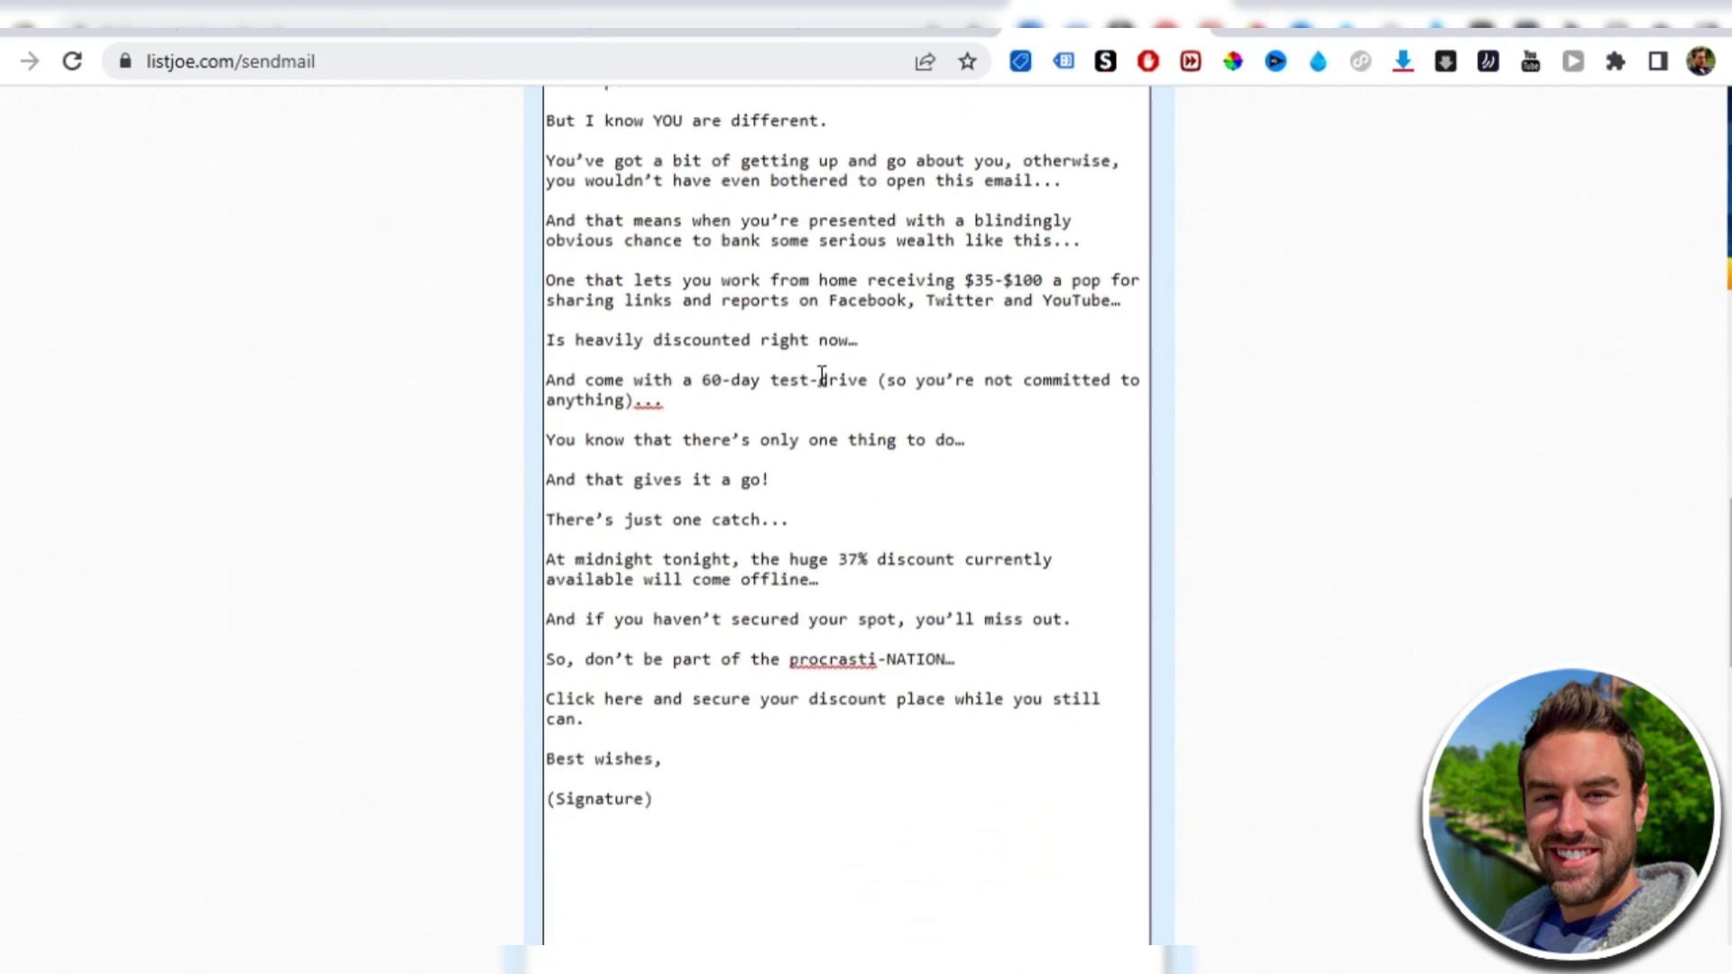
{"action": "scroll", "coordinate": [795, 391], "scroll_direction": "up", "scroll_amount": 2}
{"action": "scroll", "coordinate": [724, 570], "scroll_direction": "up", "scroll_amount": 3}
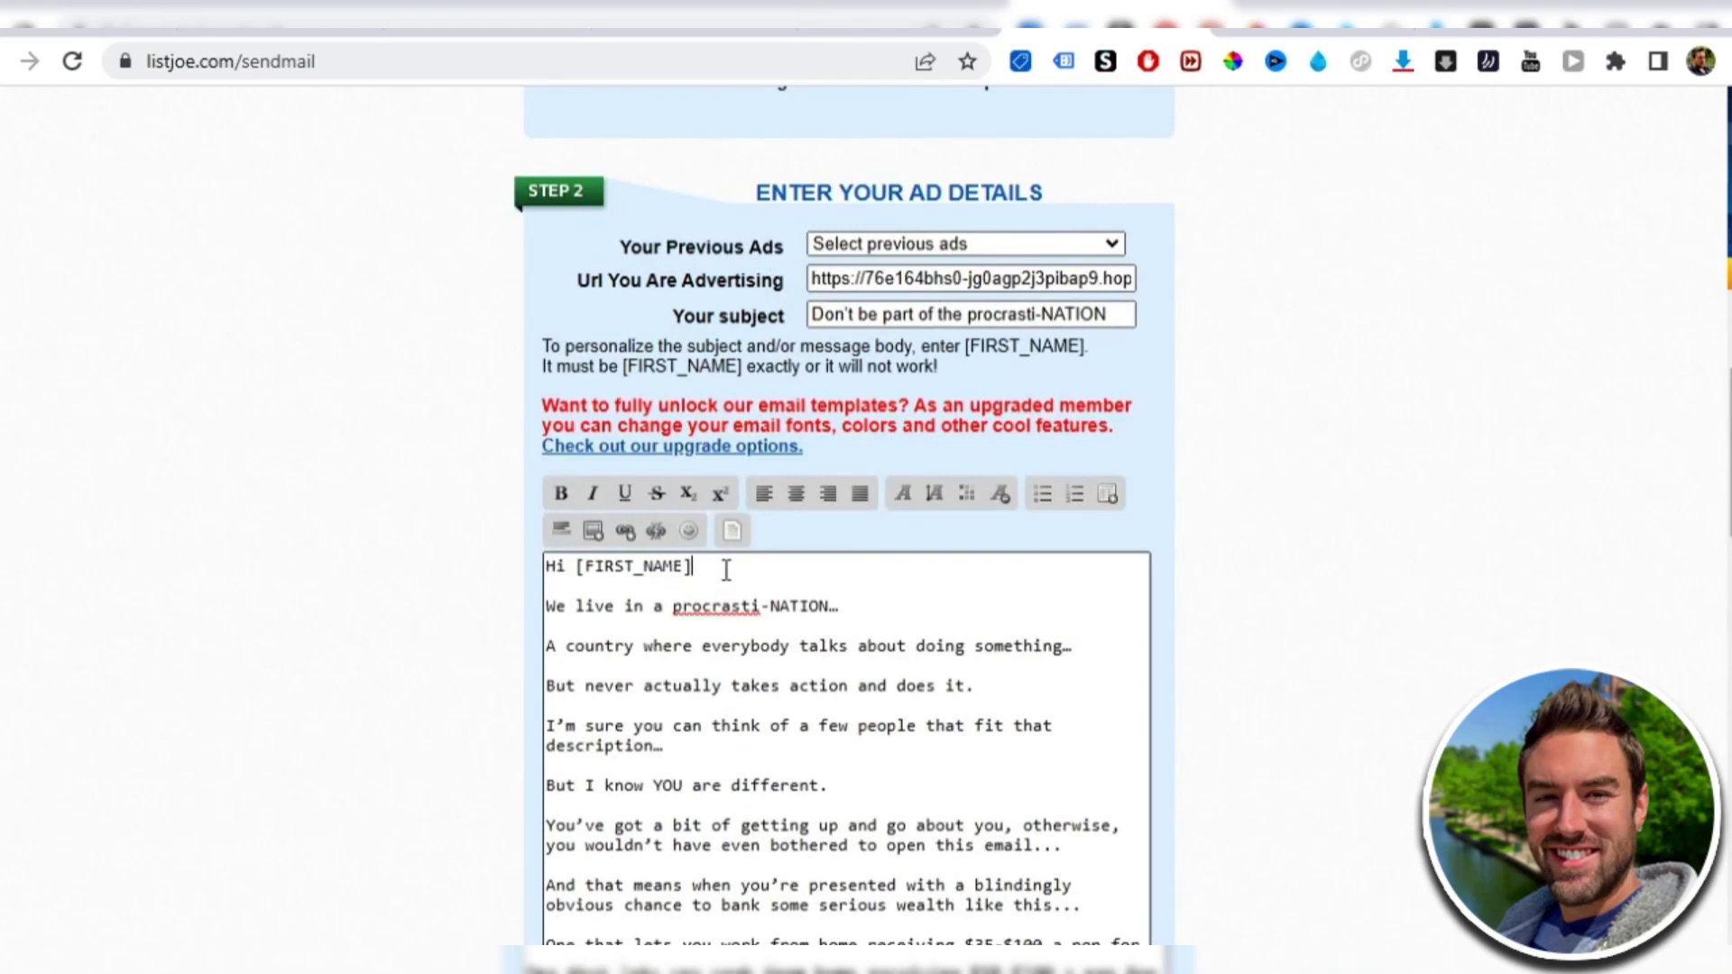
{"action": "scroll", "coordinate": [725, 570], "scroll_direction": "down", "scroll_amount": 1}
{"action": "scroll", "coordinate": [708, 551], "scroll_direction": "down", "scroll_amount": 1}
{"action": "scroll", "coordinate": [688, 473], "scroll_direction": "down", "scroll_amount": 2}
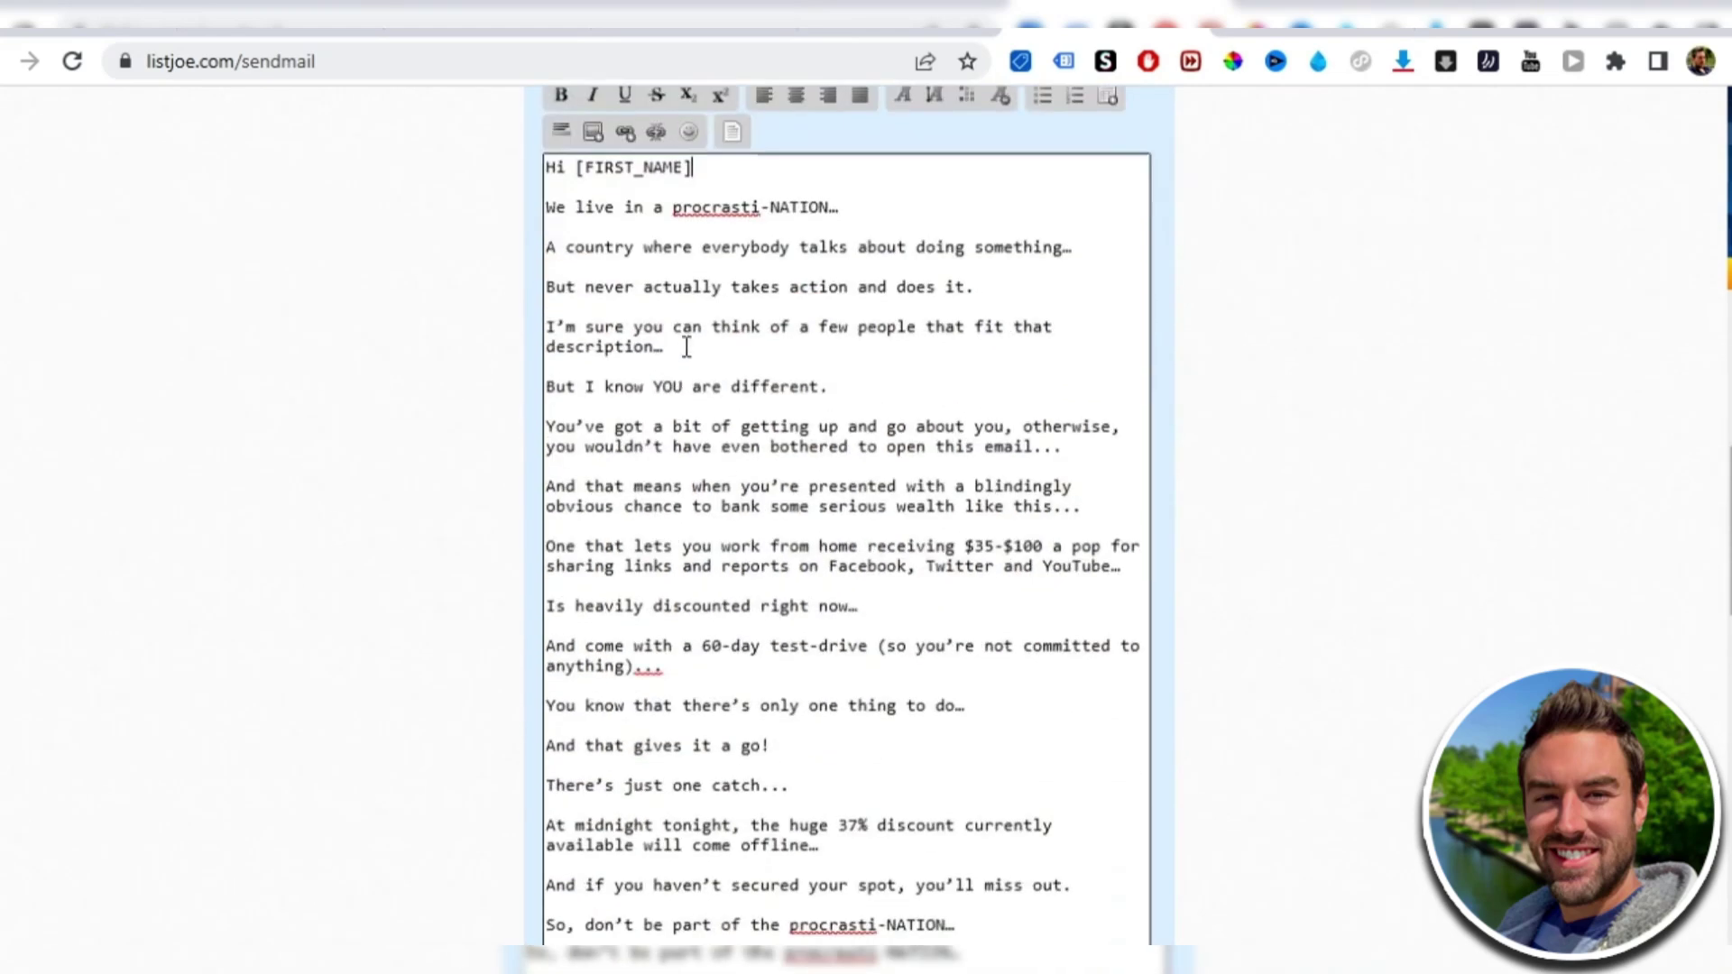
{"action": "scroll", "coordinate": [688, 353], "scroll_direction": "down", "scroll_amount": 1}
{"action": "scroll", "coordinate": [689, 352], "scroll_direction": "down", "scroll_amount": 1}
{"action": "scroll", "coordinate": [695, 367], "scroll_direction": "down", "scroll_amount": 1}
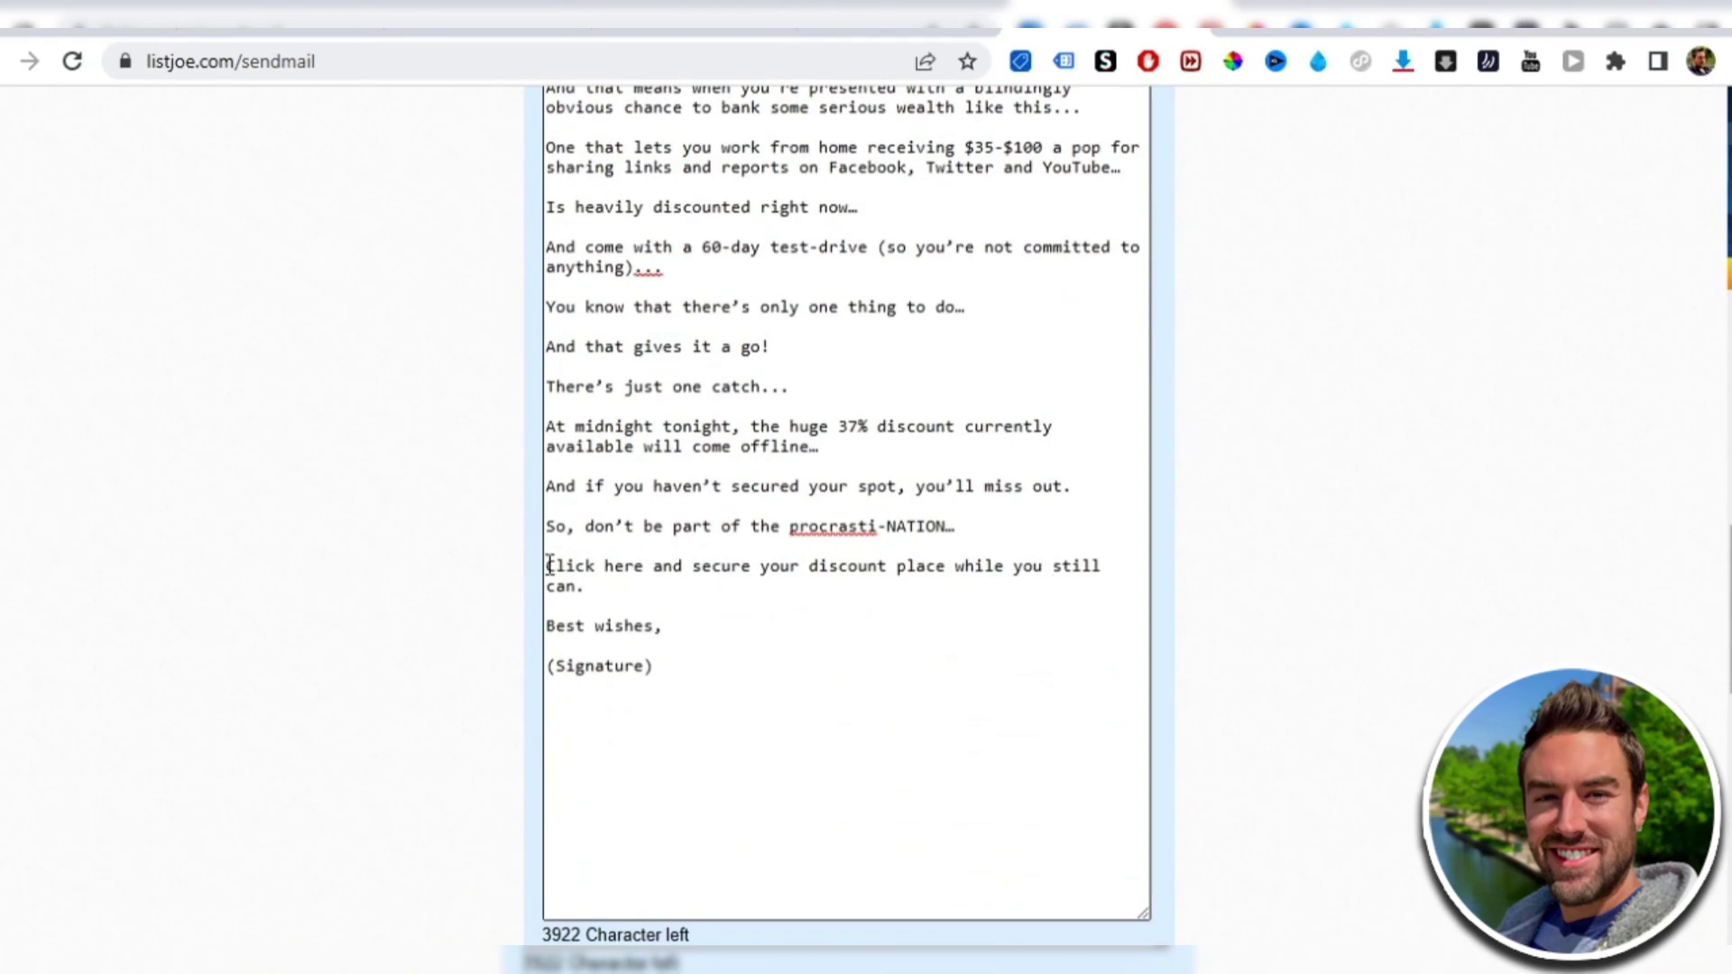
Change the call-to-action line's ending from 'can.' to 'can:'
{"action": "left_click_drag", "start_coordinate": [548, 565], "coordinate": [611, 588]}
{"action": "left_click", "coordinate": [782, 227]}
{"action": "left_click", "coordinate": [654, 592]}
{"action": "key", "text": "BackSpace"}
{"action": "type", "text": ":"}
Copy the saved ClickBank affiliate link from Notepad
{"action": "key", "text": "alt+Tab"}
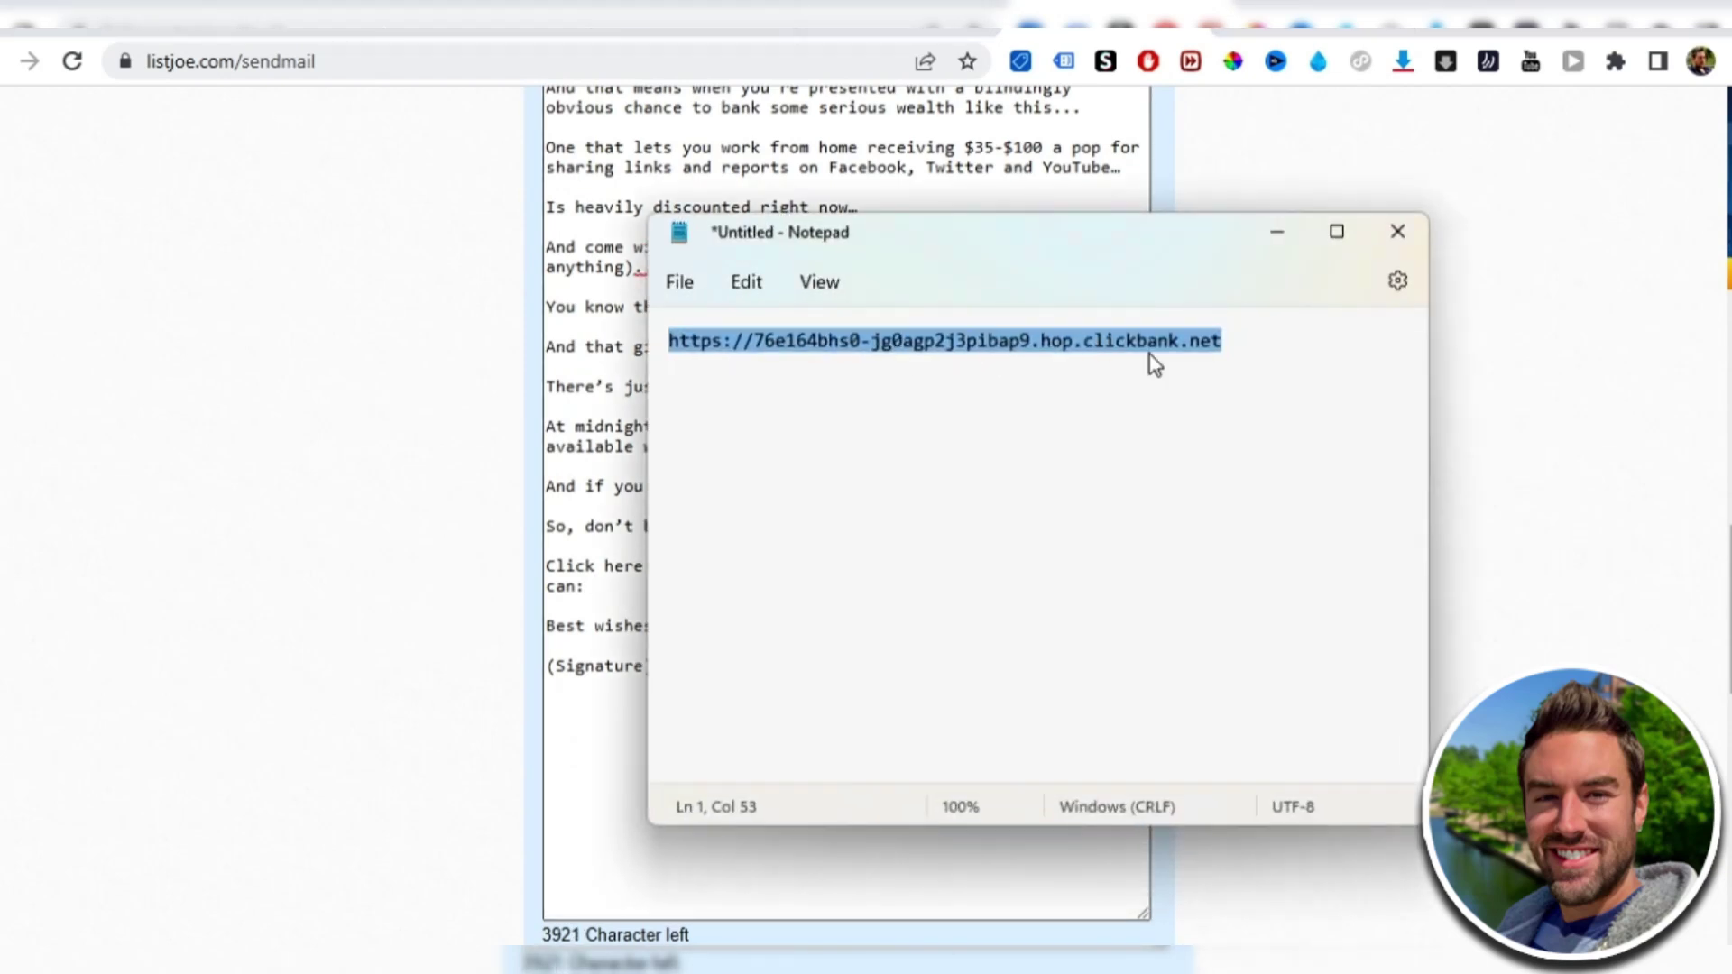
{"action": "right_click", "coordinate": [1059, 347]}
{"action": "left_click", "coordinate": [1120, 476]}
{"action": "key", "text": "alt+Tab"}
Shorten the ClickBank link in TinyURL to tinyurl.com/mr2jyt8u and copy it
{"action": "key", "text": "ctrl+Tab"}
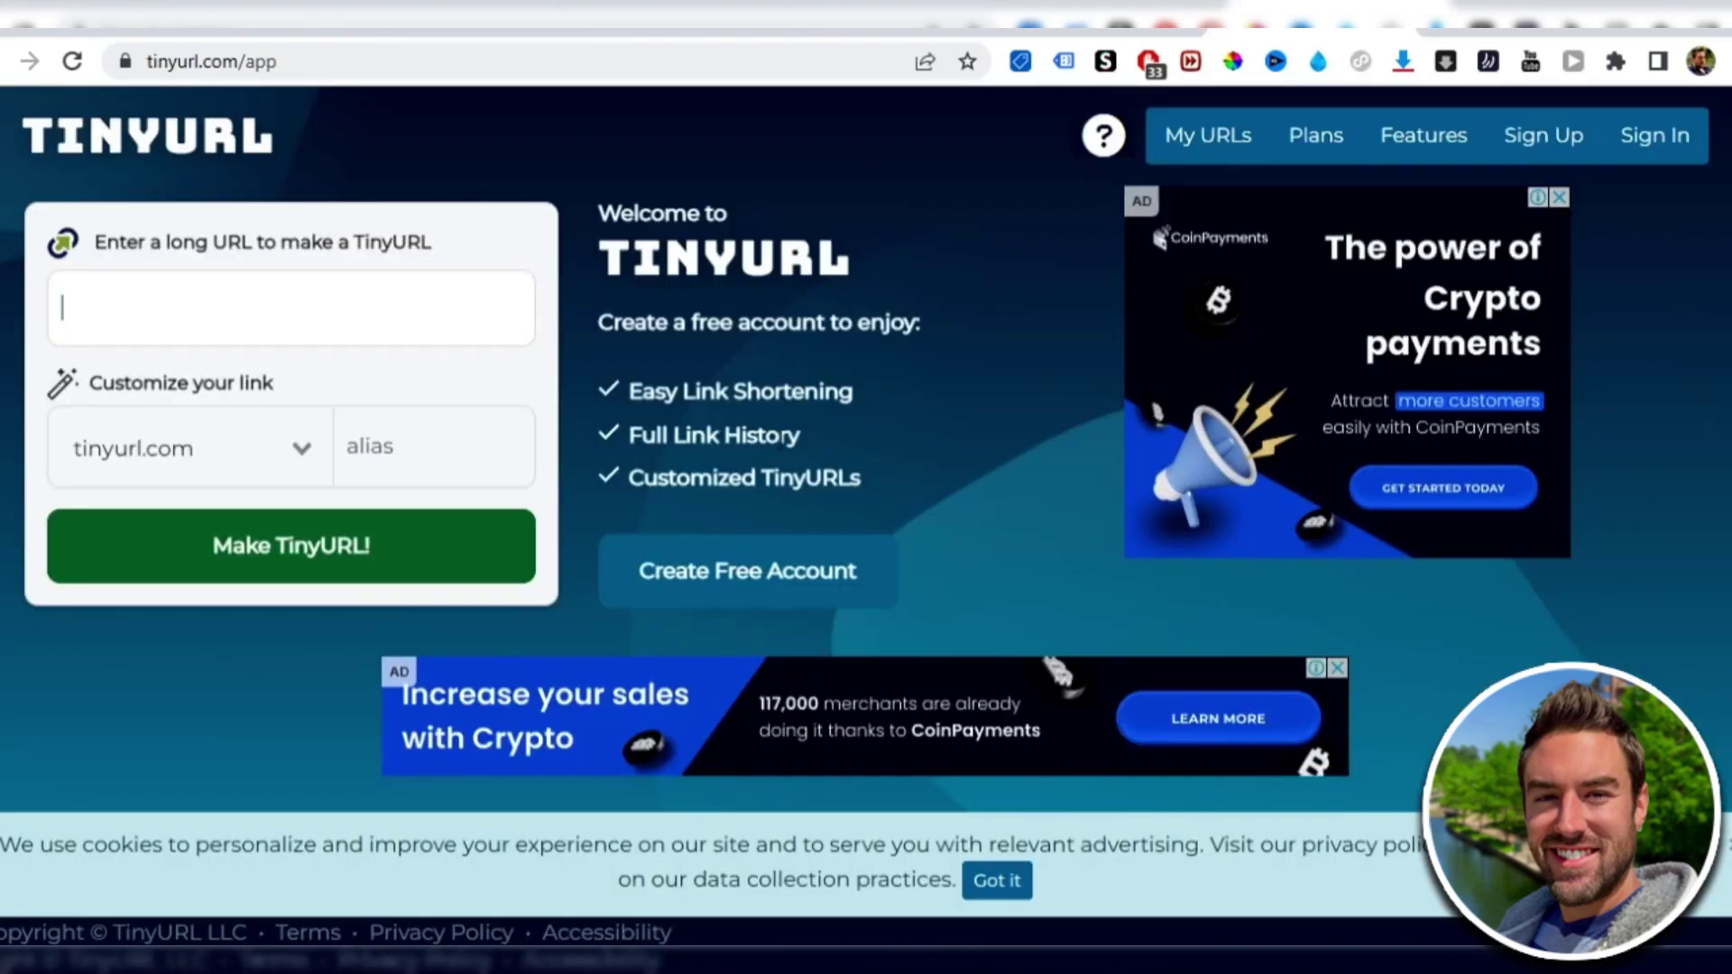
{"action": "right_click", "coordinate": [152, 312]}
{"action": "left_click", "coordinate": [208, 497]}
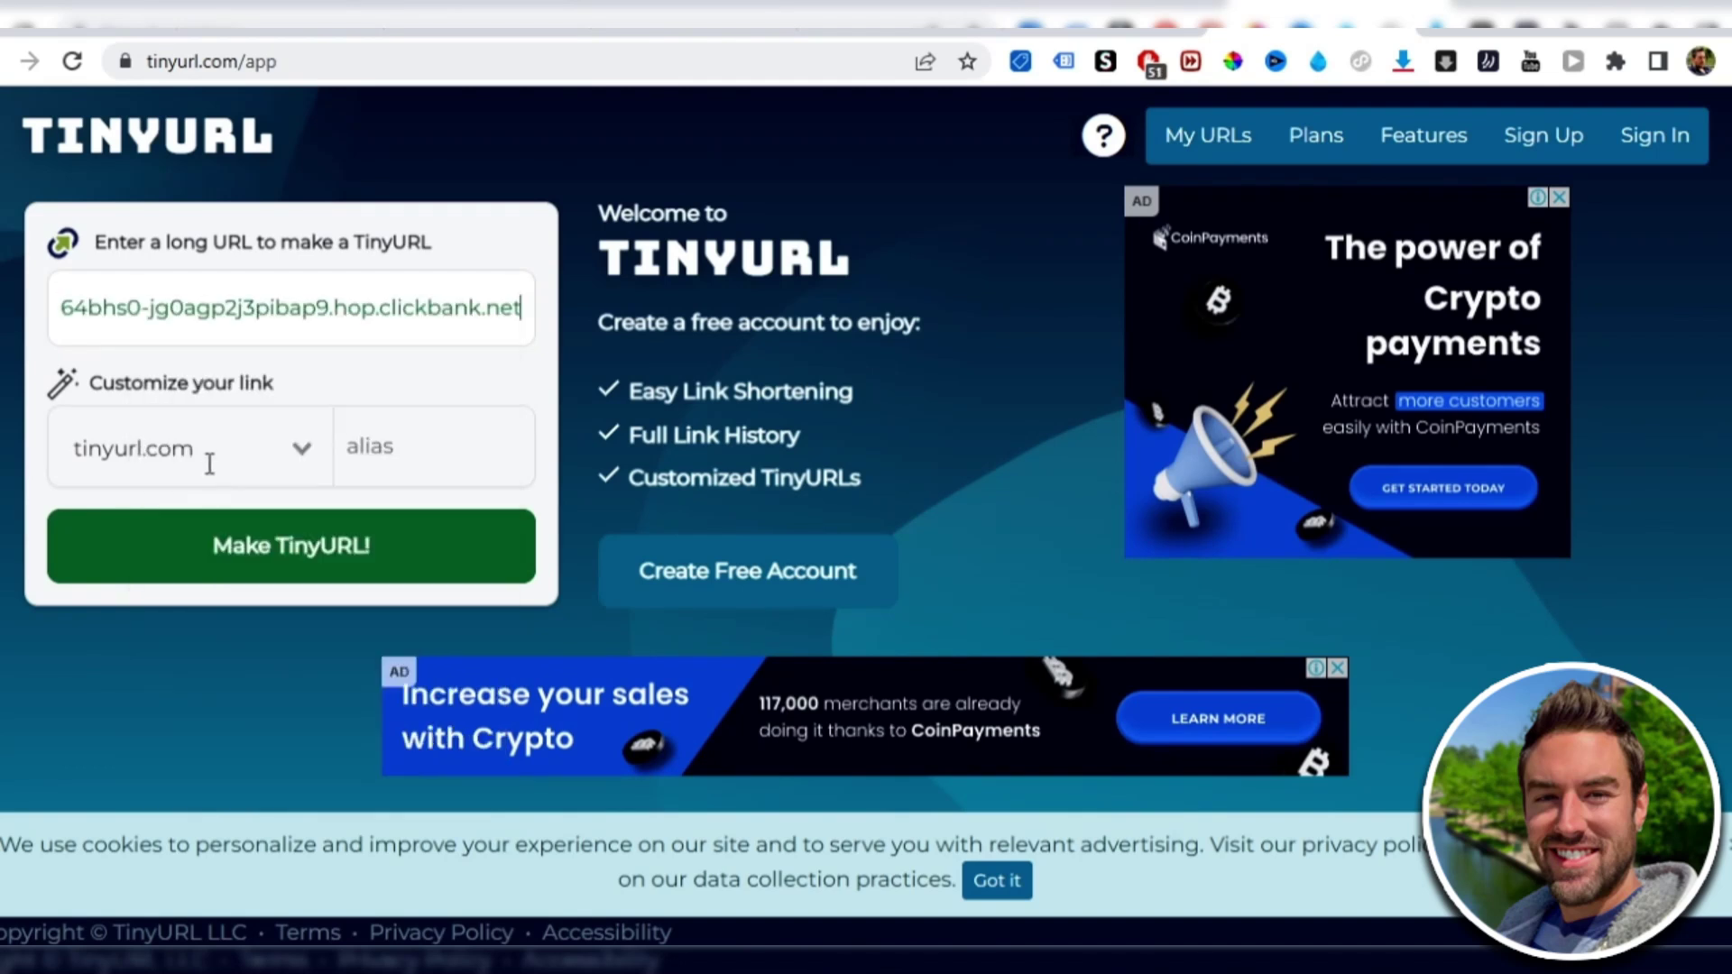
{"action": "left_click", "coordinate": [287, 548]}
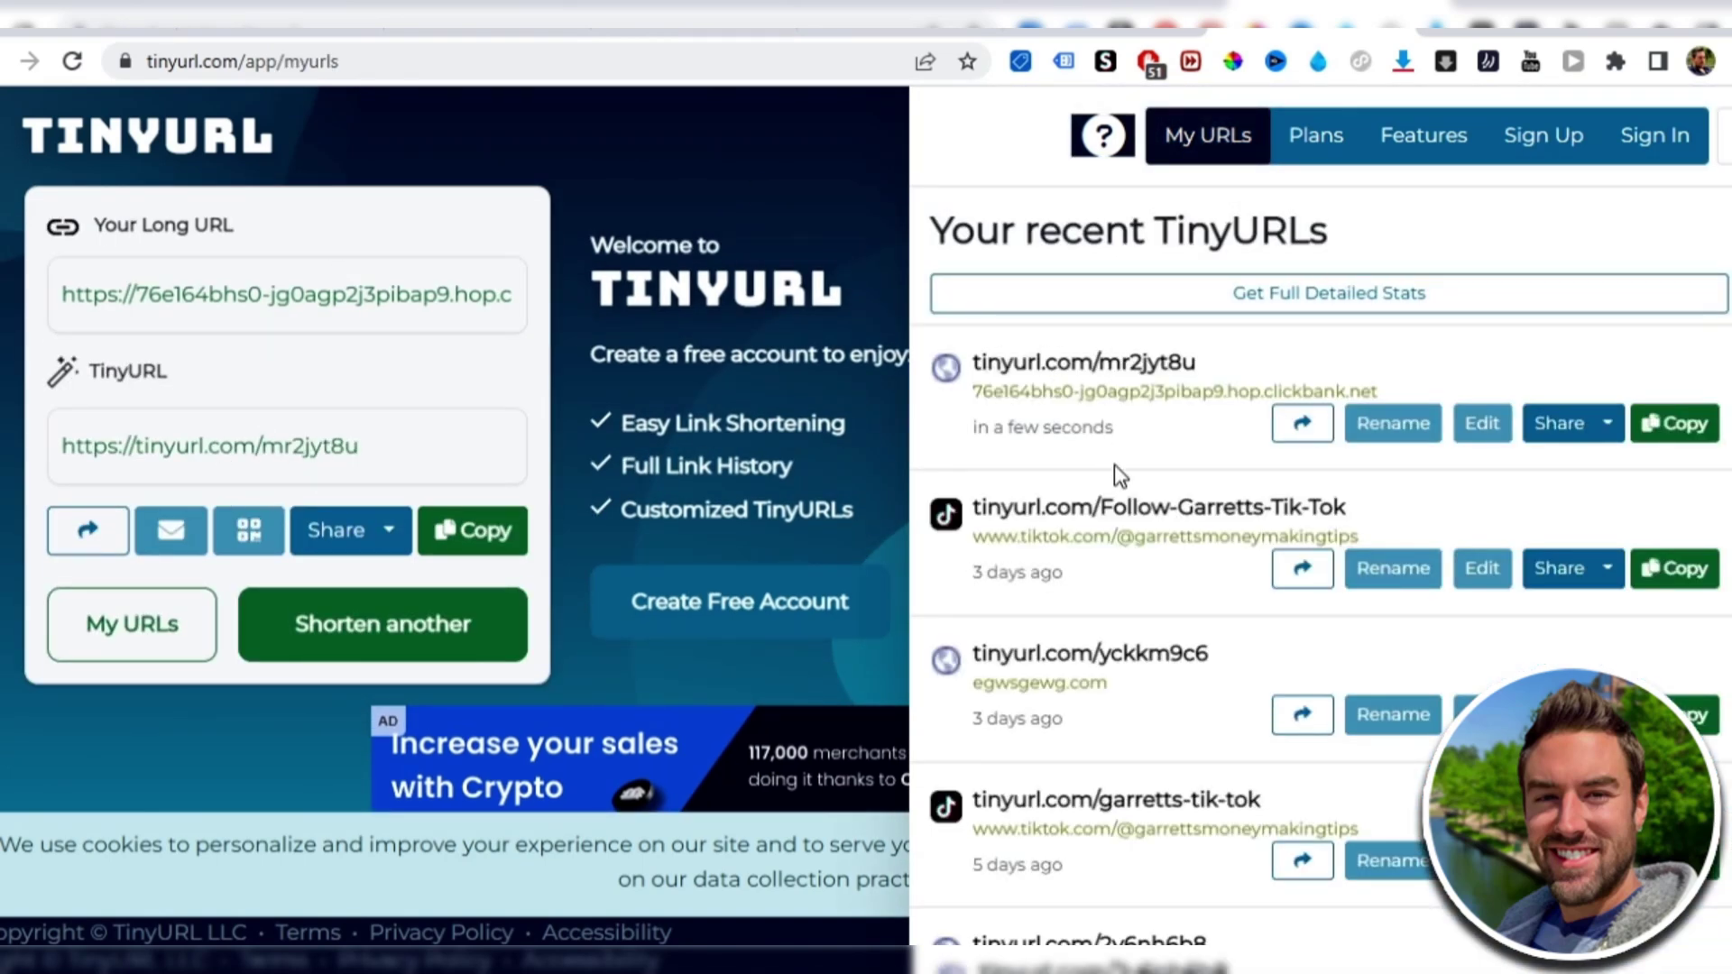
{"action": "scroll", "coordinate": [1116, 732], "scroll_direction": "down", "scroll_amount": 2}
{"action": "scroll", "coordinate": [1128, 751], "scroll_direction": "up", "scroll_amount": 2}
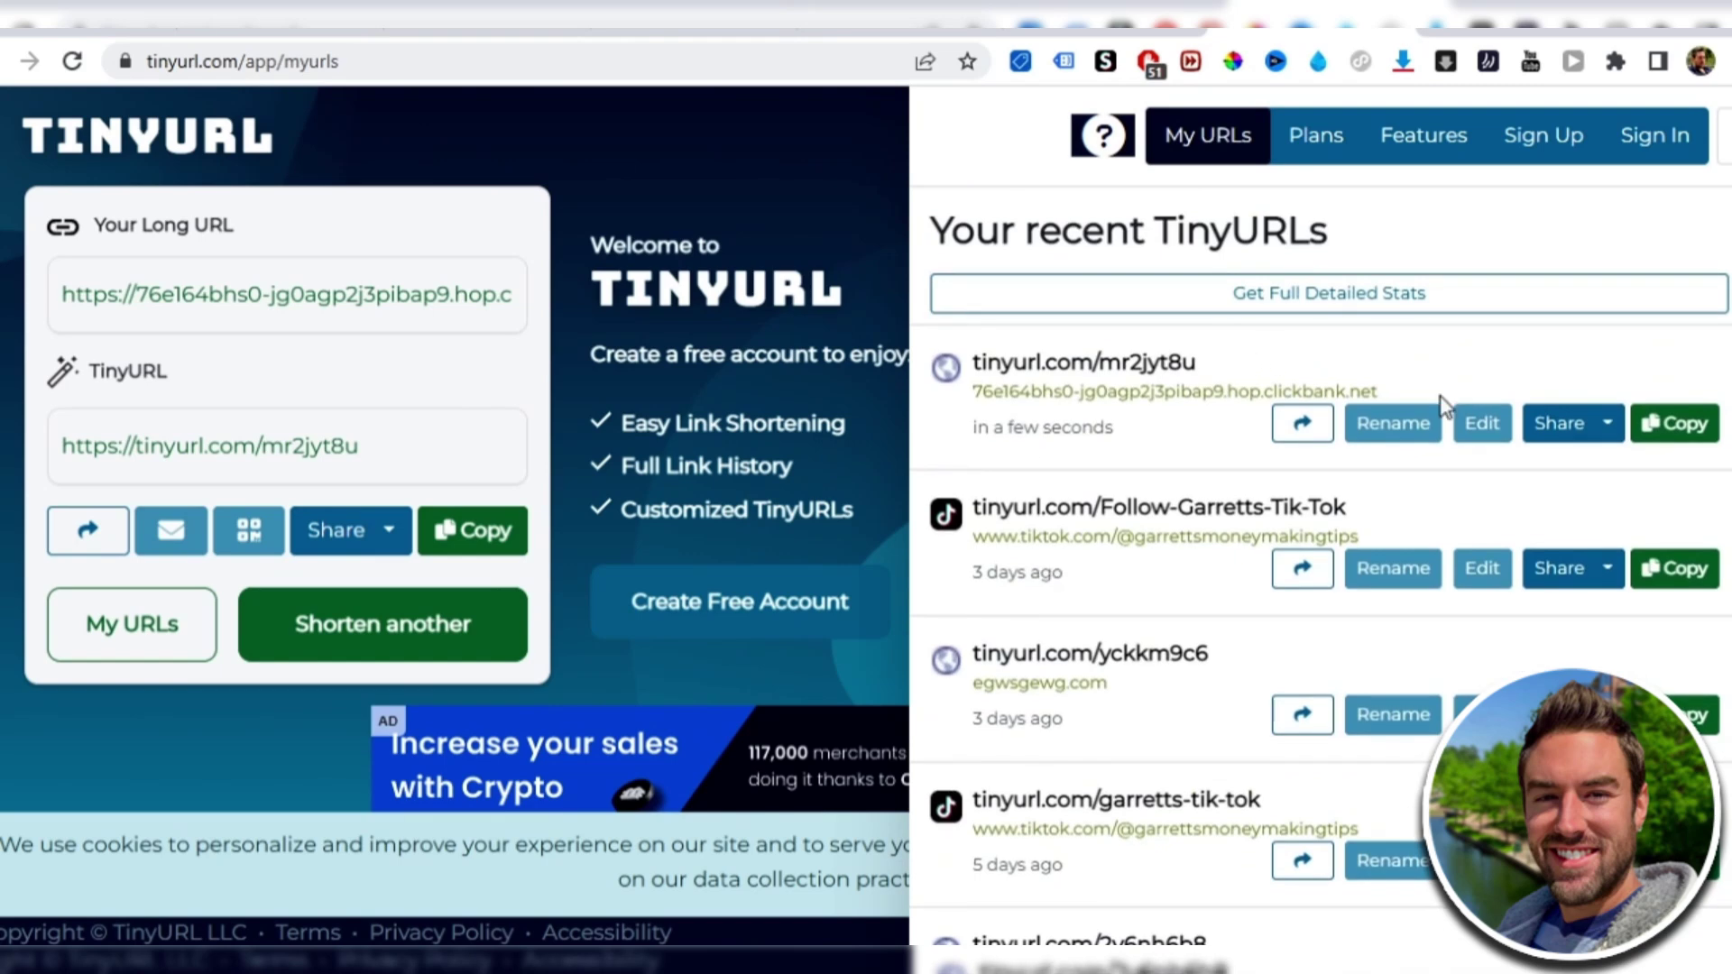
{"action": "left_click", "coordinate": [1680, 431]}
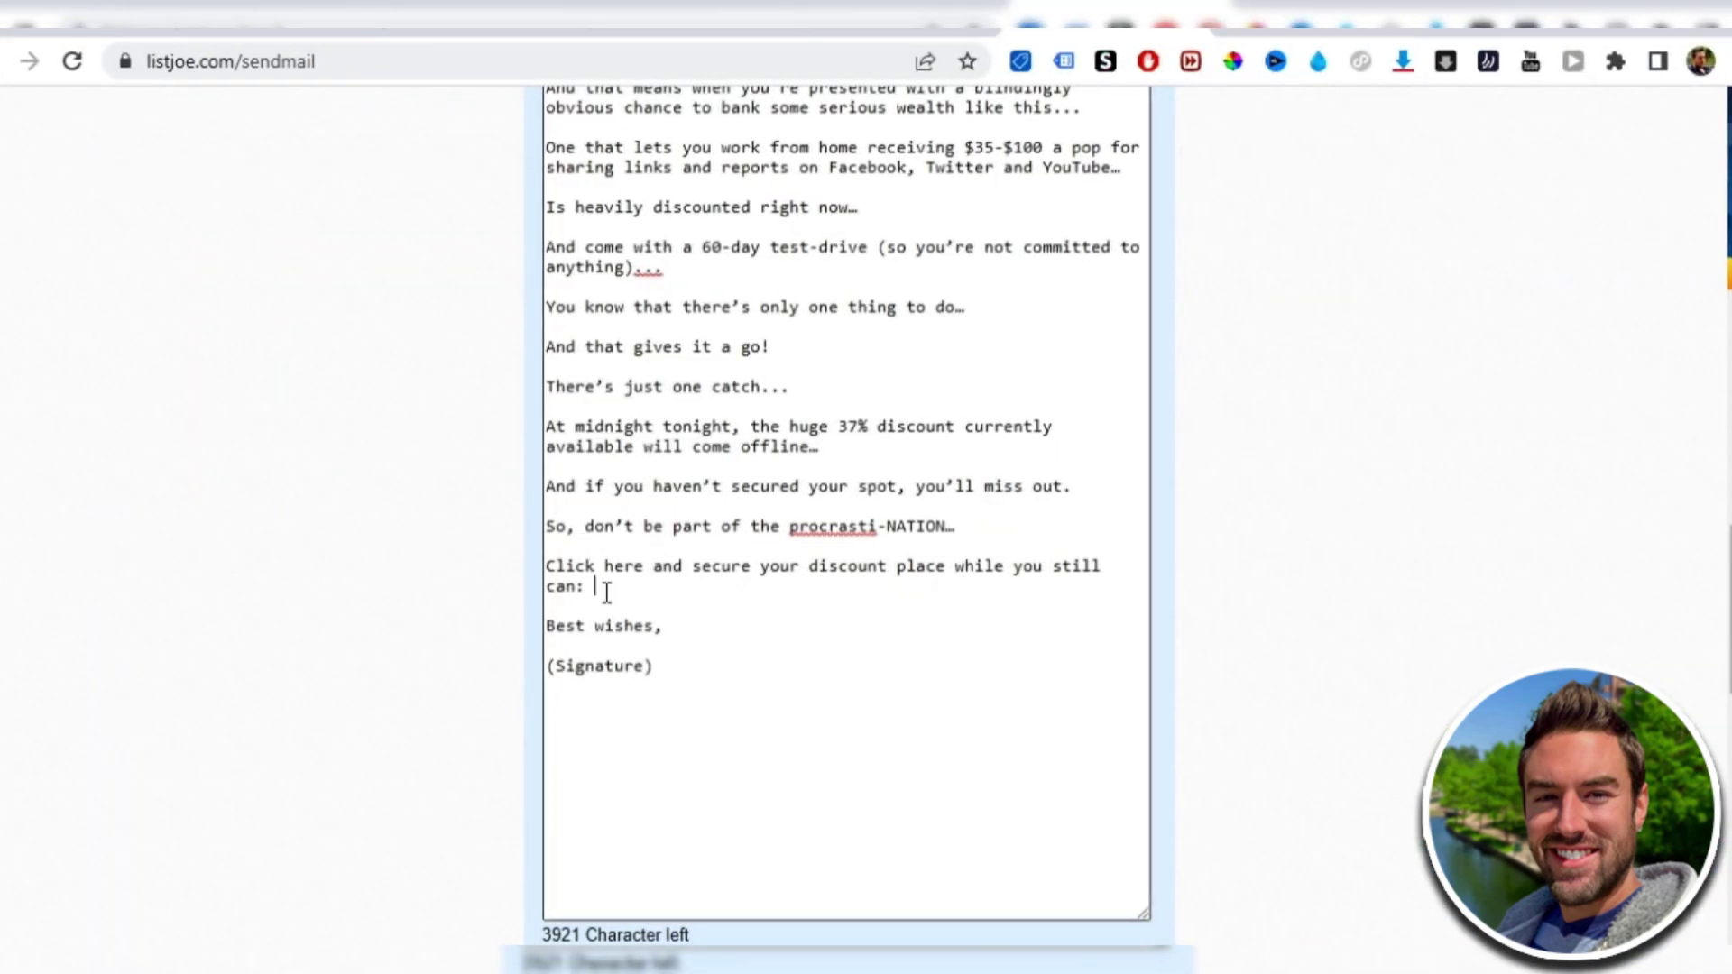
Paste the TinyURL link after 'can:' and delete the (Signature) placeholder
{"action": "right_click", "coordinate": [605, 591]}
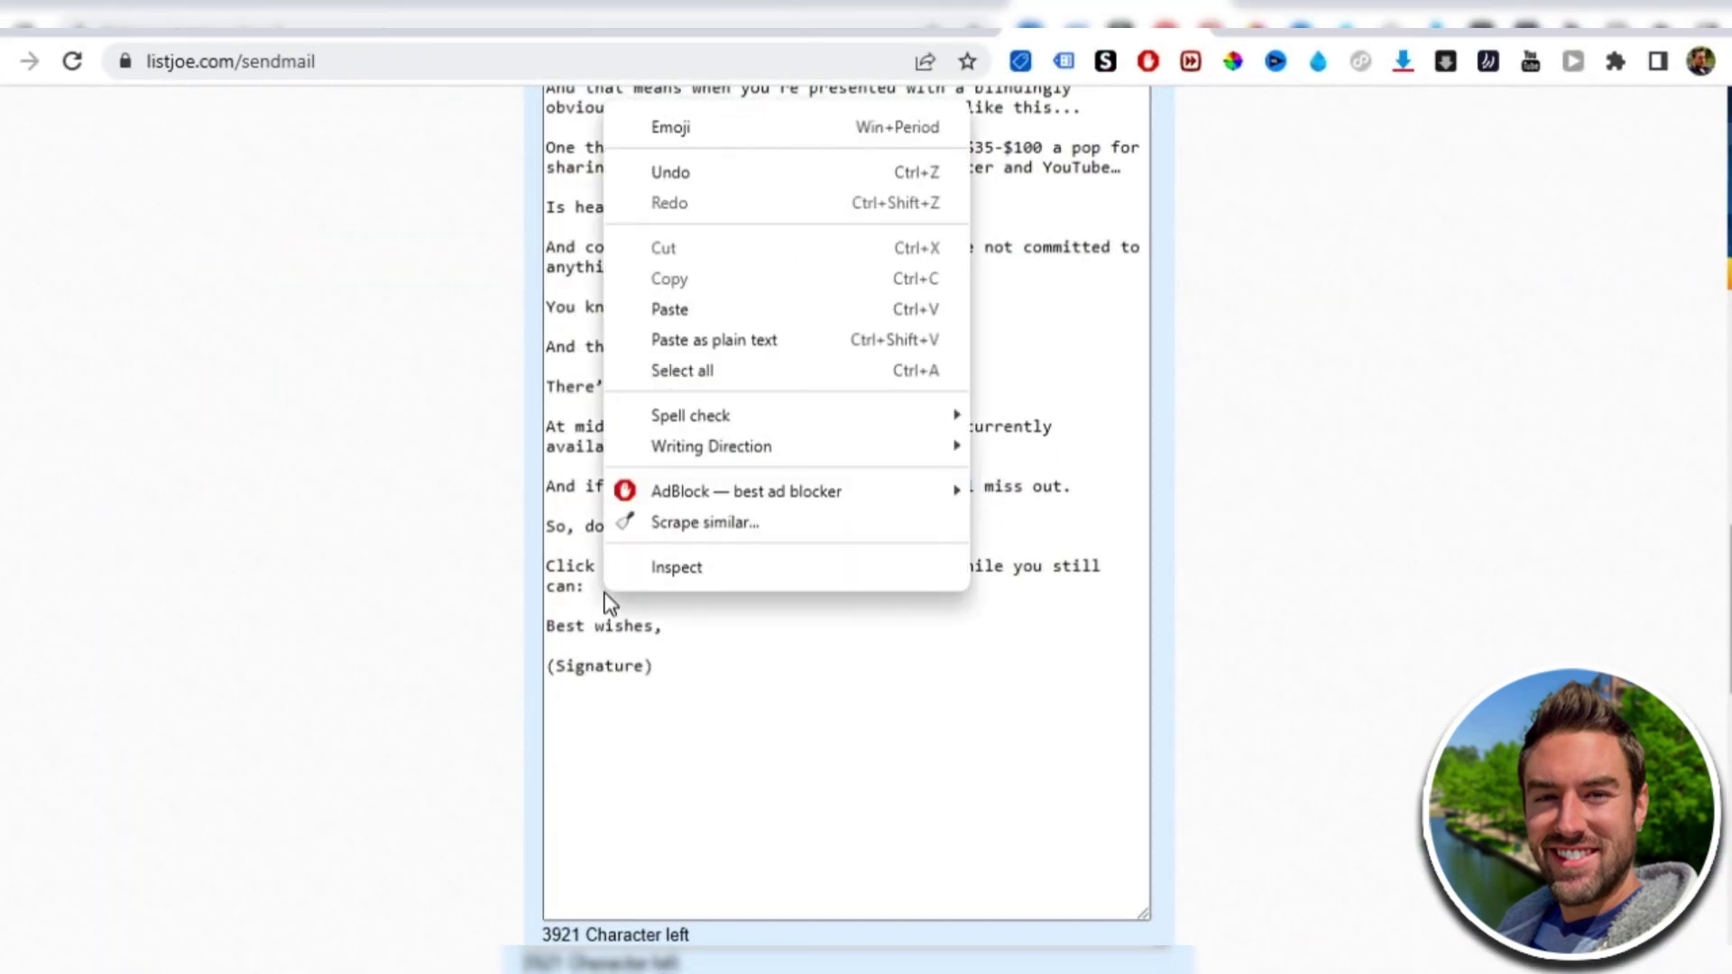
{"action": "left_click", "coordinate": [688, 309]}
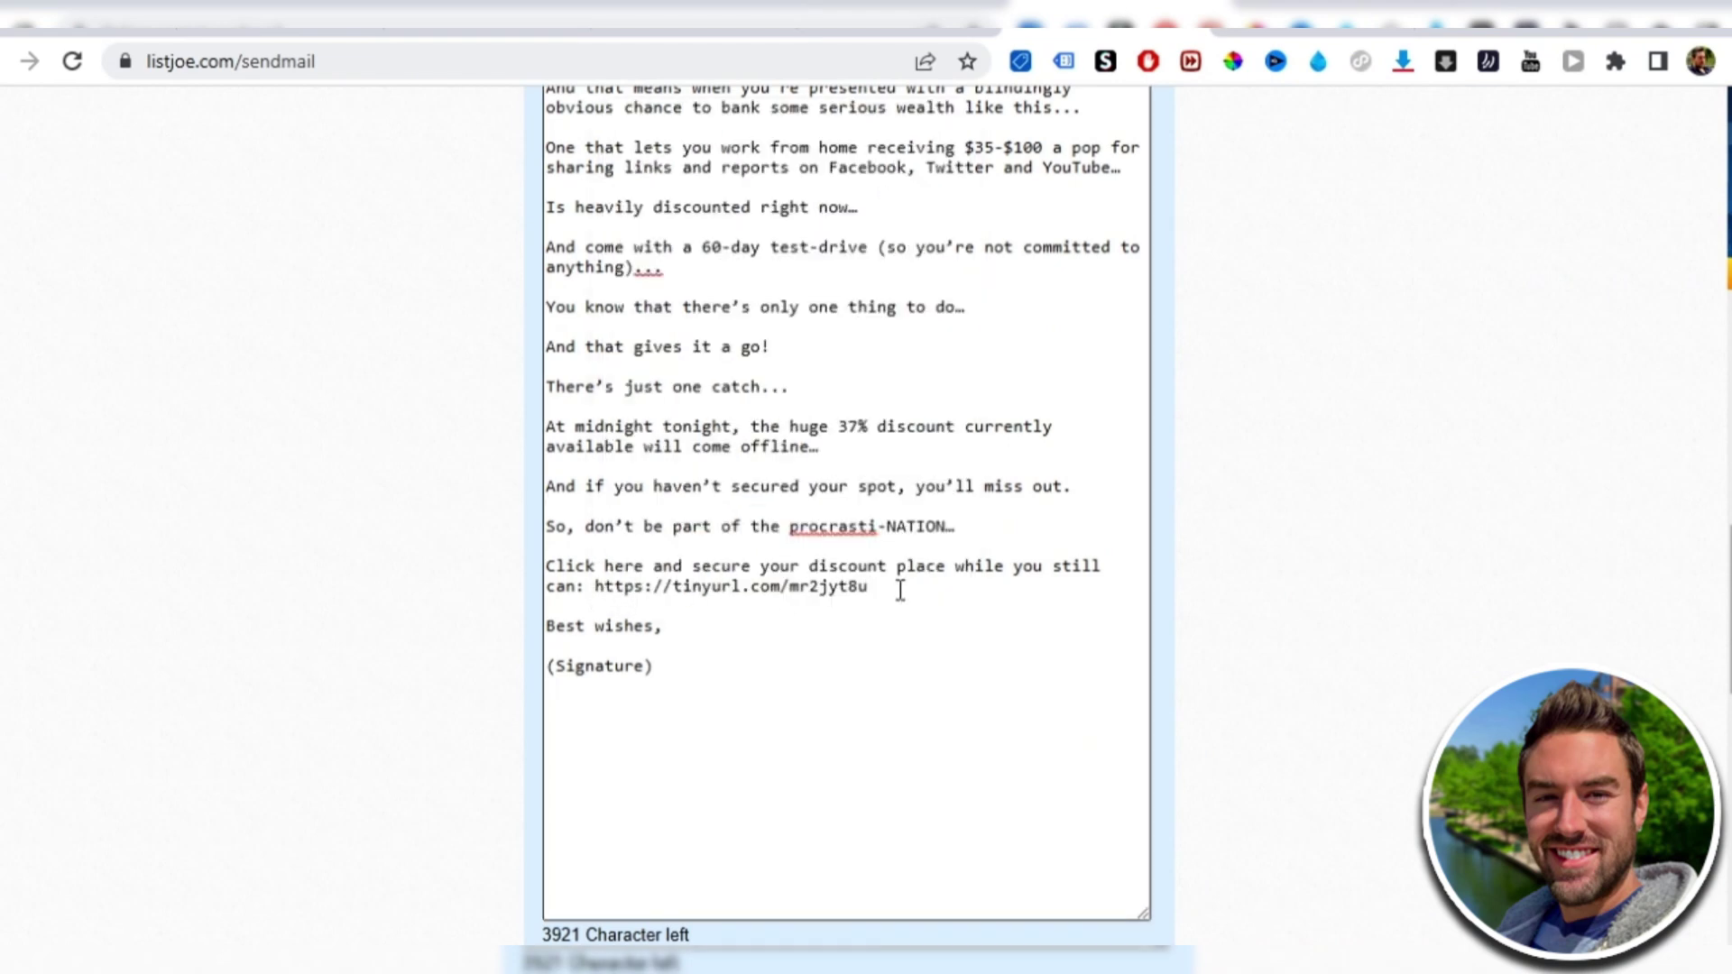
{"action": "left_click_drag", "start_coordinate": [898, 592], "coordinate": [594, 587]}
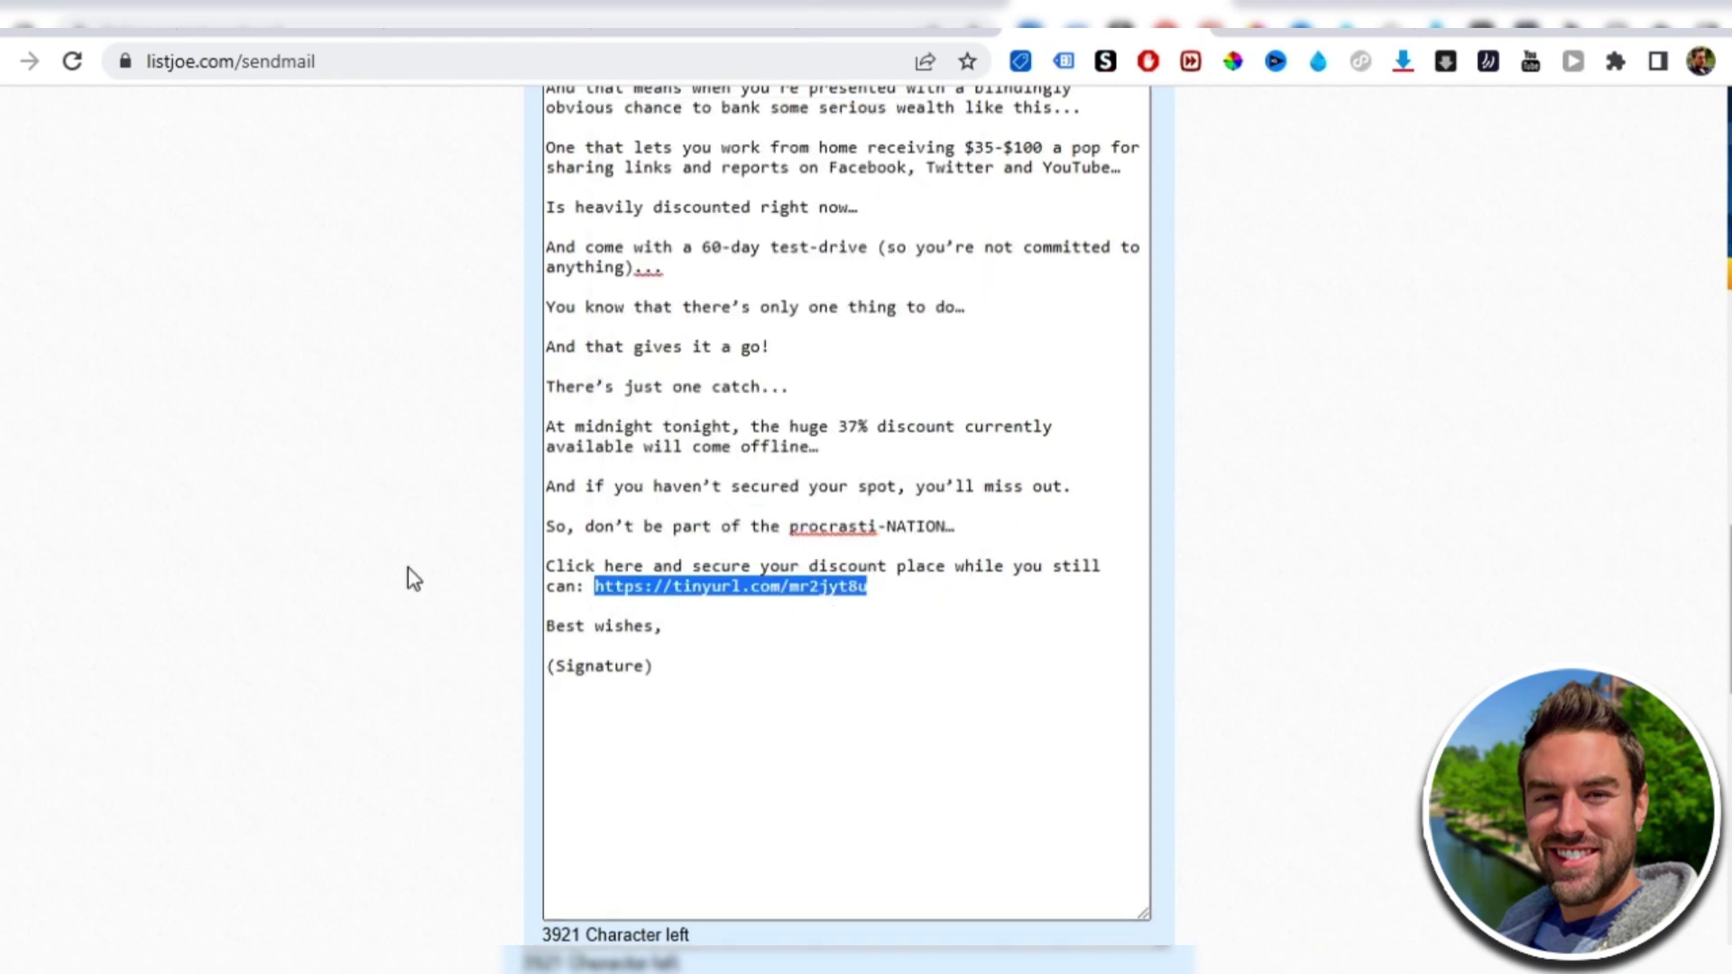
{"action": "left_click", "coordinate": [386, 593]}
{"action": "scroll", "coordinate": [758, 582], "scroll_direction": "up", "scroll_amount": 2}
{"action": "scroll", "coordinate": [701, 267], "scroll_direction": "up", "scroll_amount": 1}
{"action": "scroll", "coordinate": [632, 267], "scroll_direction": "down", "scroll_amount": 1}
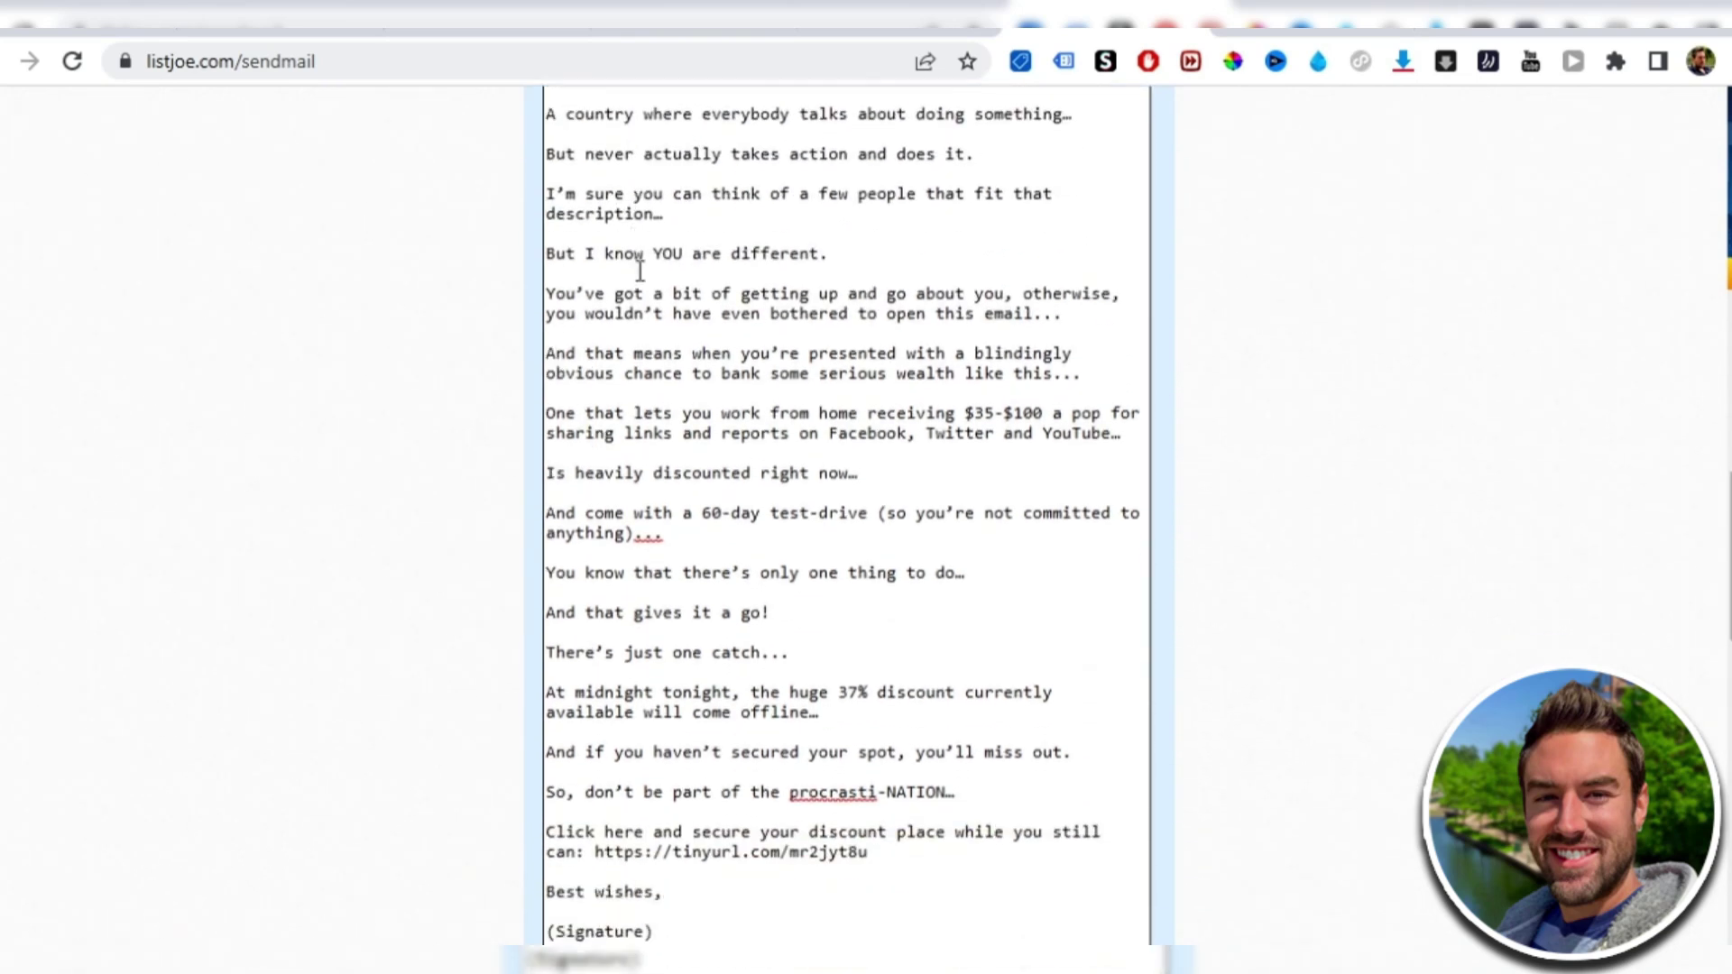
{"action": "scroll", "coordinate": [638, 275], "scroll_direction": "down", "scroll_amount": 1}
{"action": "scroll", "coordinate": [646, 271], "scroll_direction": "down", "scroll_amount": 1}
{"action": "scroll", "coordinate": [853, 436], "scroll_direction": "down", "scroll_amount": 1}
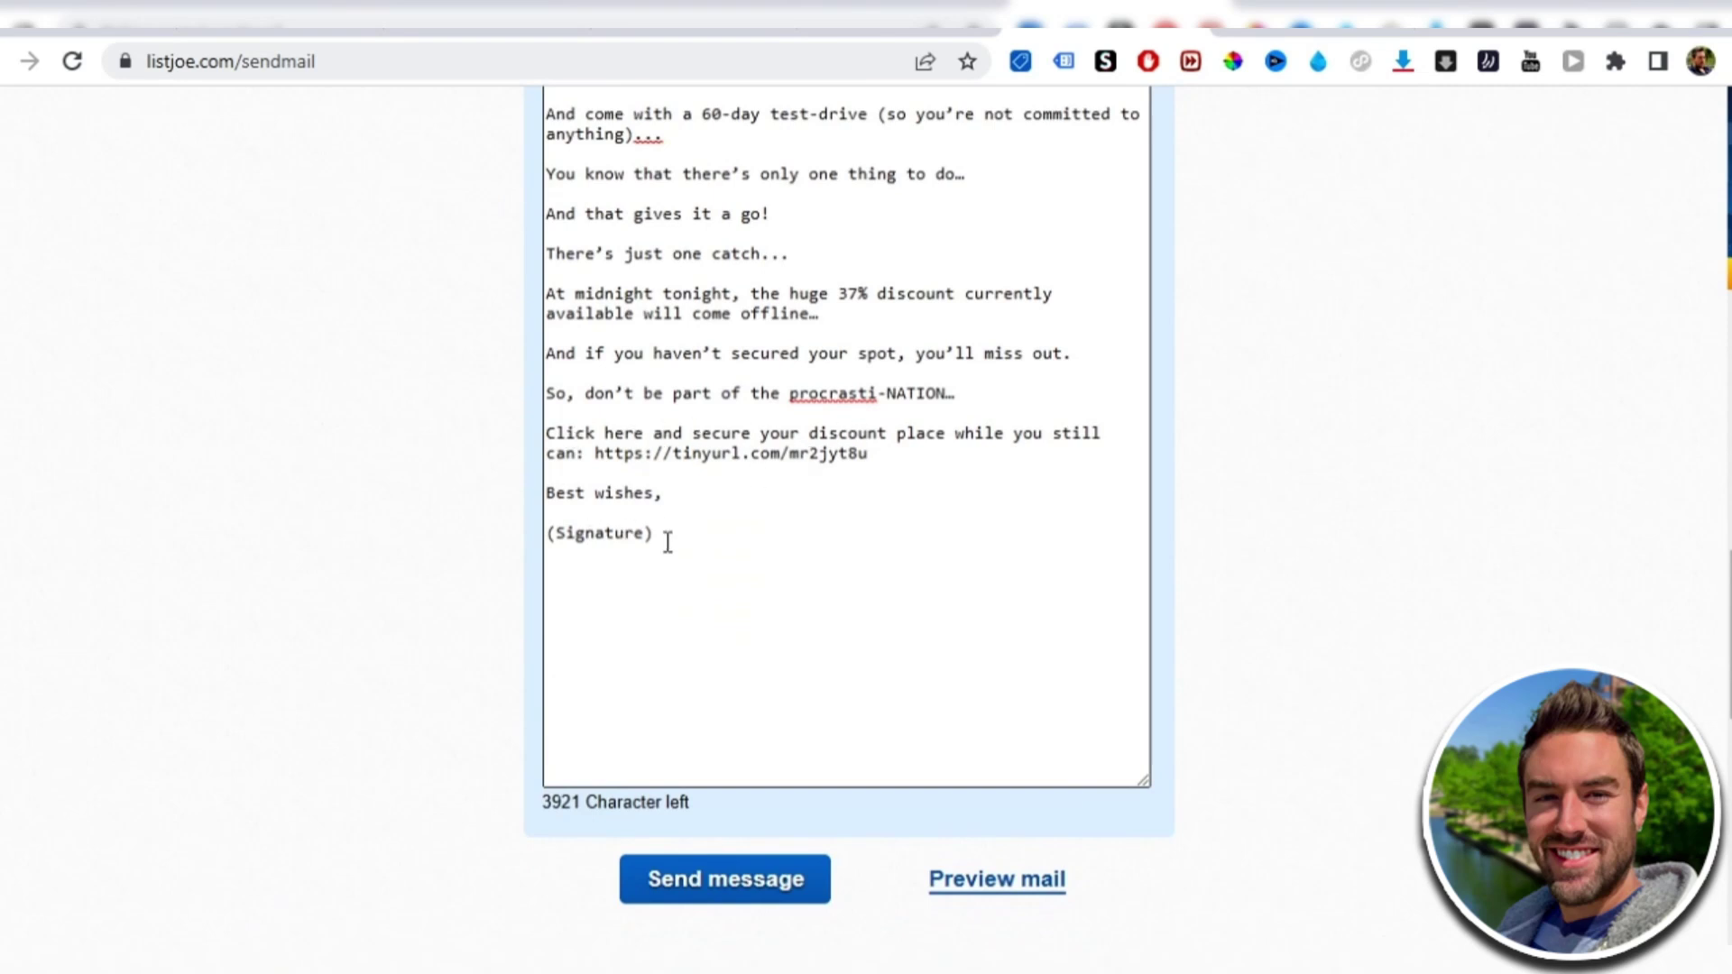
{"action": "left_click_drag", "start_coordinate": [674, 543], "coordinate": [548, 540]}
{"action": "key", "text": "BackSpace"}
{"action": "key", "text": "BackSpace"}
{"action": "scroll", "coordinate": [629, 706], "scroll_direction": "up", "scroll_amount": 1}
{"action": "scroll", "coordinate": [646, 687], "scroll_direction": "up", "scroll_amount": 5}
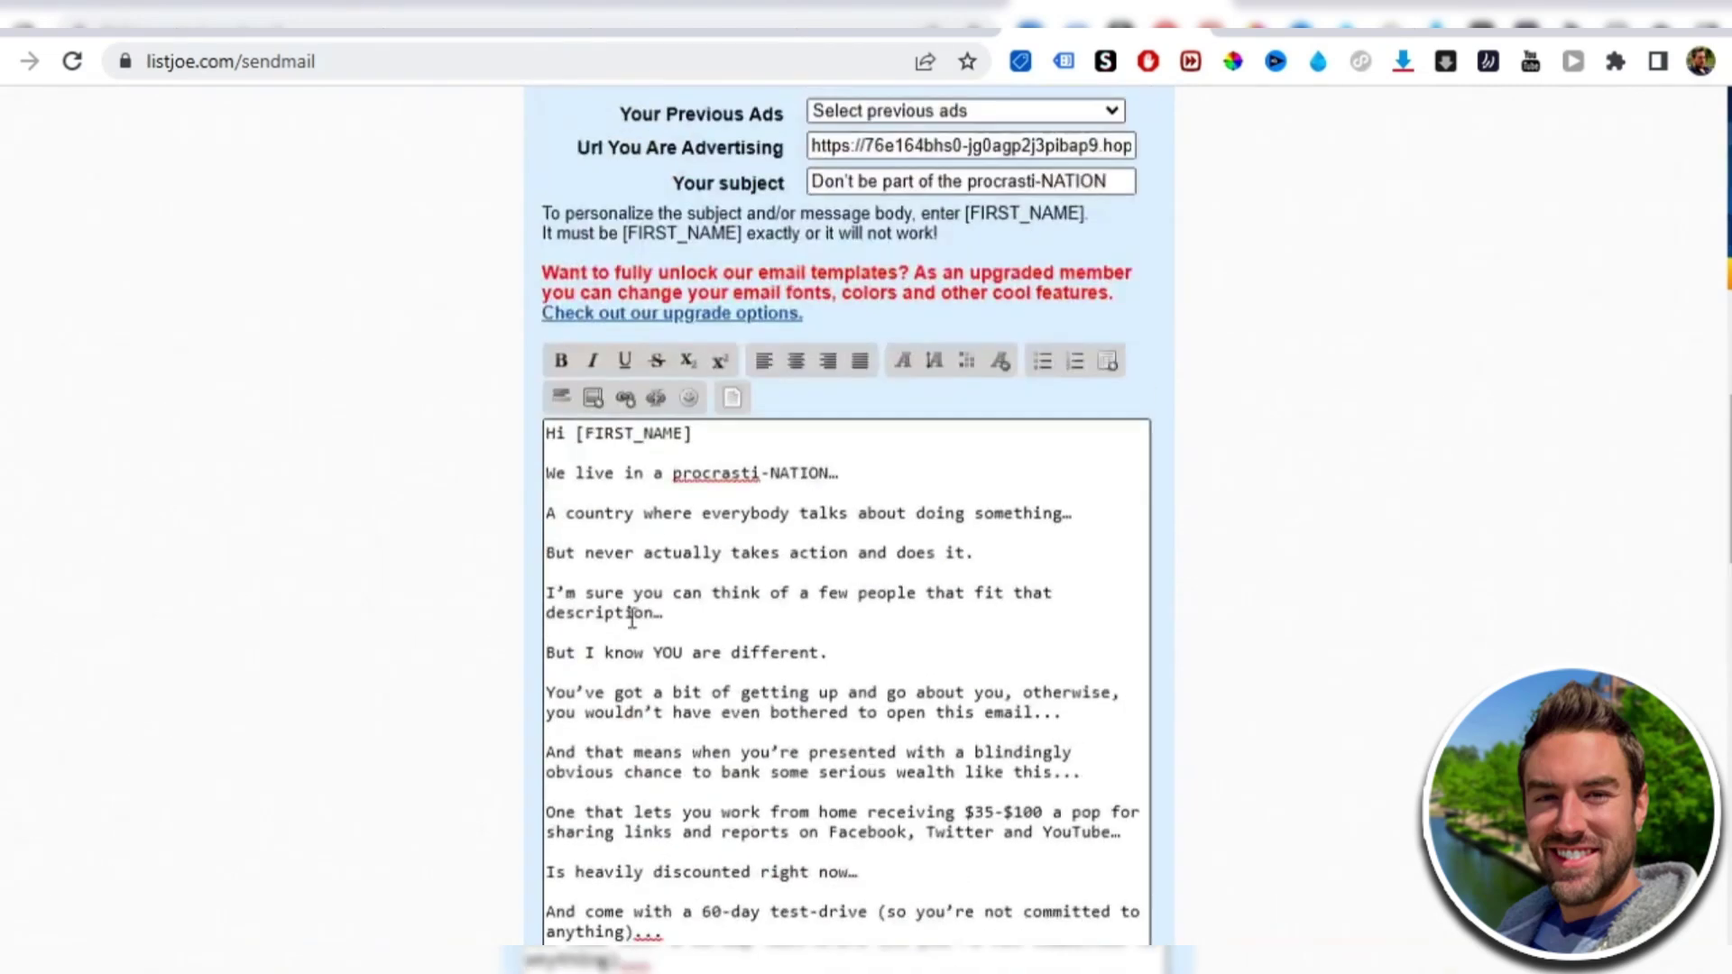
{"action": "scroll", "coordinate": [638, 621], "scroll_direction": "up", "scroll_amount": 2}
{"action": "scroll", "coordinate": [295, 632], "scroll_direction": "down", "scroll_amount": 1}
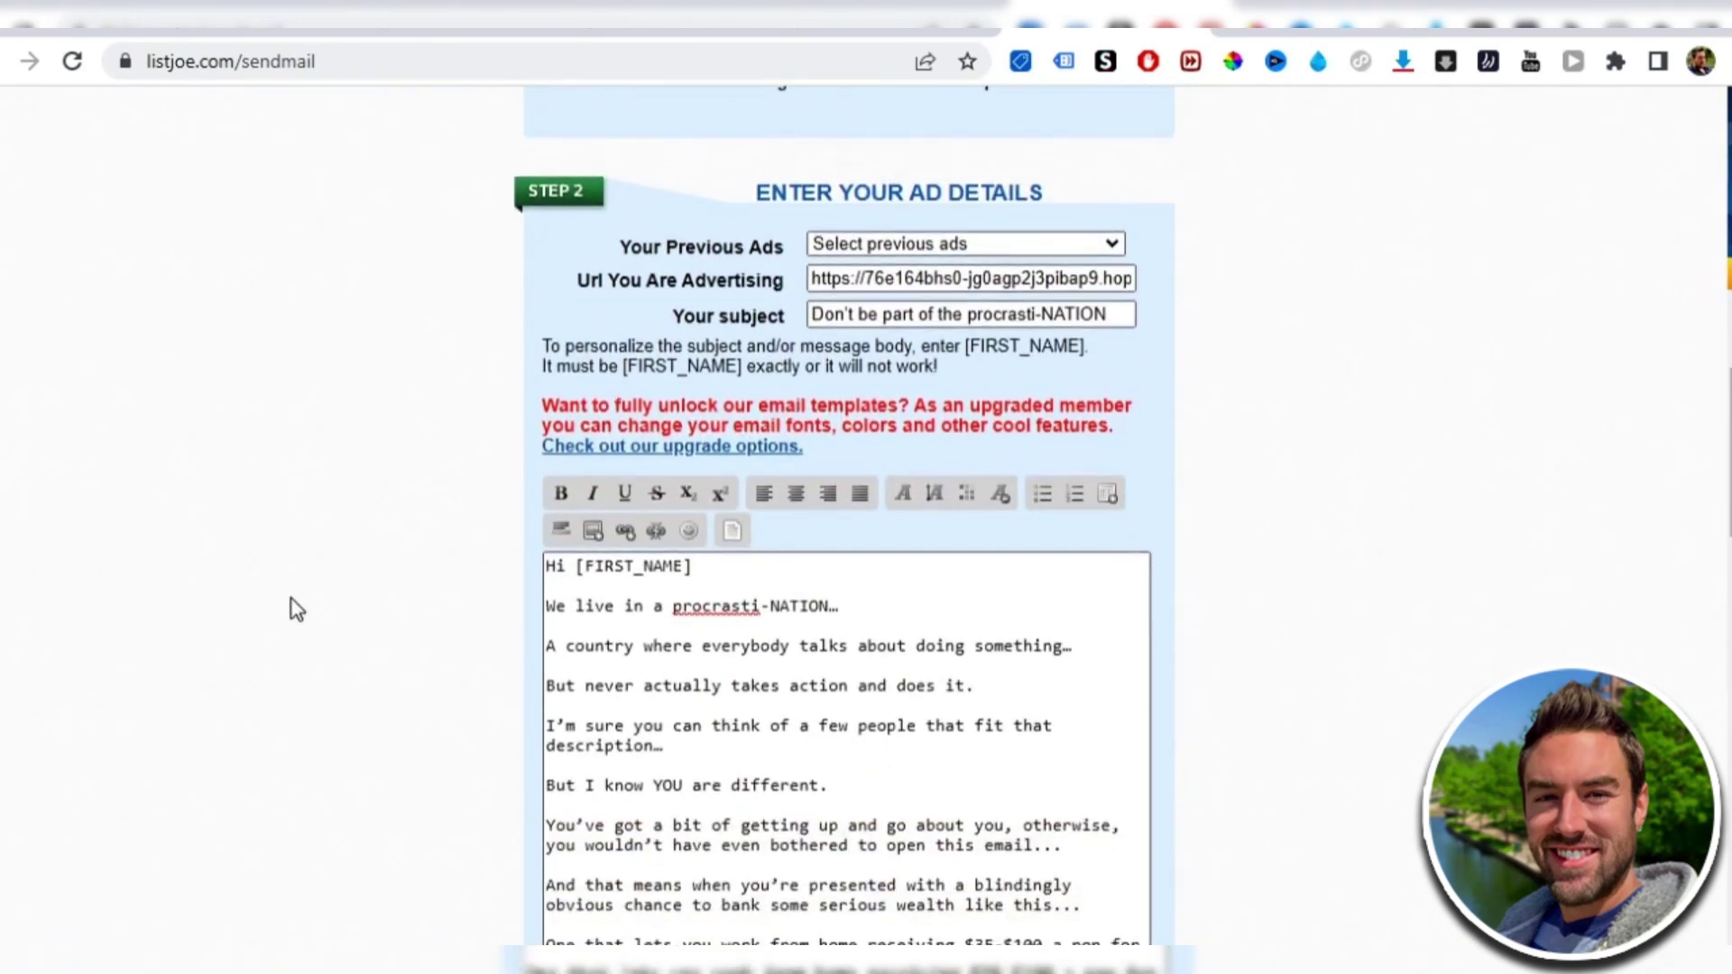
{"action": "scroll", "coordinate": [301, 608], "scroll_direction": "down", "scroll_amount": 2}
{"action": "scroll", "coordinate": [572, 434], "scroll_direction": "up", "scroll_amount": 1}
{"action": "scroll", "coordinate": [572, 433], "scroll_direction": "down", "scroll_amount": 1}
{"action": "scroll", "coordinate": [734, 493], "scroll_direction": "down", "scroll_amount": 4}
{"action": "scroll", "coordinate": [733, 493], "scroll_direction": "up", "scroll_amount": 1}
{"action": "scroll", "coordinate": [734, 494], "scroll_direction": "up", "scroll_amount": 5}
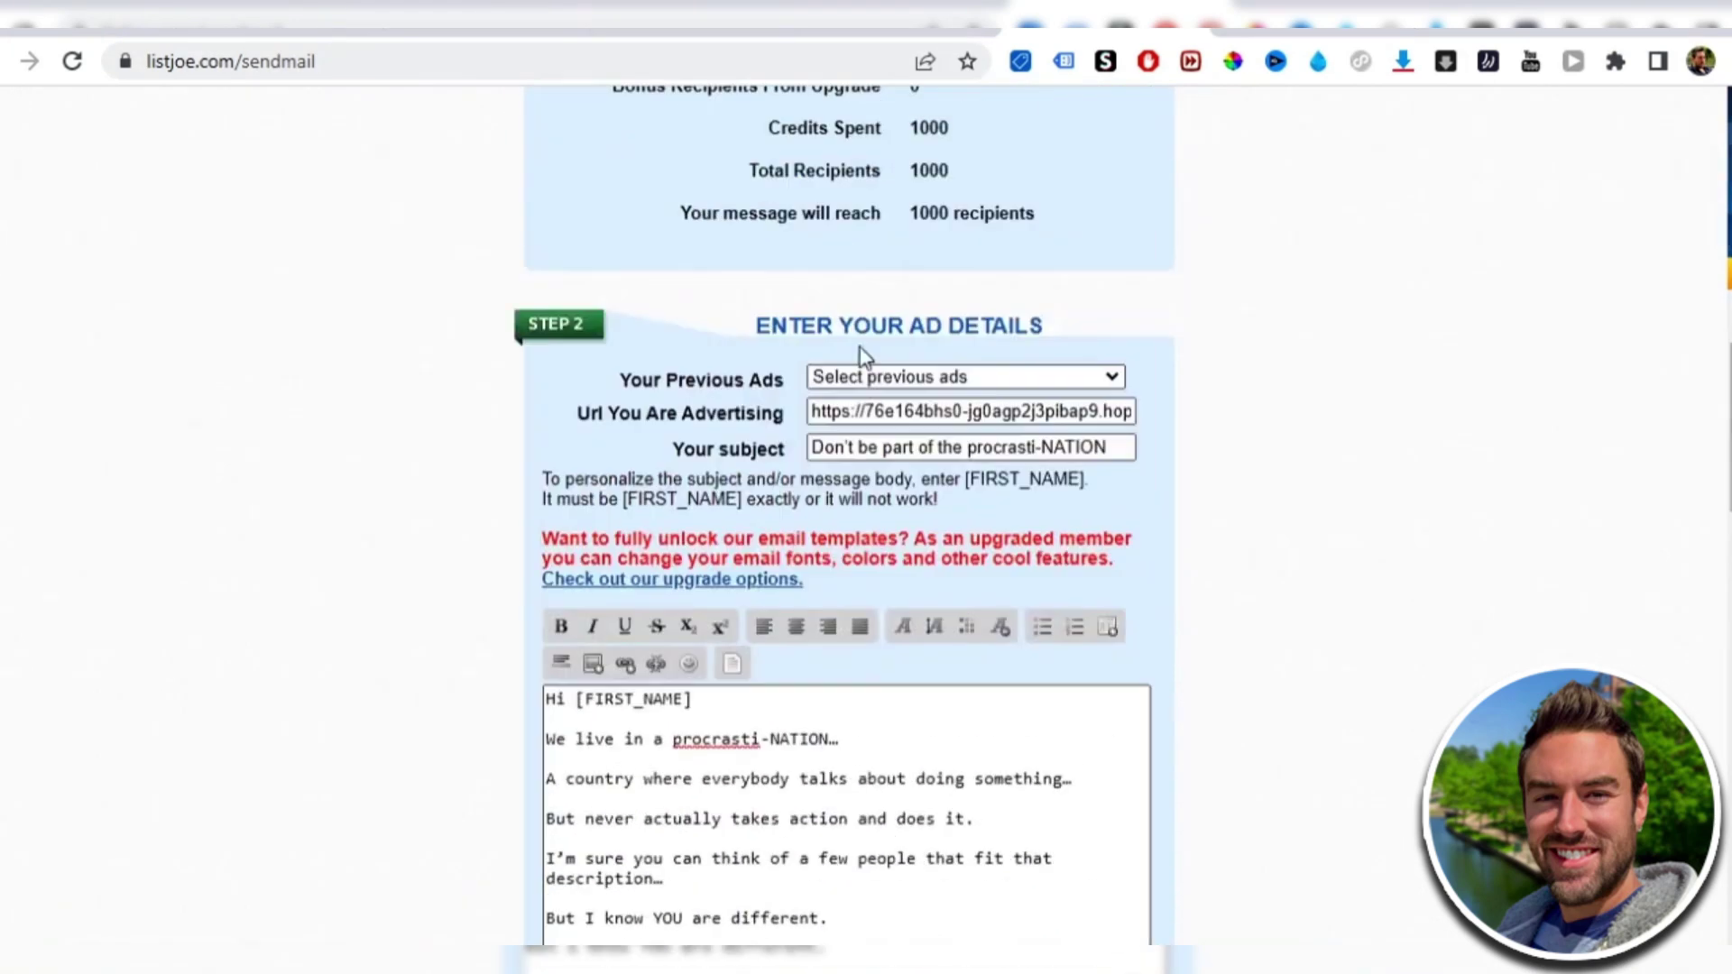
{"action": "scroll", "coordinate": [406, 411], "scroll_direction": "down", "scroll_amount": 1}
{"action": "scroll", "coordinate": [286, 384], "scroll_direction": "down", "scroll_amount": 1}
{"action": "scroll", "coordinate": [285, 383], "scroll_direction": "down", "scroll_amount": 3}
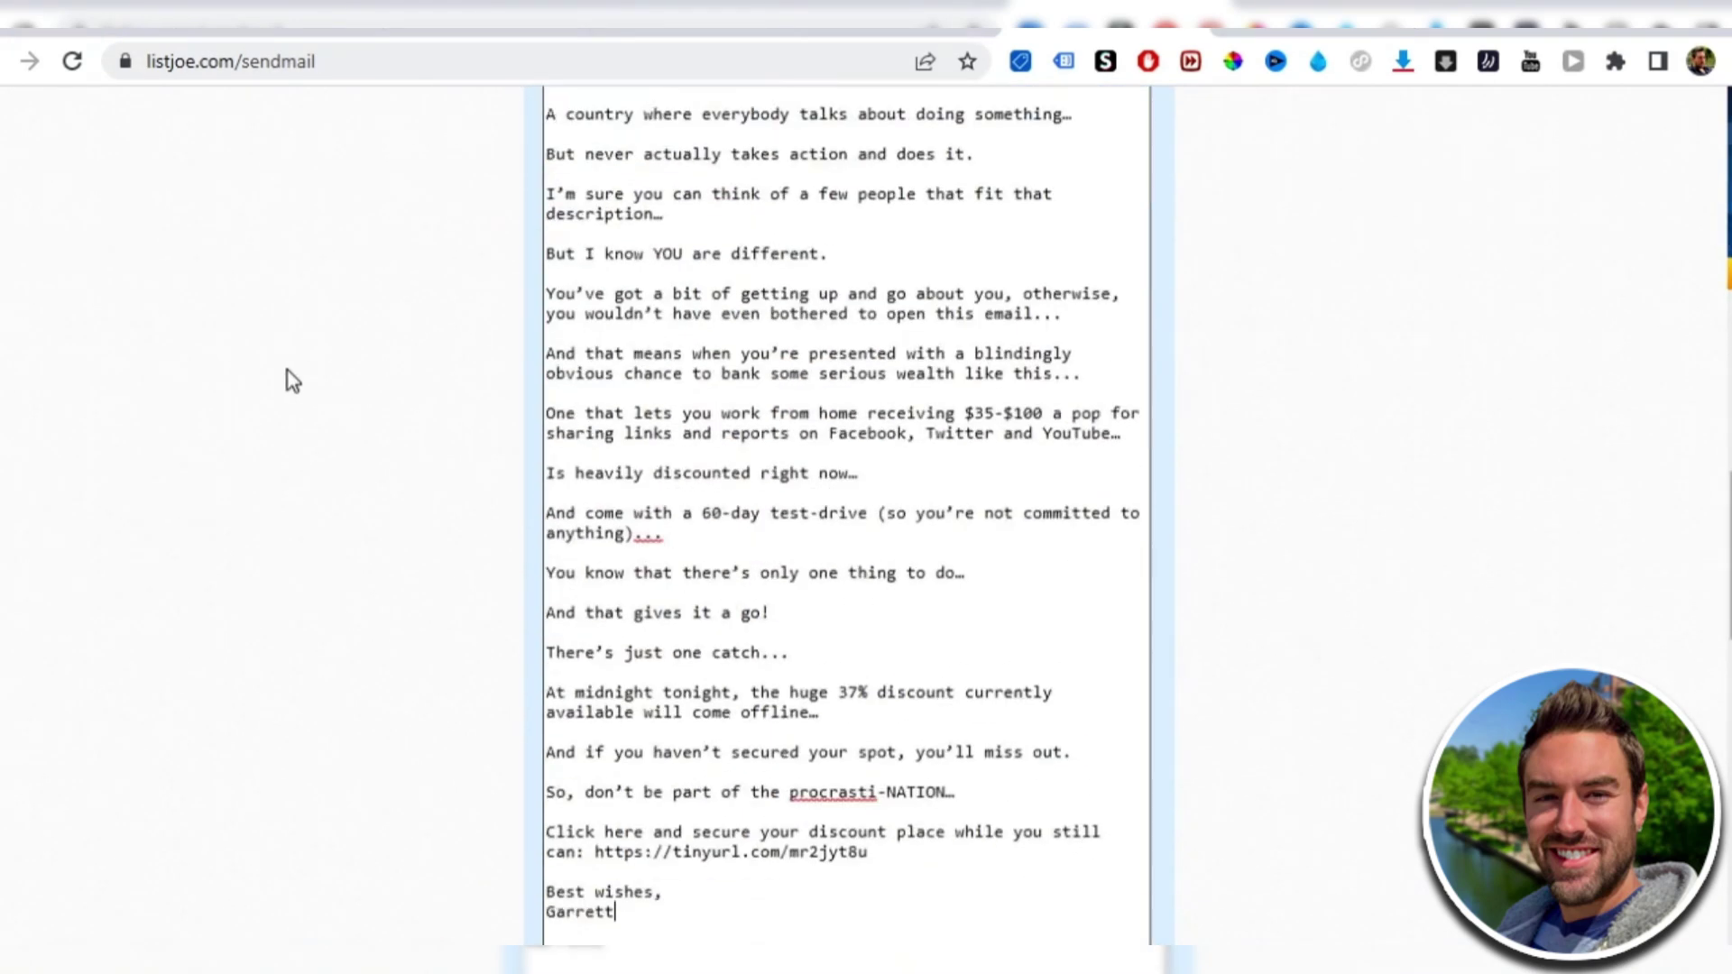
{"action": "scroll", "coordinate": [287, 376], "scroll_direction": "down", "scroll_amount": 2}
{"action": "scroll", "coordinate": [291, 374], "scroll_direction": "down", "scroll_amount": 1}
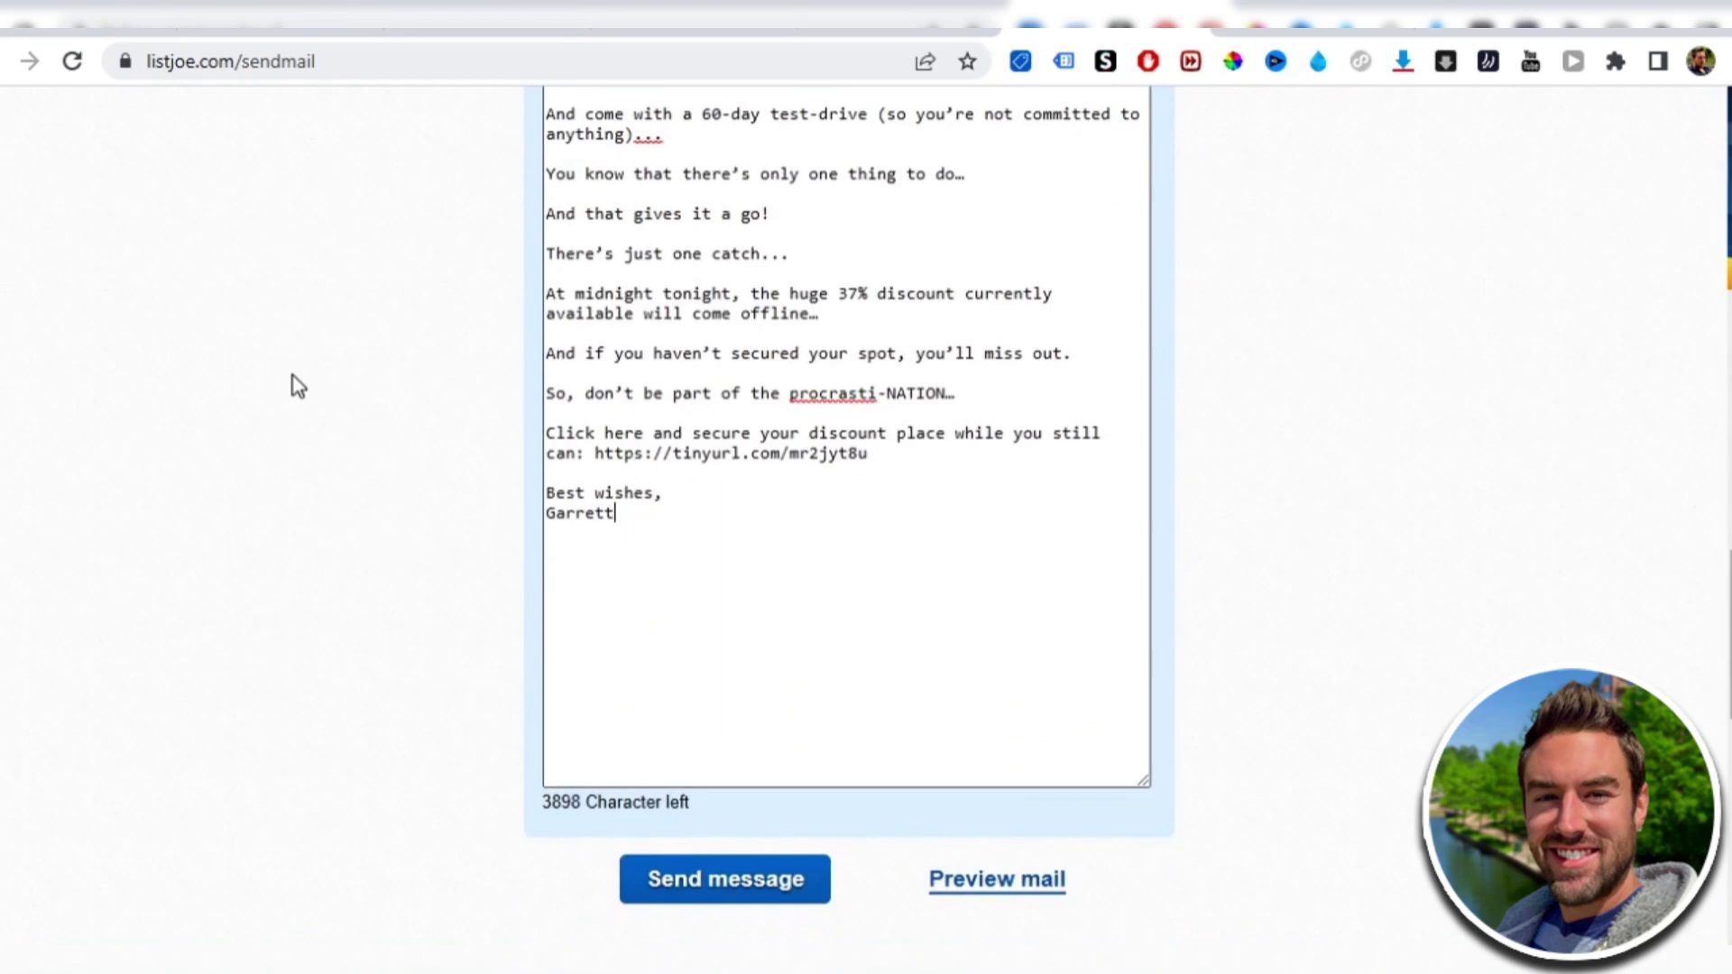
{"action": "scroll", "coordinate": [296, 374], "scroll_direction": "down", "scroll_amount": 2}
{"action": "scroll", "coordinate": [304, 388], "scroll_direction": "down", "scroll_amount": 1}
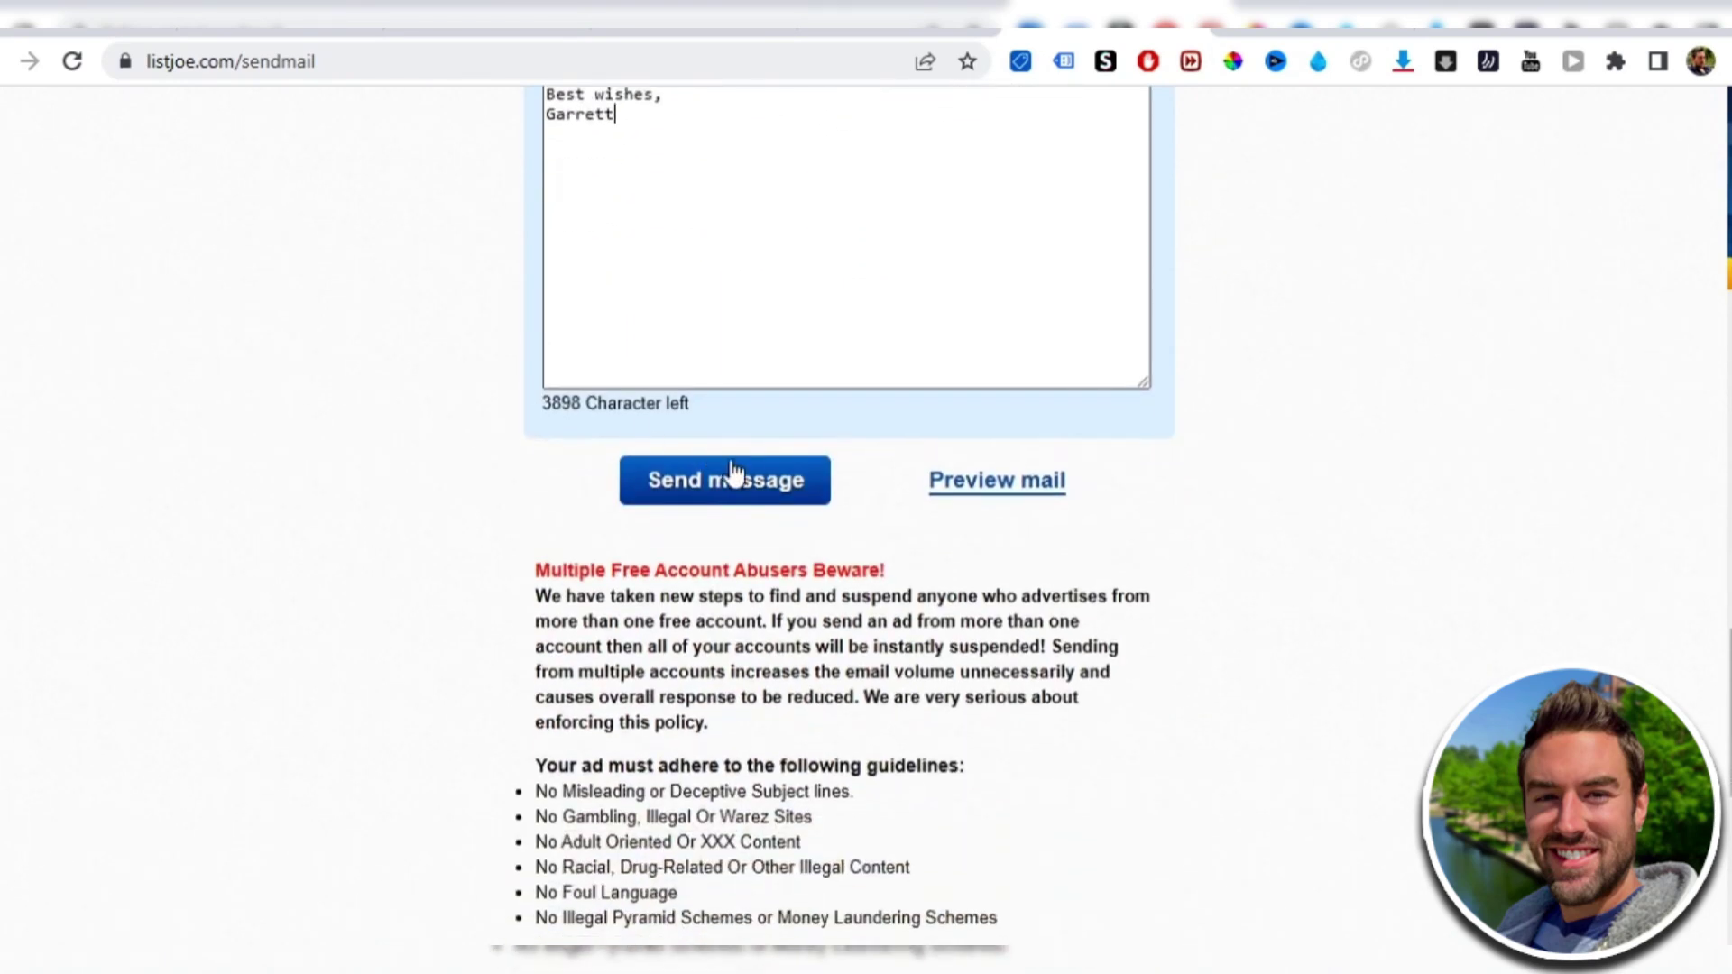
Send the ad to the members, then clear text highlights on the thank-you page
{"action": "left_click", "coordinate": [730, 495]}
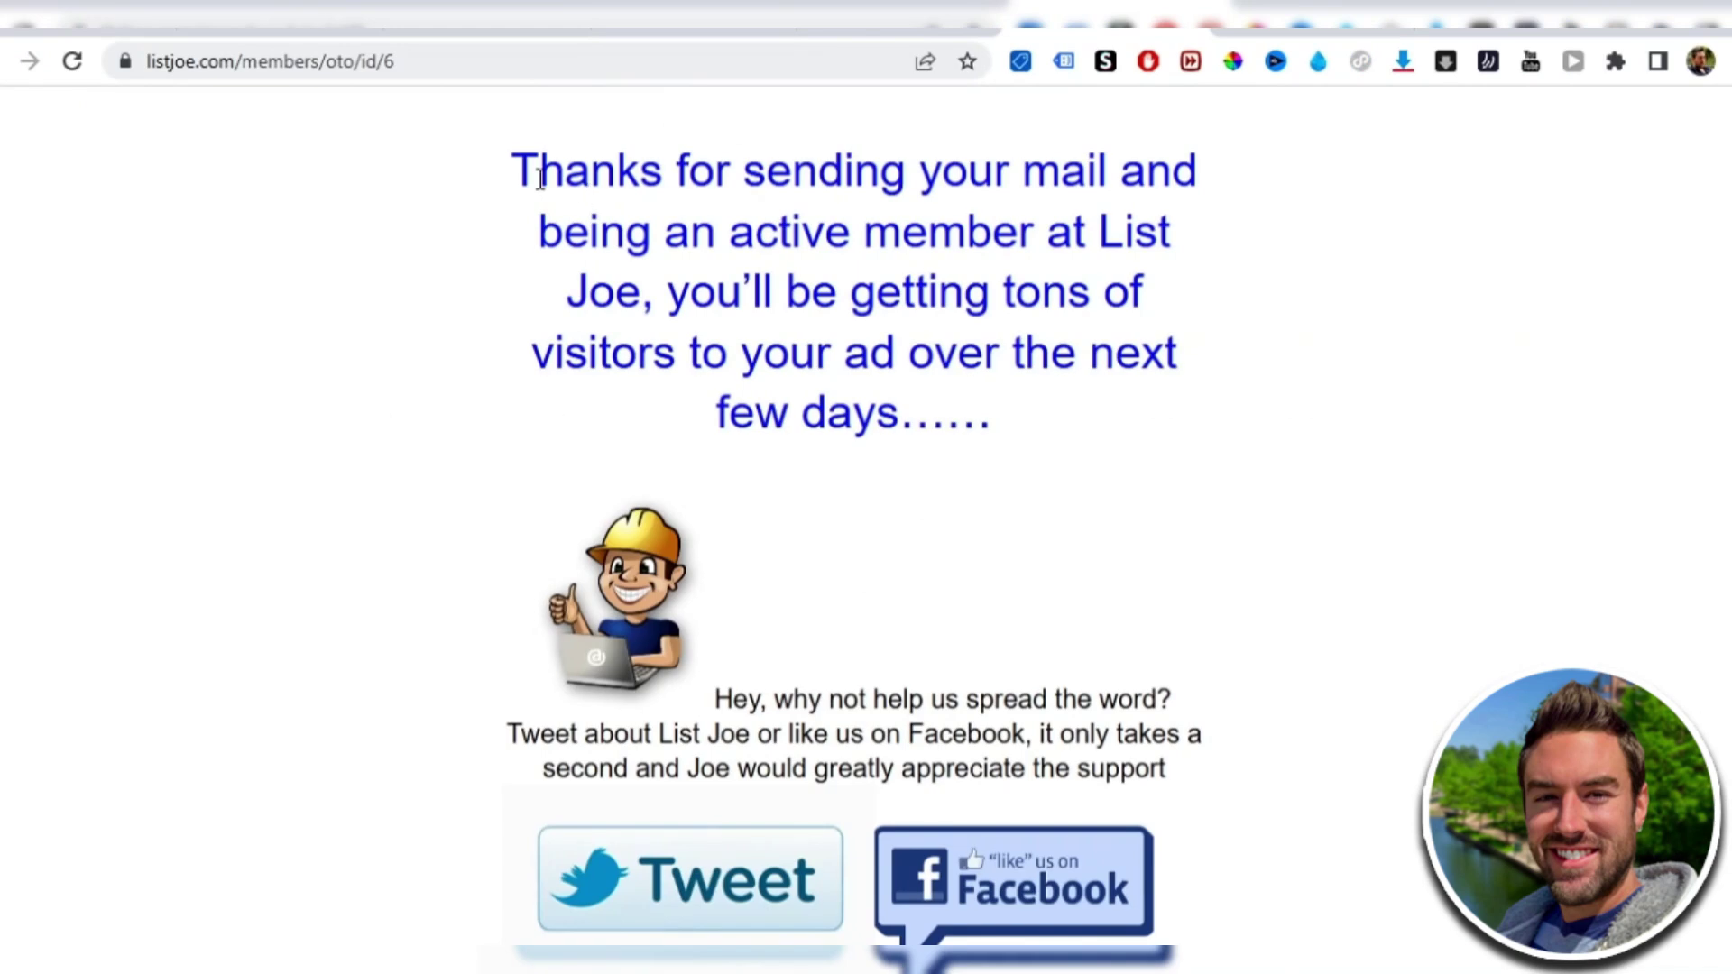
{"action": "left_click_drag", "start_coordinate": [514, 170], "coordinate": [1024, 234]}
{"action": "left_click", "coordinate": [1026, 235]}
{"action": "scroll", "coordinate": [804, 271], "scroll_direction": "down", "scroll_amount": 1}
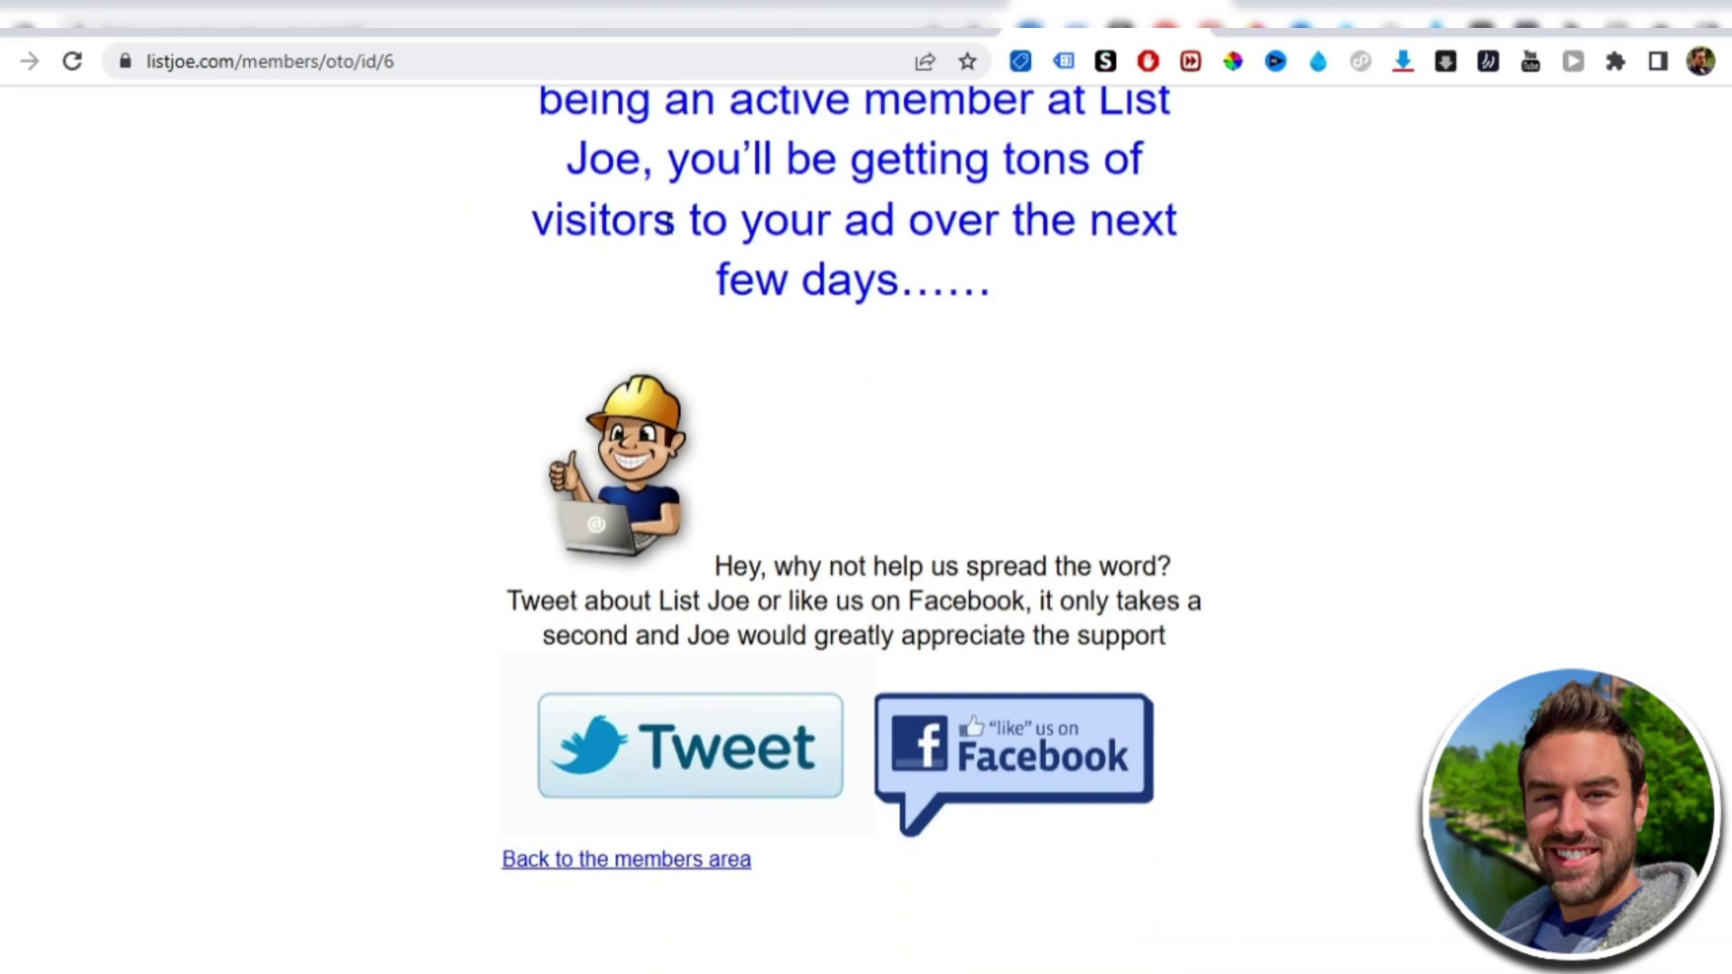
{"action": "mouse_move", "coordinate": [661, 221]}
{"action": "left_mouse_down"}
{"action": "mouse_move", "coordinate": [951, 252]}
{"action": "mouse_move", "coordinate": [957, 268]}
{"action": "left_mouse_up"}
{"action": "left_click", "coordinate": [956, 269]}
{"action": "scroll", "coordinate": [83, 462], "scroll_direction": "up", "scroll_amount": 1}
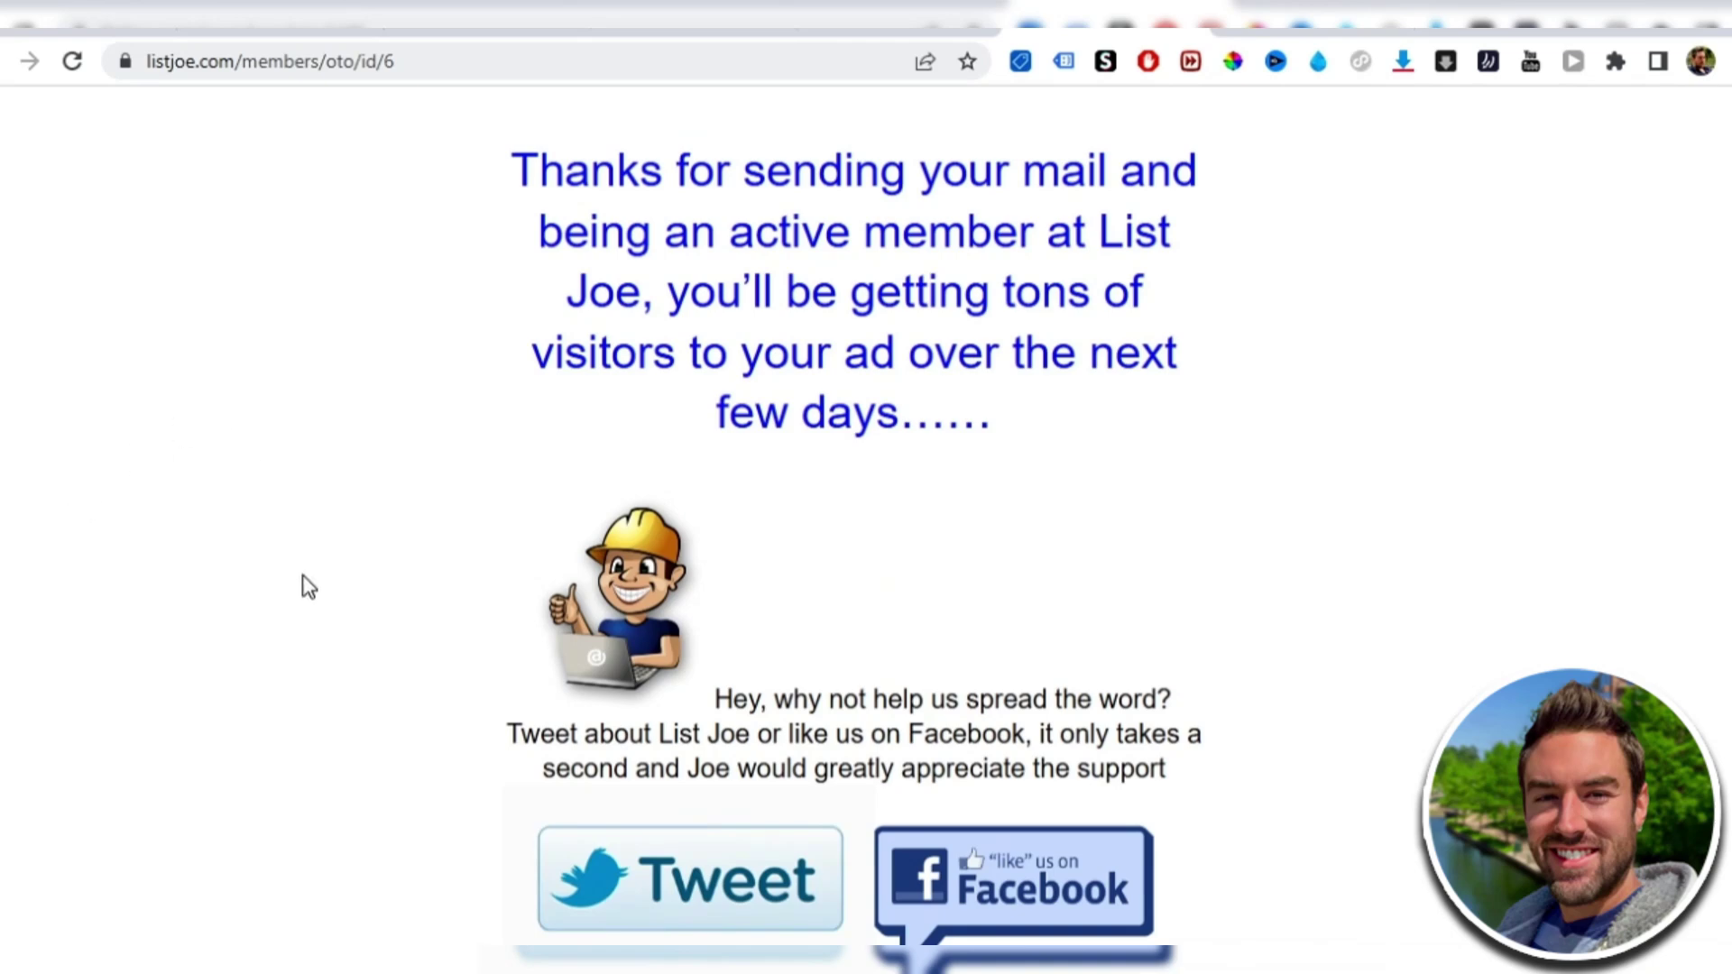
Follow the List Joe link to the Join Now signup form
{"action": "left_click", "coordinate": [677, 28]}
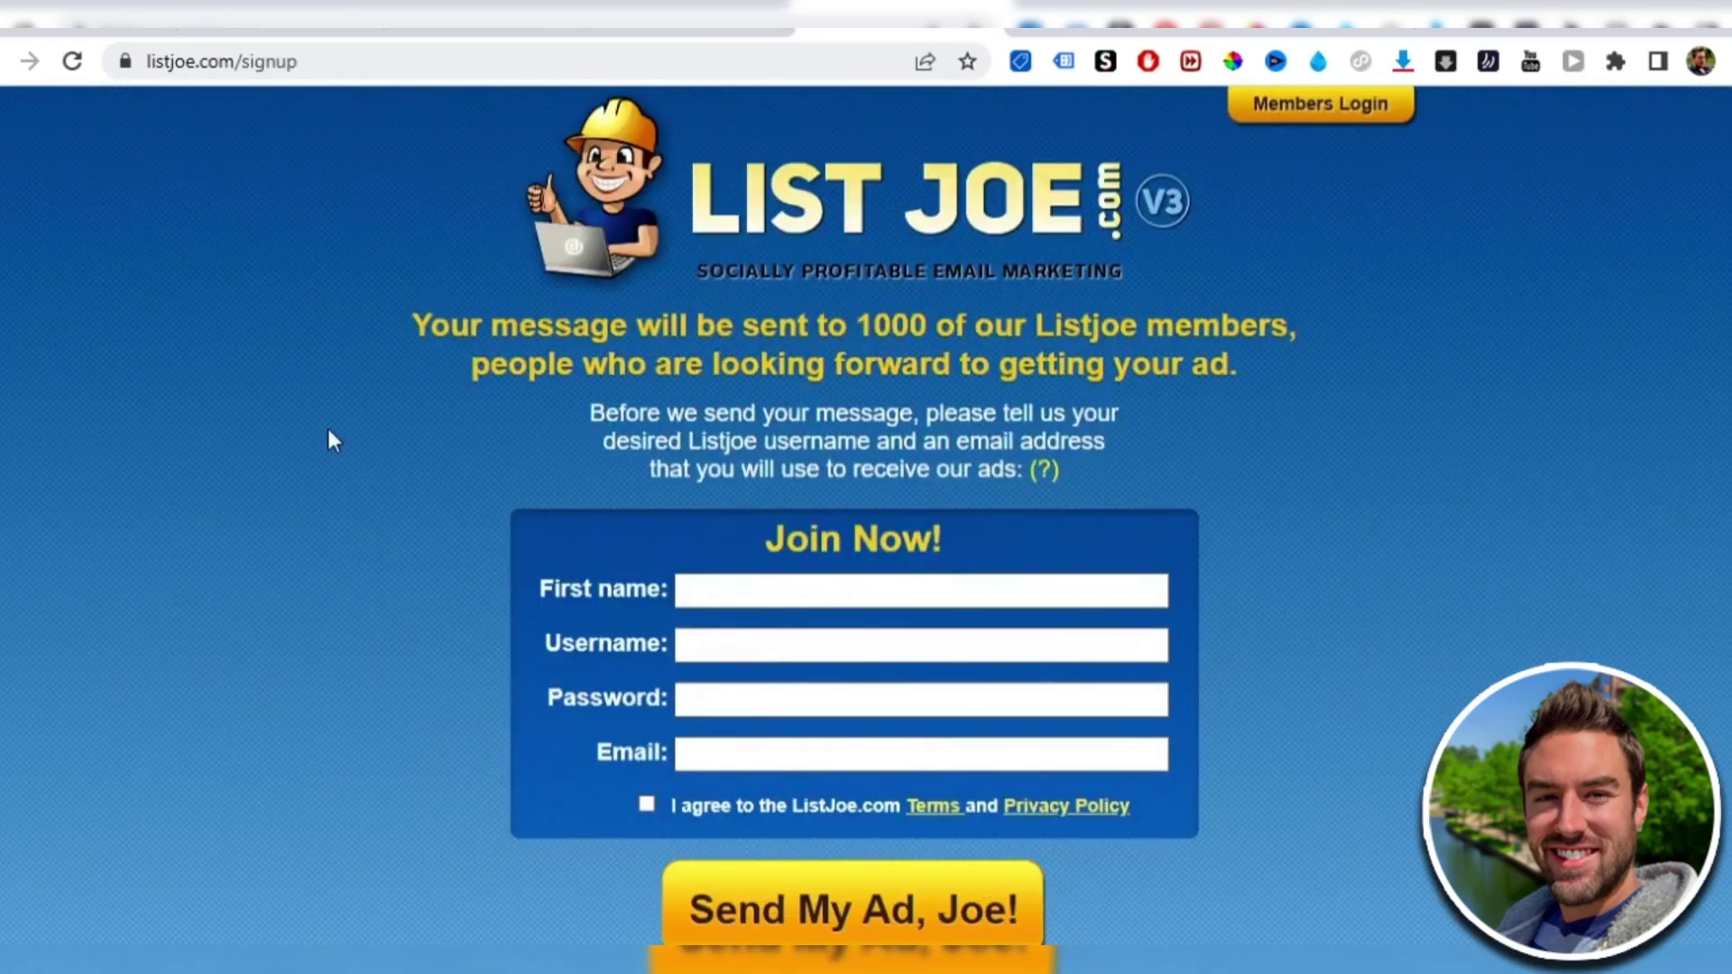
{"action": "scroll", "coordinate": [232, 464], "scroll_direction": "down", "scroll_amount": 1}
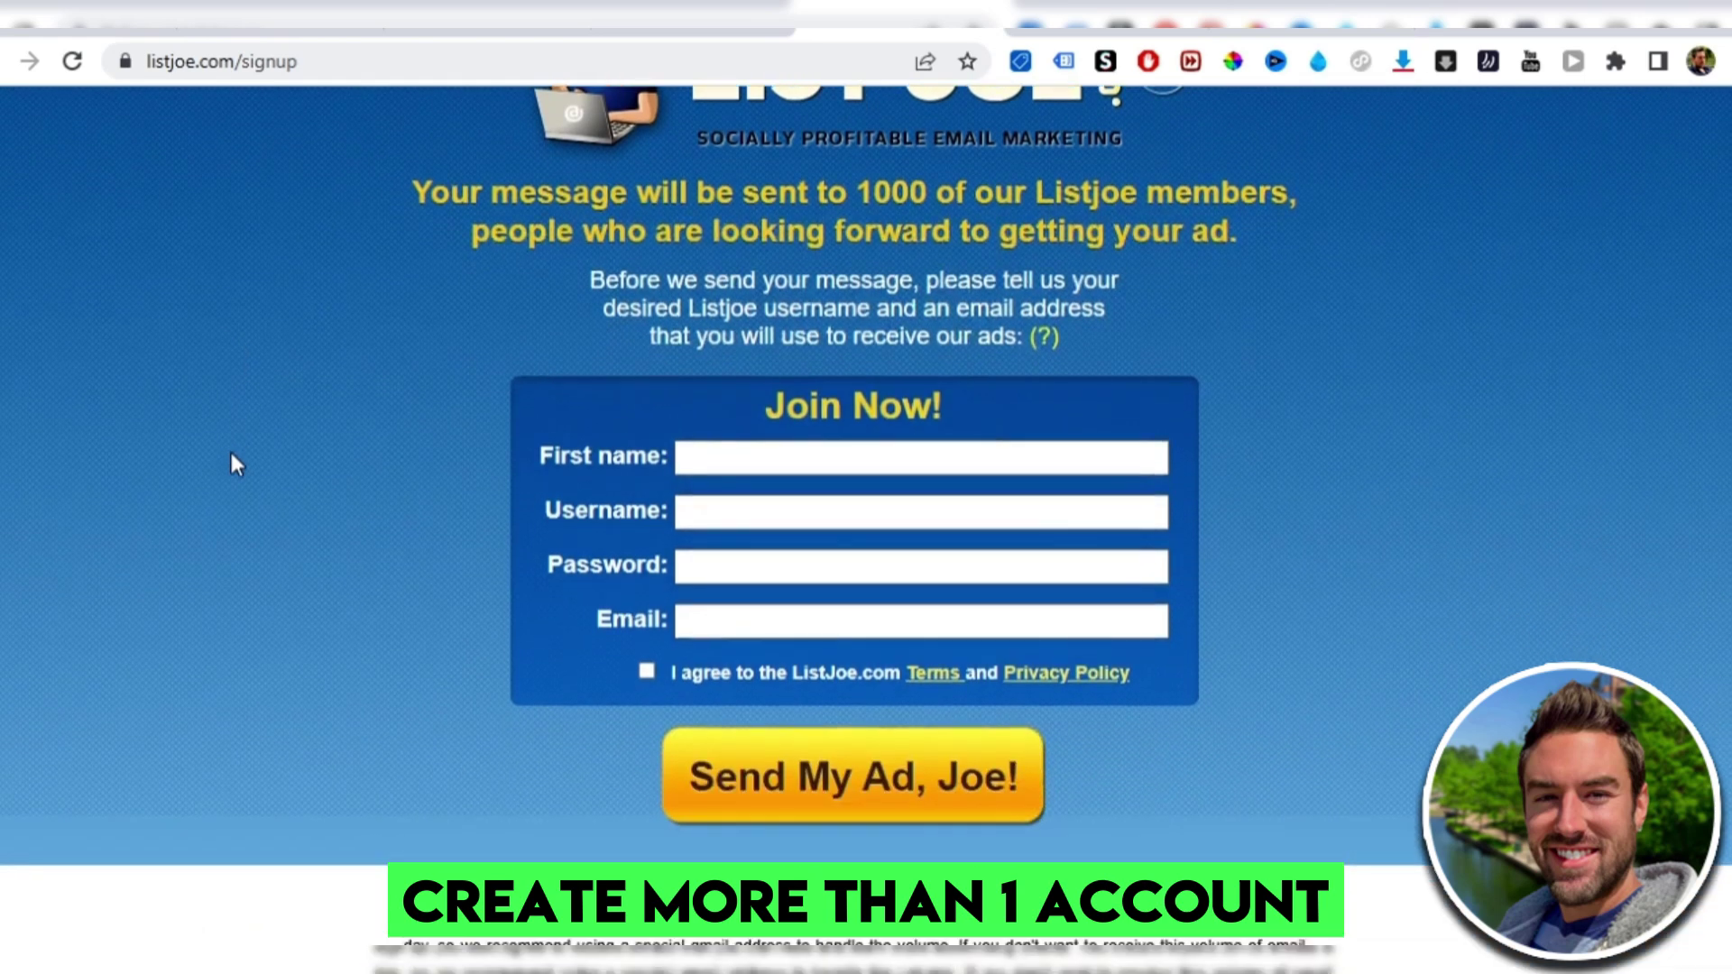
{"action": "scroll", "coordinate": [231, 456], "scroll_direction": "up", "scroll_amount": 1}
{"action": "scroll", "coordinate": [230, 456], "scroll_direction": "down", "scroll_amount": 1}
{"action": "scroll", "coordinate": [264, 485], "scroll_direction": "up", "scroll_amount": 1}
{"action": "scroll", "coordinate": [280, 496], "scroll_direction": "down", "scroll_amount": 1}
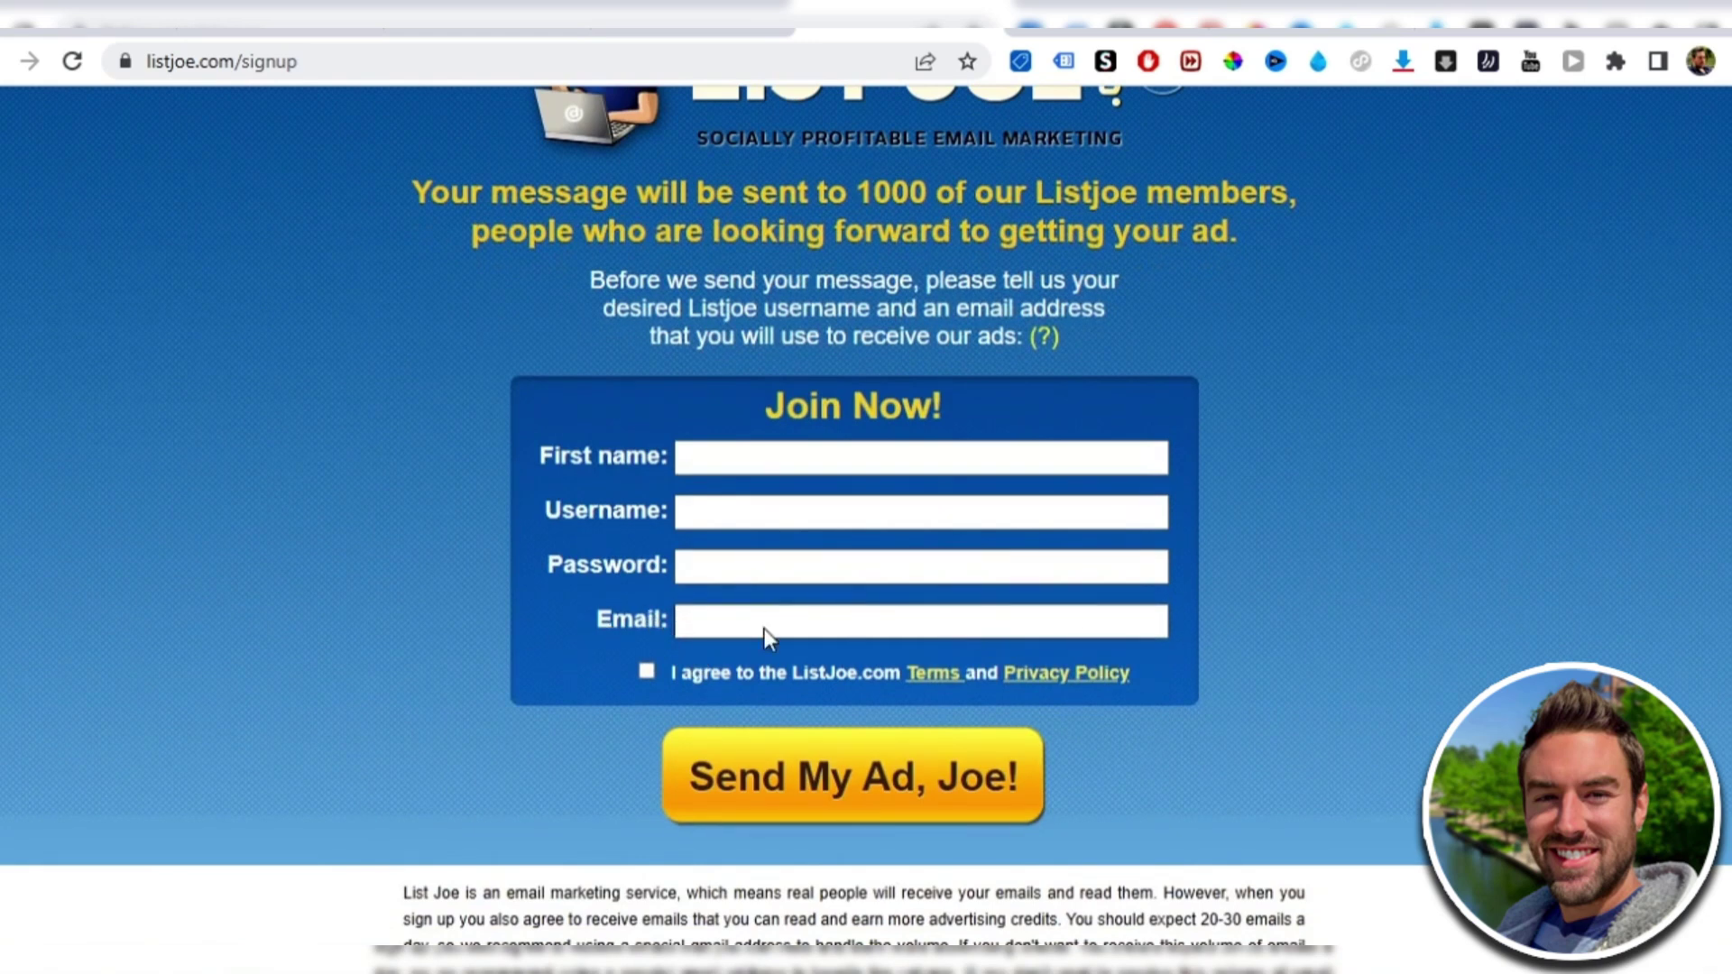
{"action": "scroll", "coordinate": [297, 522], "scroll_direction": "up", "scroll_amount": 1}
{"action": "scroll", "coordinate": [239, 461], "scroll_direction": "down", "scroll_amount": 1}
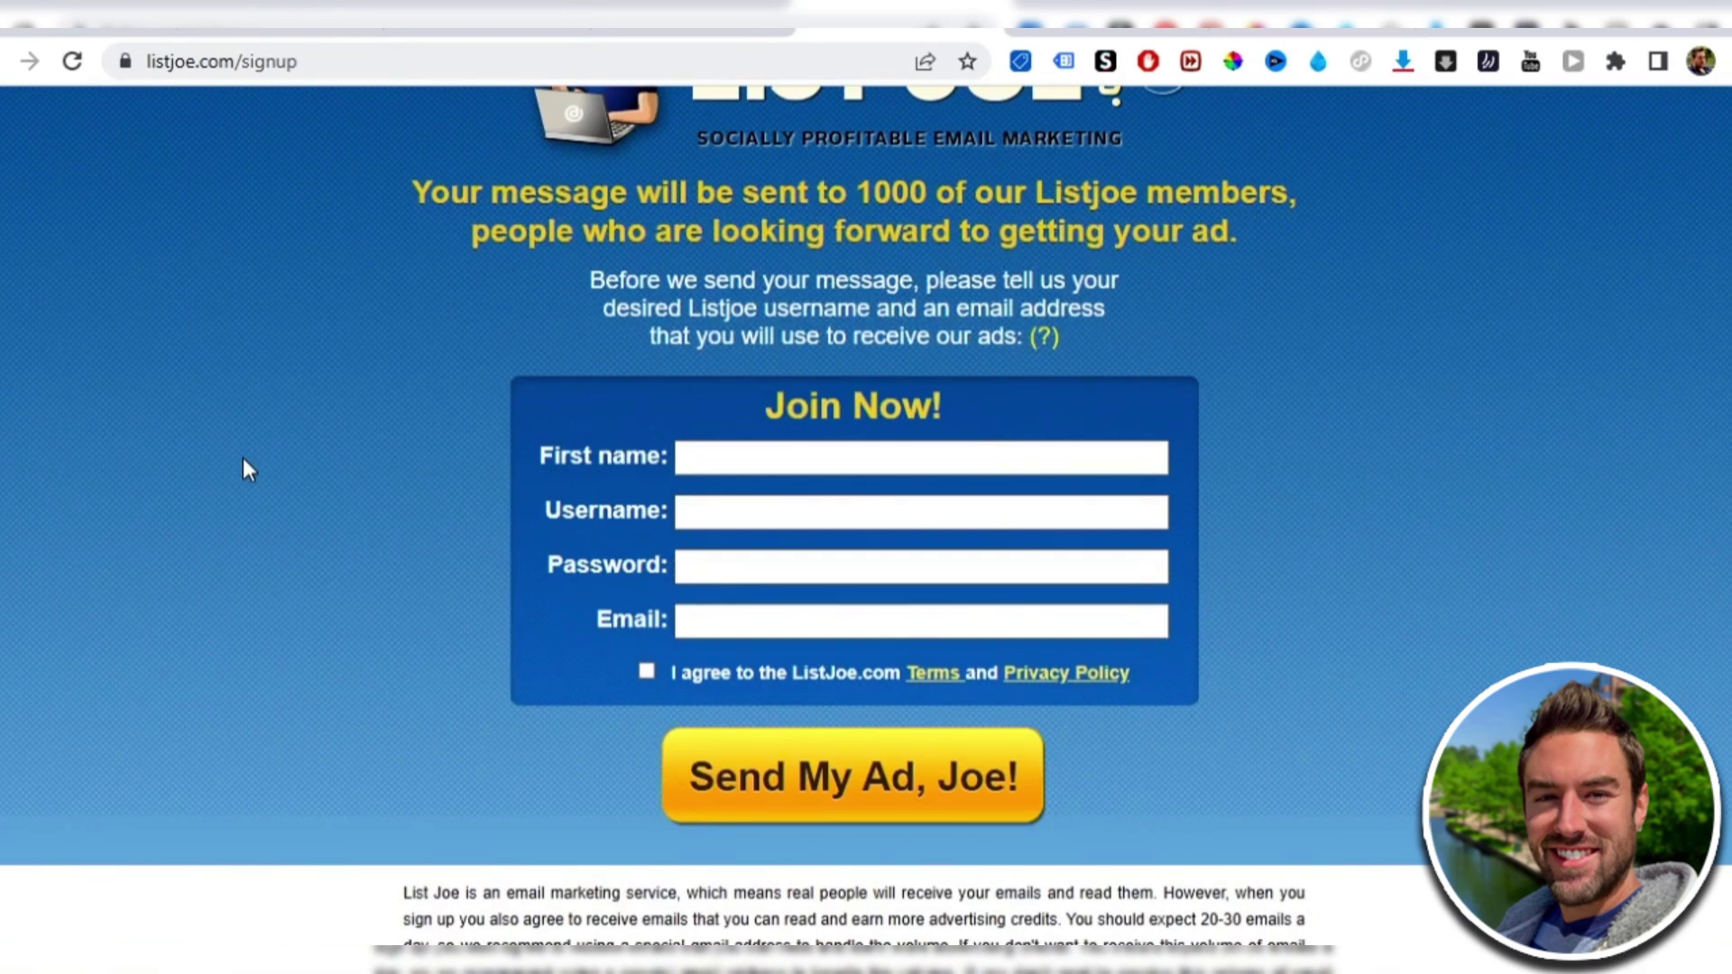
{"action": "scroll", "coordinate": [244, 469], "scroll_direction": "up", "scroll_amount": 1}
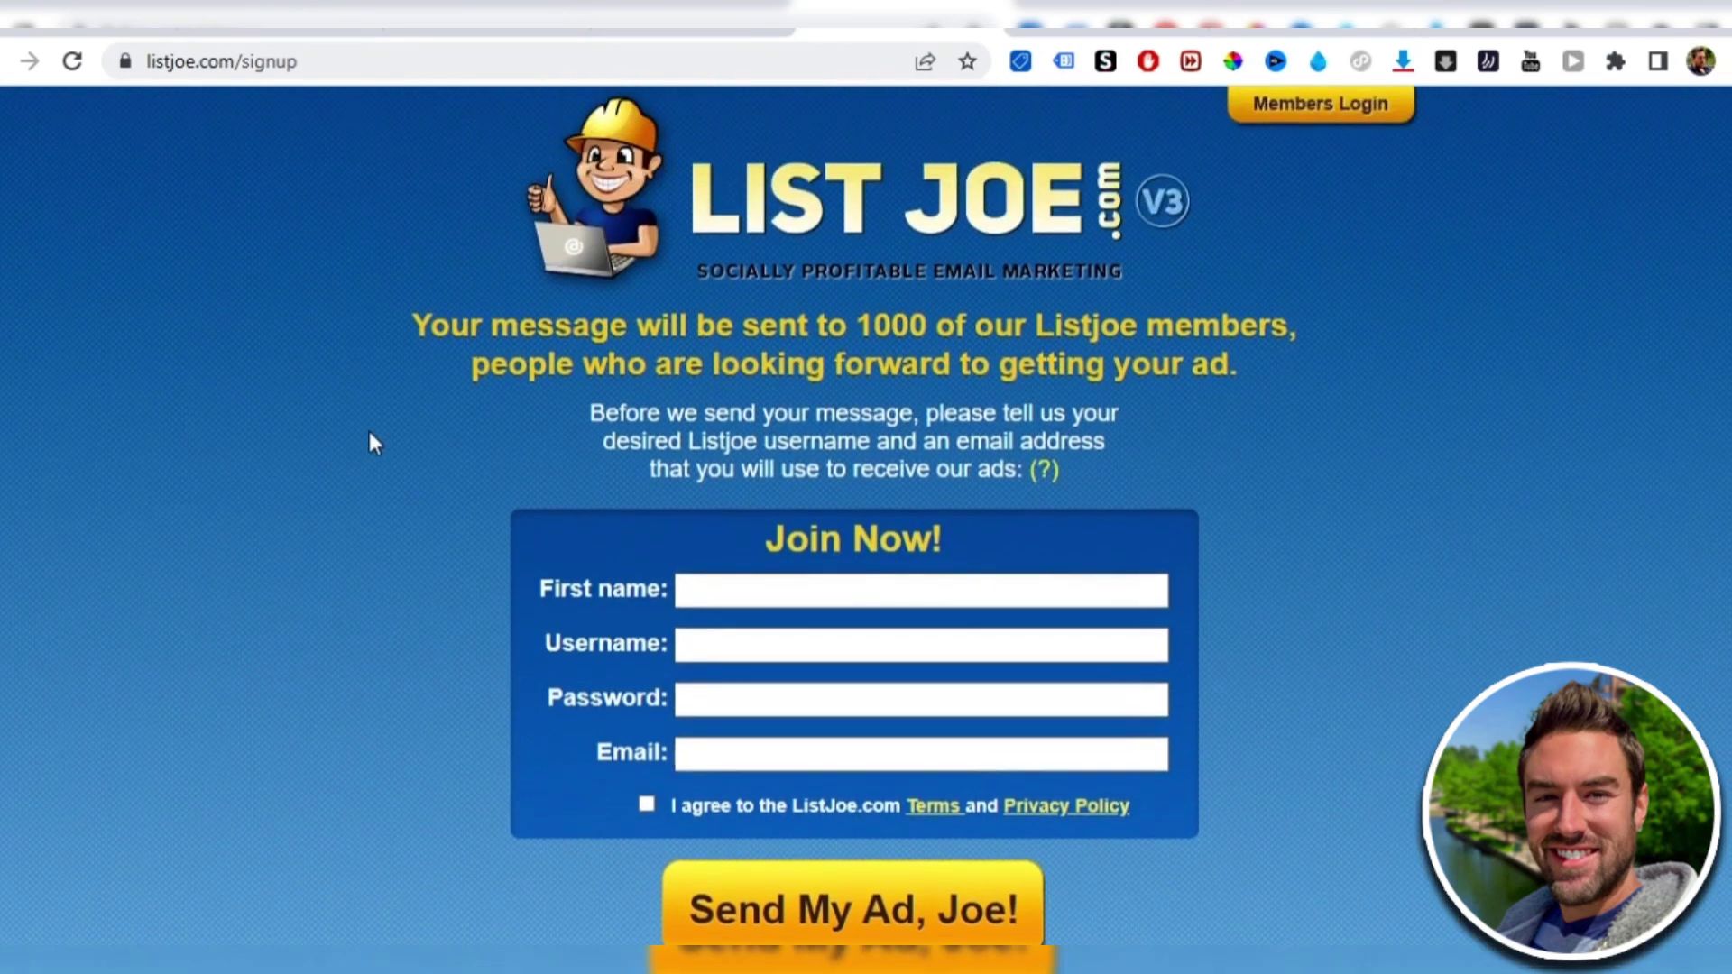
{"action": "scroll", "coordinate": [371, 438], "scroll_direction": "down", "scroll_amount": 1}
{"action": "scroll", "coordinate": [295, 466], "scroll_direction": "up", "scroll_amount": 1}
{"action": "scroll", "coordinate": [295, 472], "scroll_direction": "down", "scroll_amount": 1}
{"action": "scroll", "coordinate": [295, 476], "scroll_direction": "up", "scroll_amount": 1}
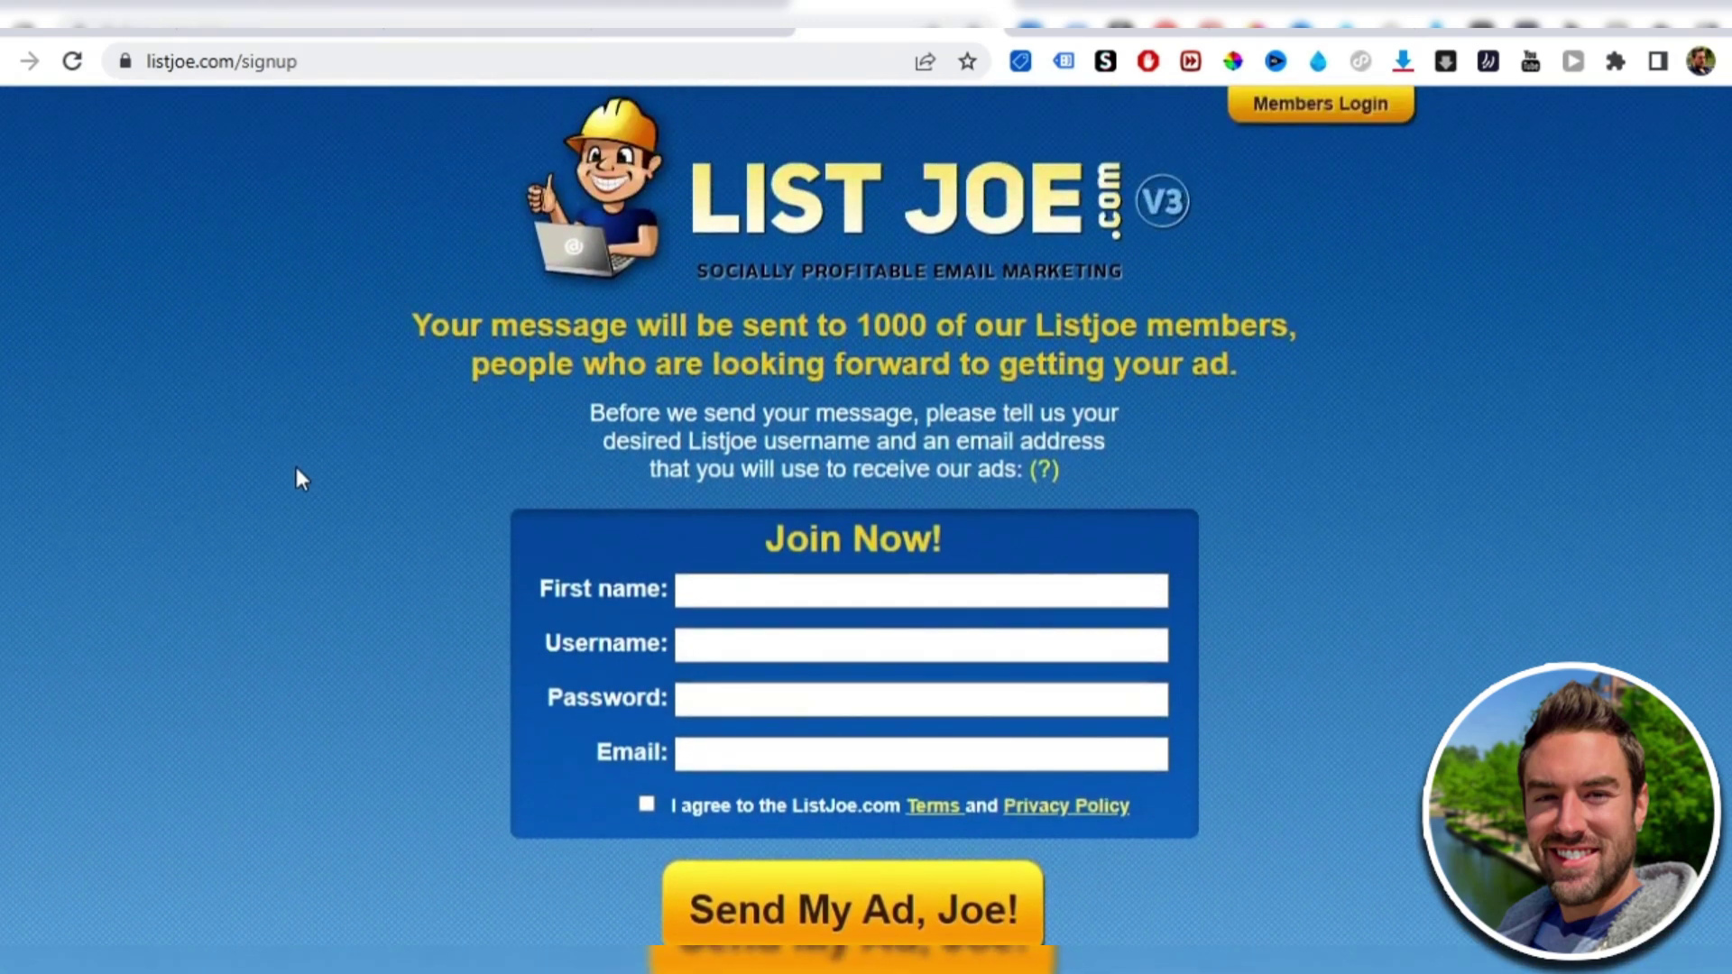